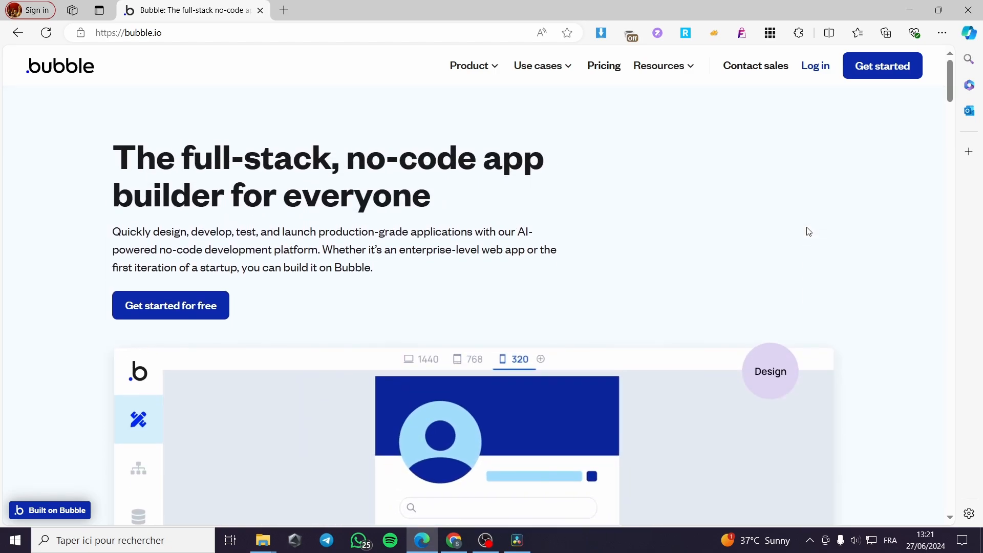
scroll(808, 231, down, 1)
scroll(669, 217, up, 1)
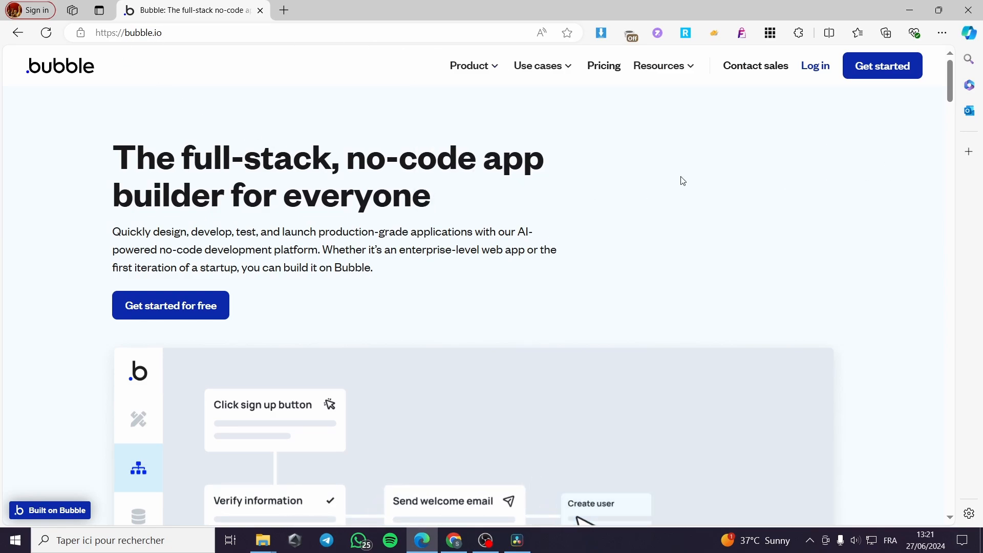
scroll(676, 181, down, 10)
scroll(507, 195, up, 7)
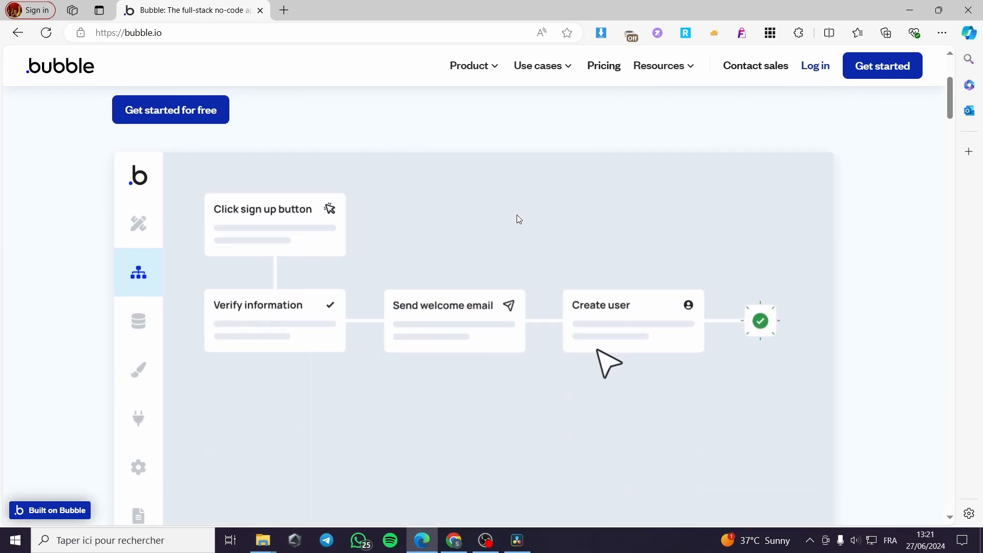
scroll(519, 219, up, 4)
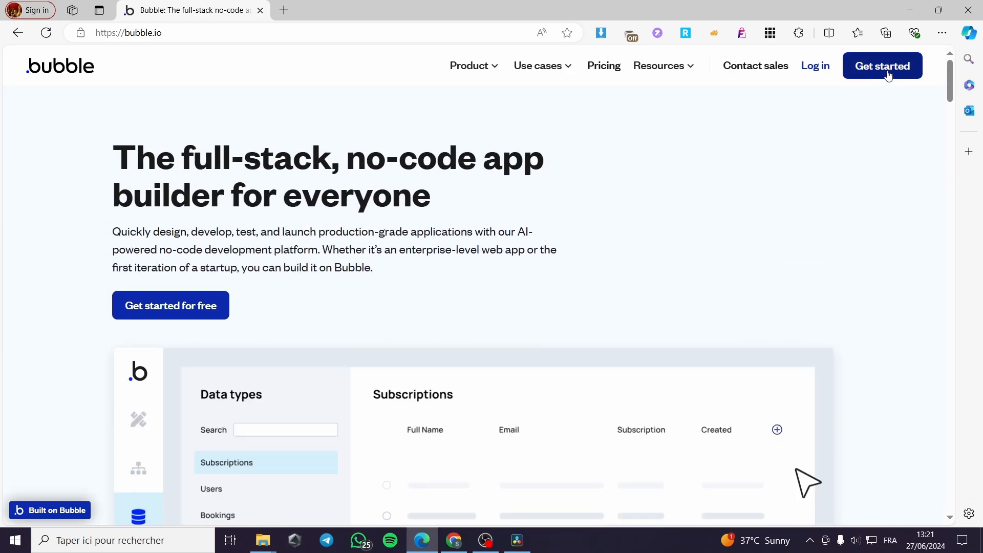
Step: Log in to Bubble with the first listed Google account and consent to sharing its profile details
click(888, 76)
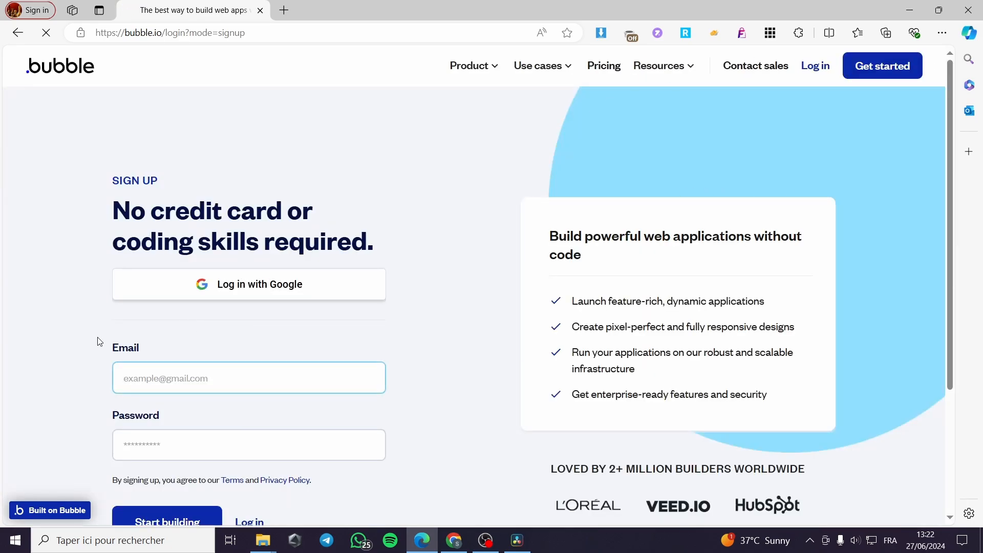
scroll(69, 276, down, 3)
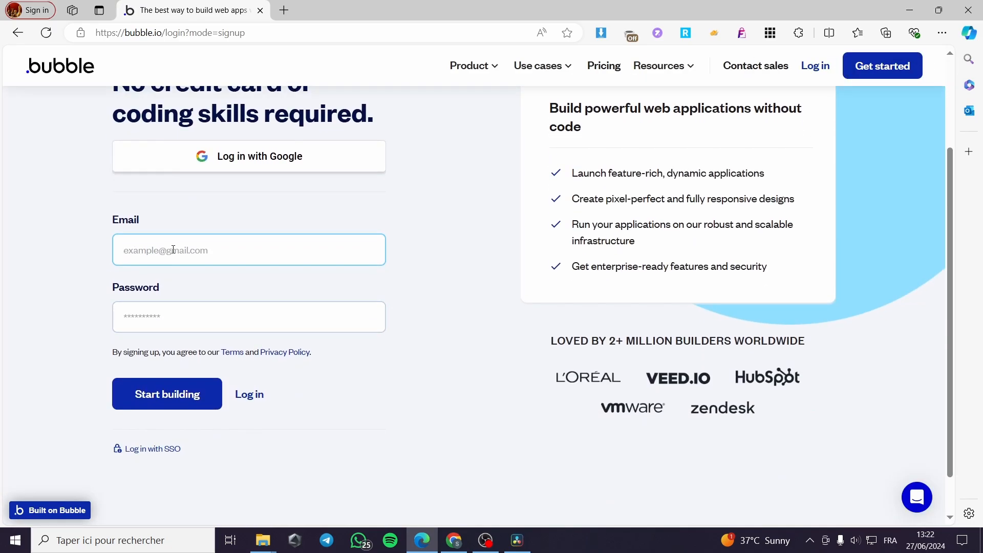
click(255, 398)
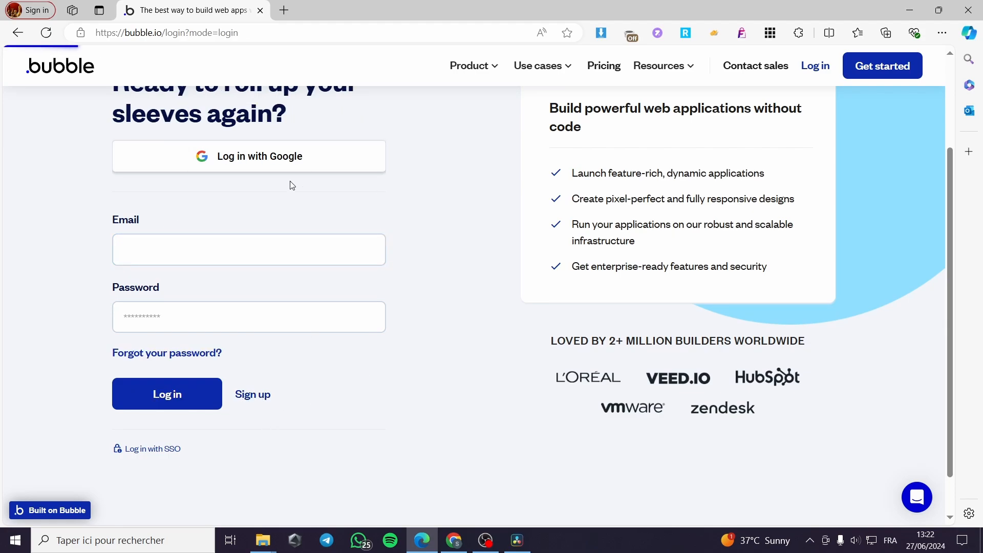
click(289, 156)
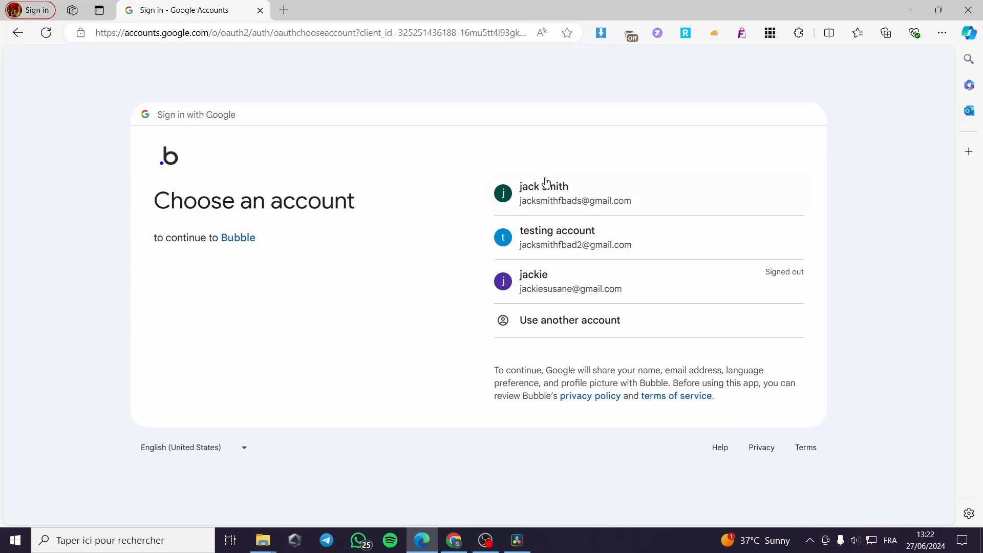
click(568, 188)
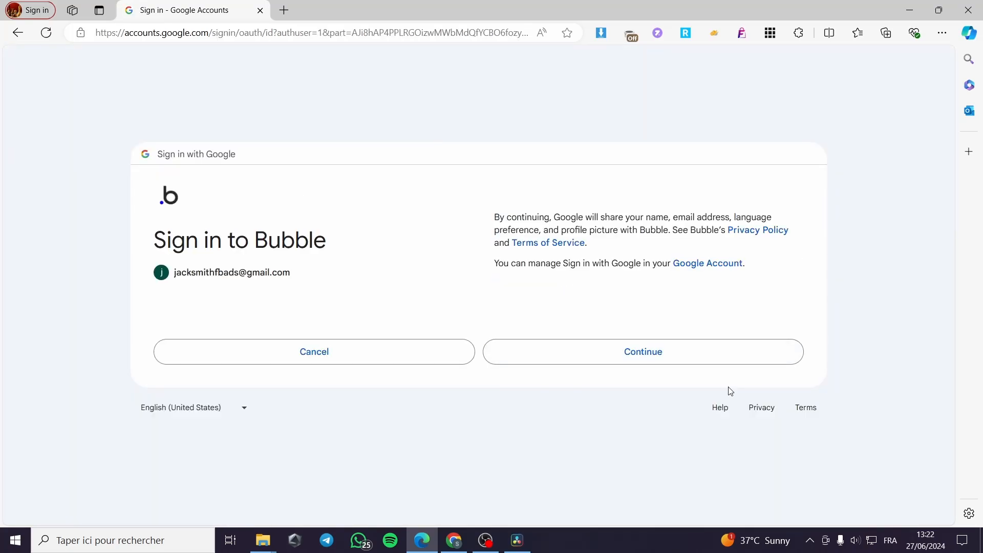
click(687, 358)
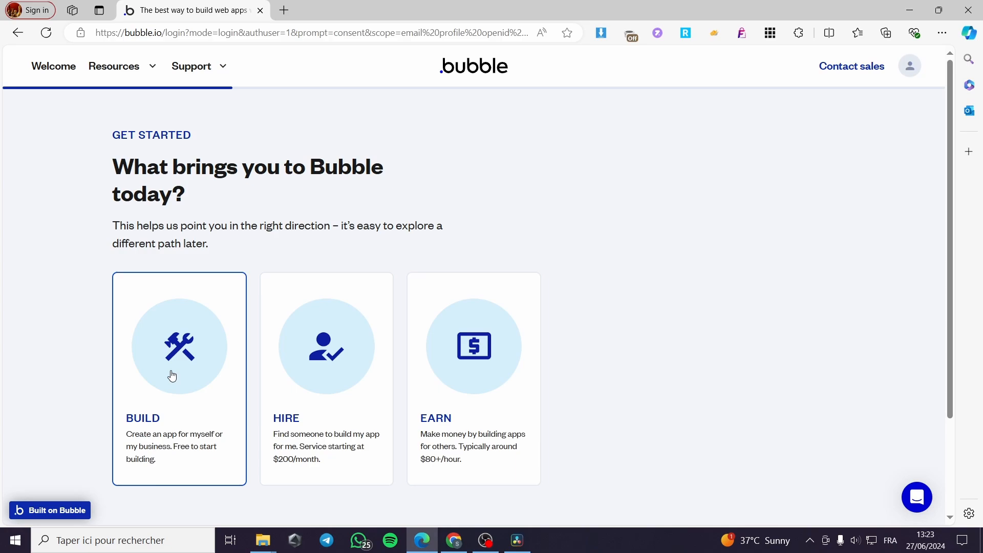
Step: Answer the onboarding survey with Earn, As comfortable as it gets, Executing and YouTube
click(478, 366)
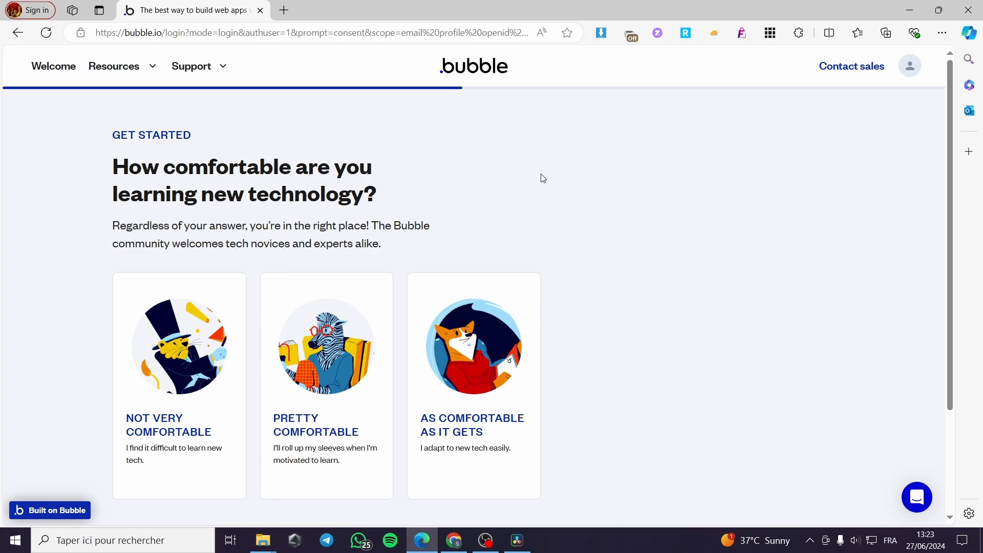
scroll(630, 188, down, 1)
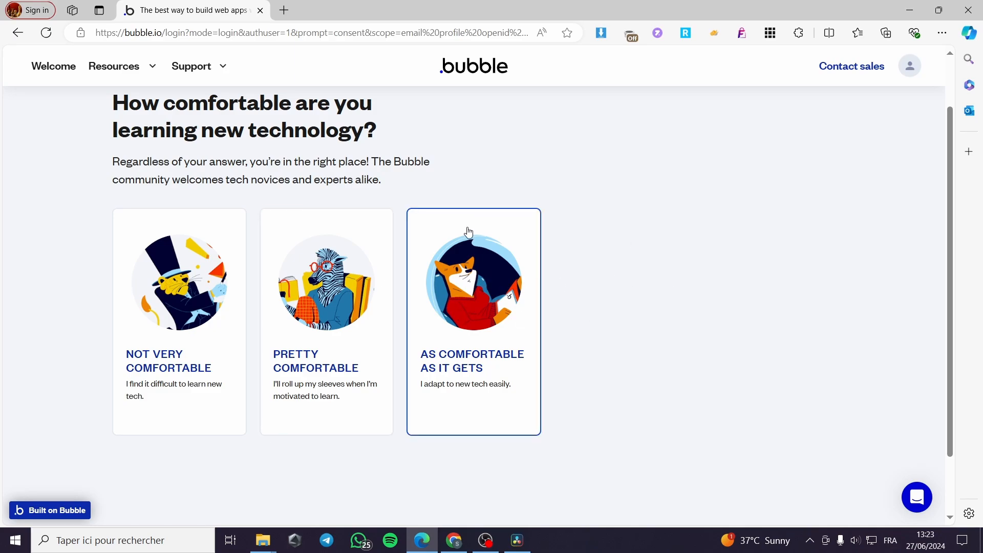
click(472, 310)
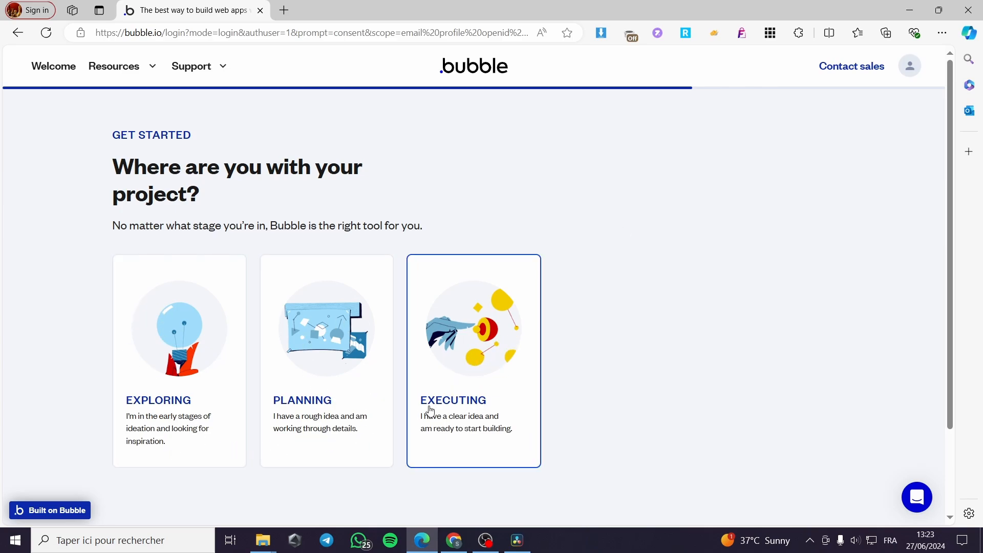
click(503, 348)
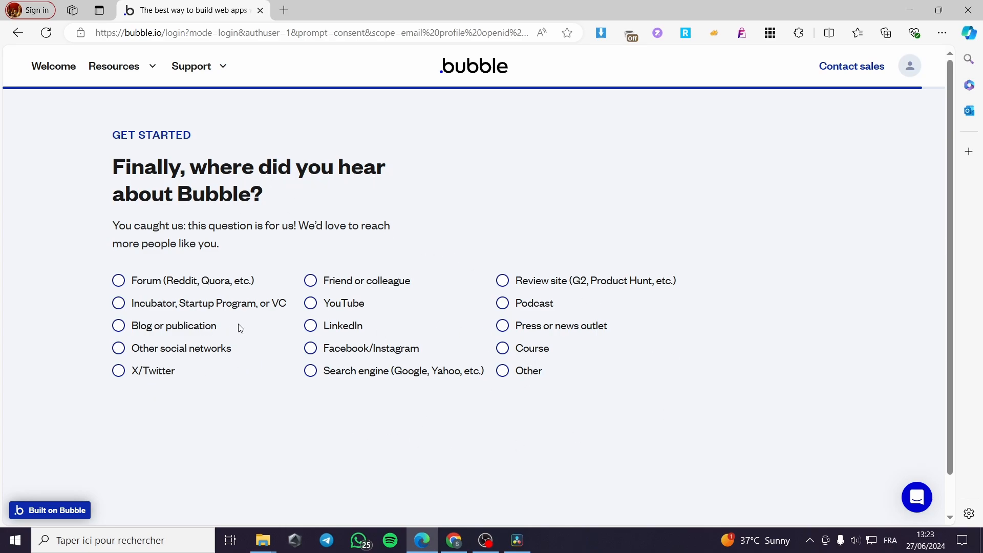
click(346, 303)
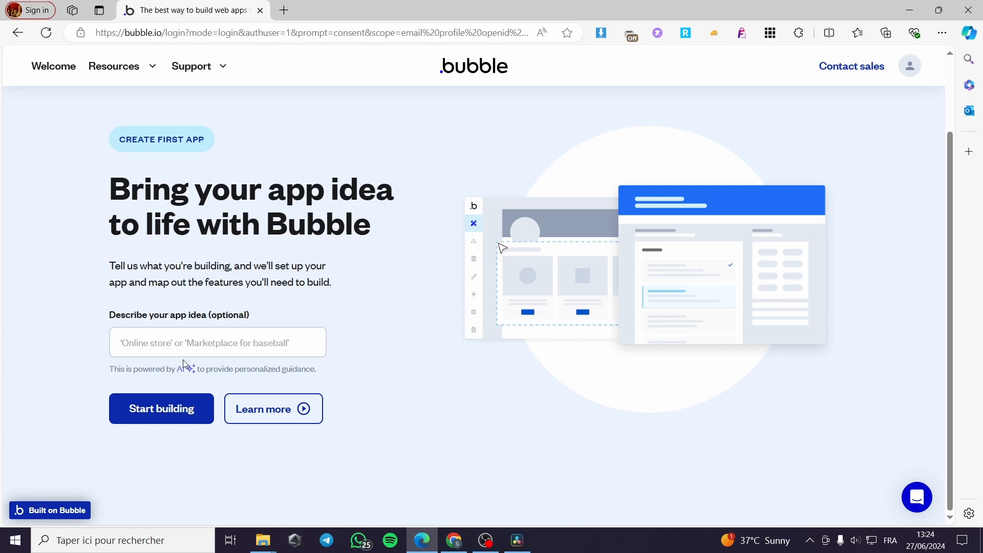
Step: Start building the first app without an idea description, skipping the free trial in favour of basic features
click(145, 420)
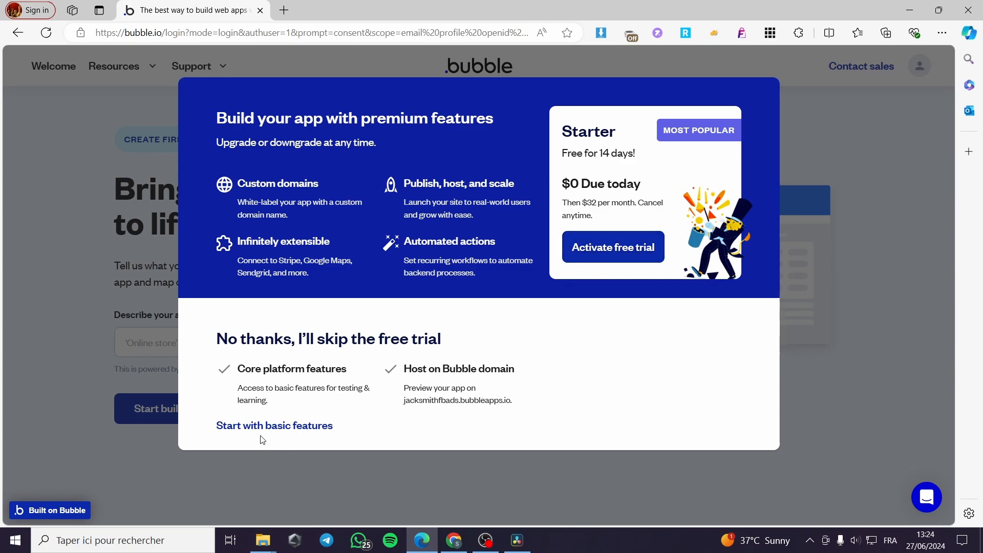
click(274, 428)
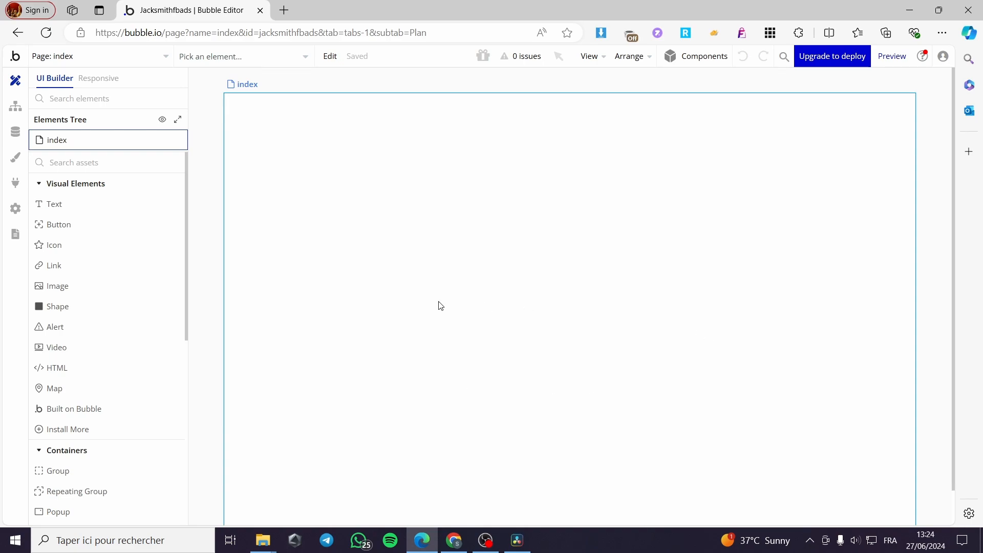
Step: Change the index page's title to "Jack"
click(51, 142)
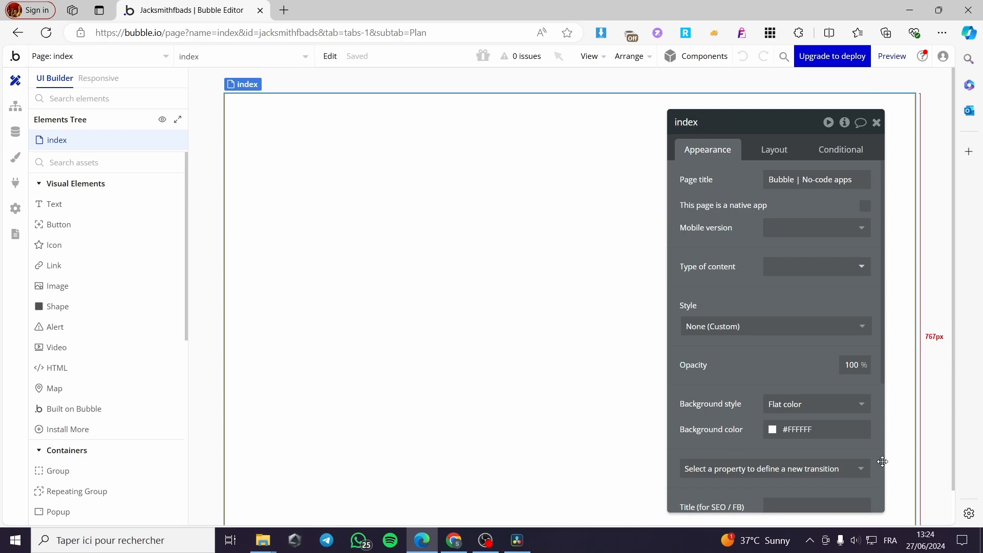
scroll(774, 358, down, 3)
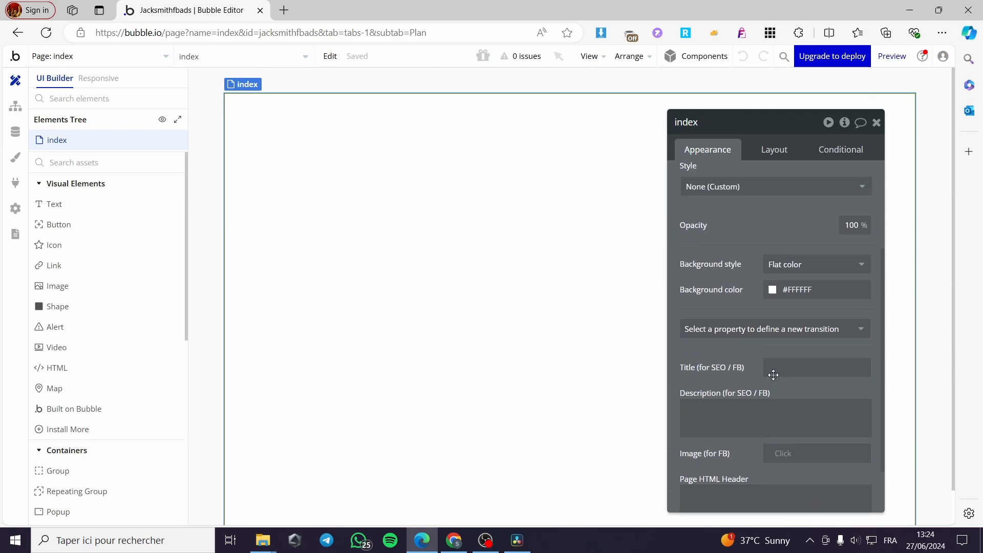
scroll(775, 375, up, 3)
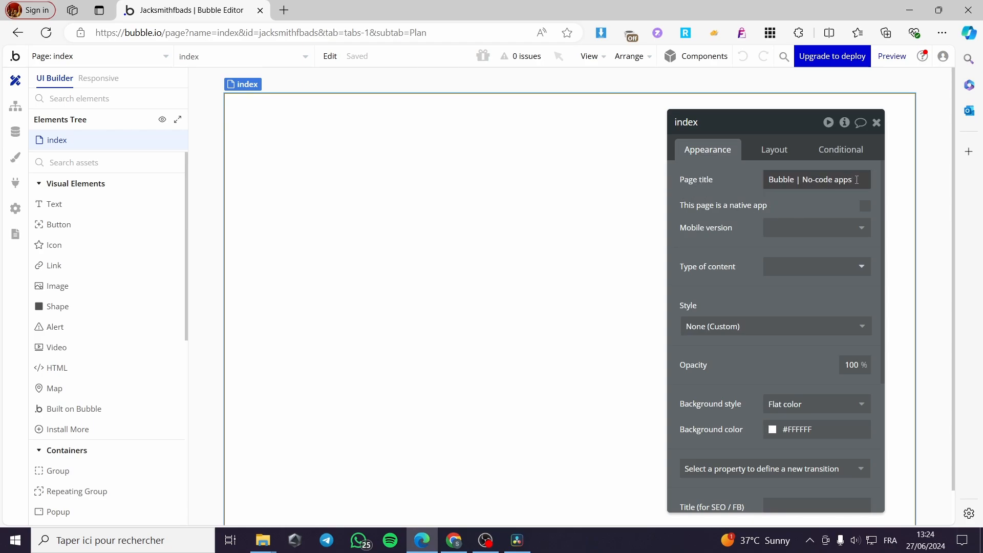
click(834, 180)
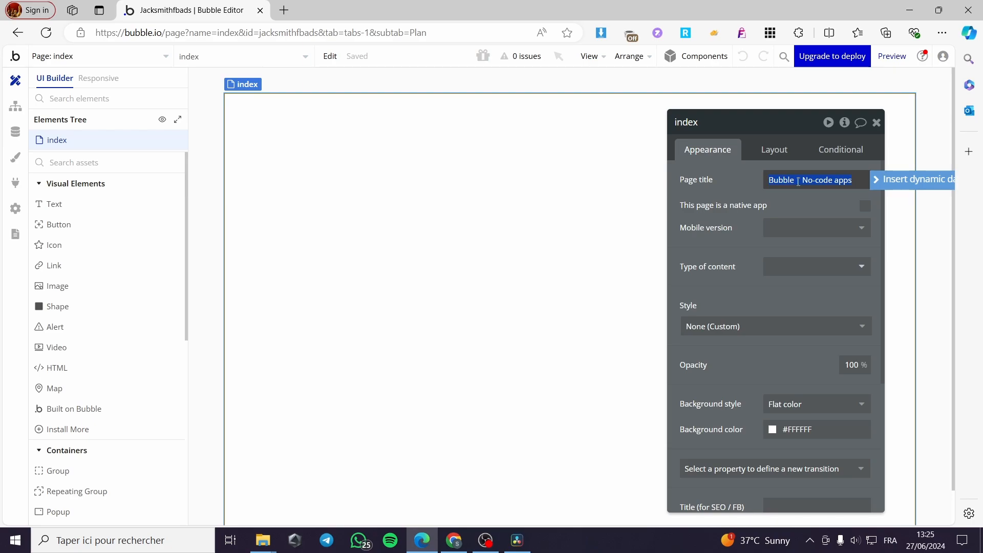
key(BackSpace)
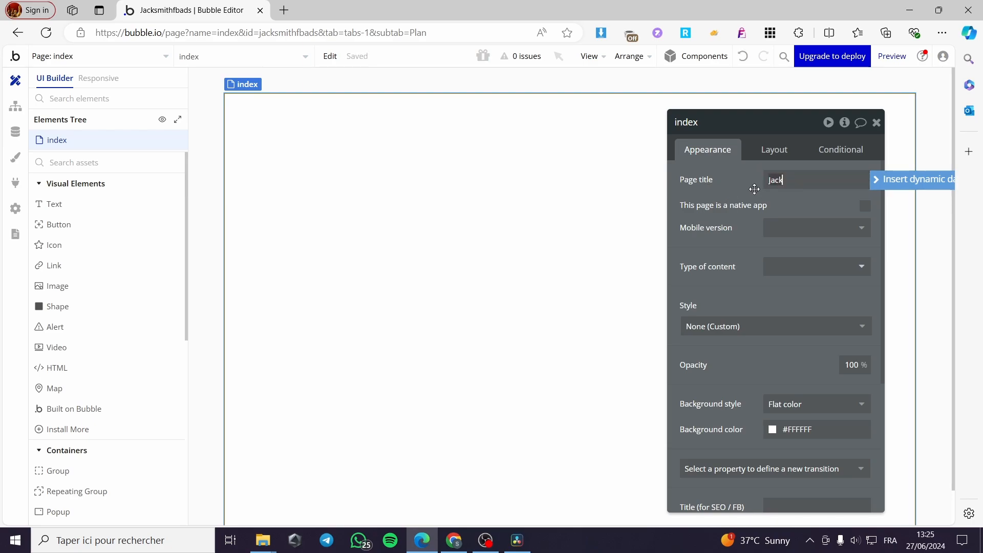
Step: Set the page's mobile version to index and close its properties, leaving the type of content unset
click(865, 233)
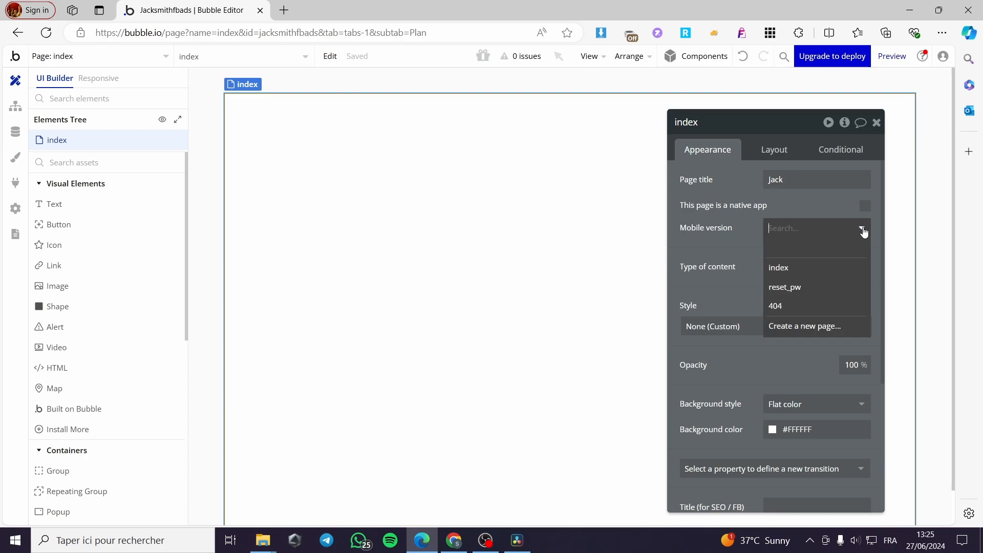
click(848, 277)
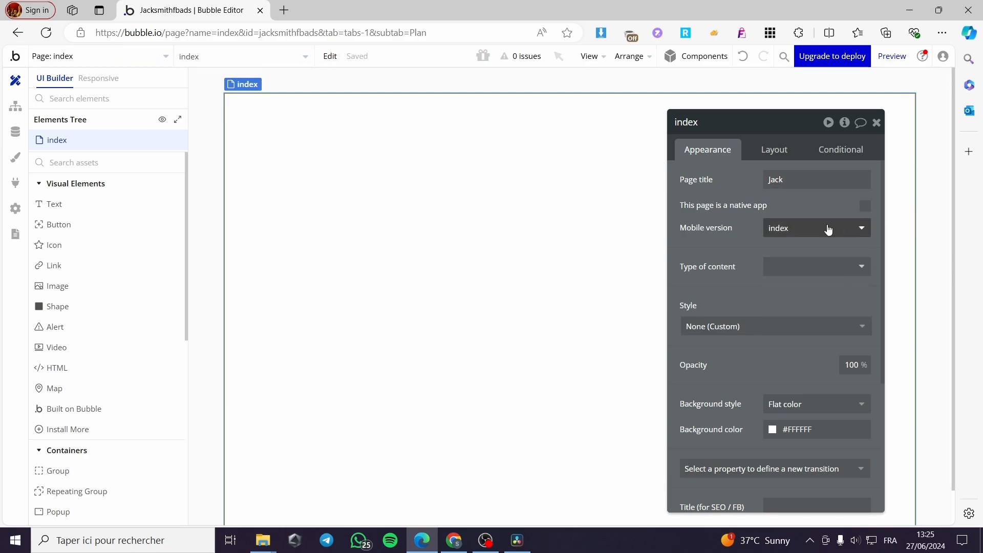
click(830, 269)
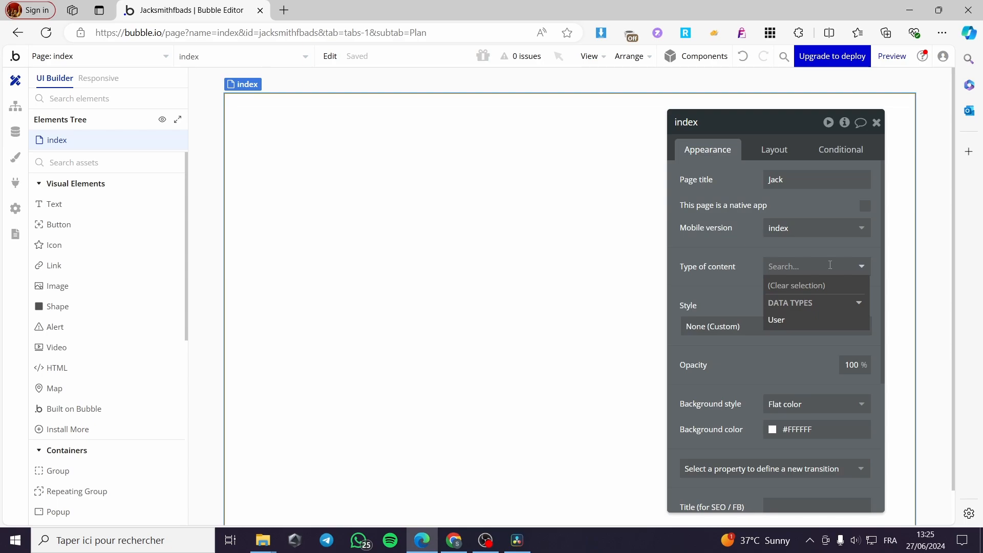
click(877, 124)
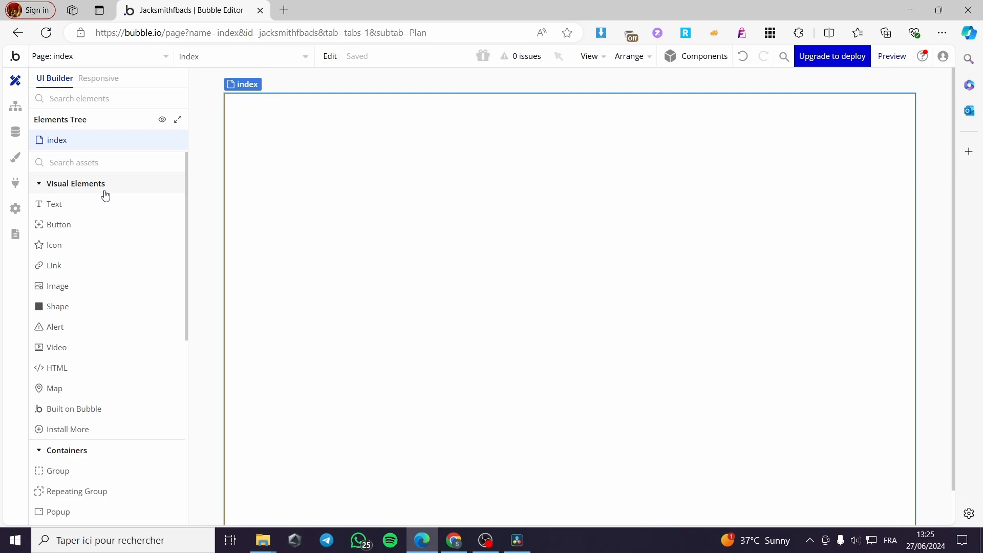
Step: Place a Text element on the index page, about 217 px from the left edge and 13 px from the top
click(62, 209)
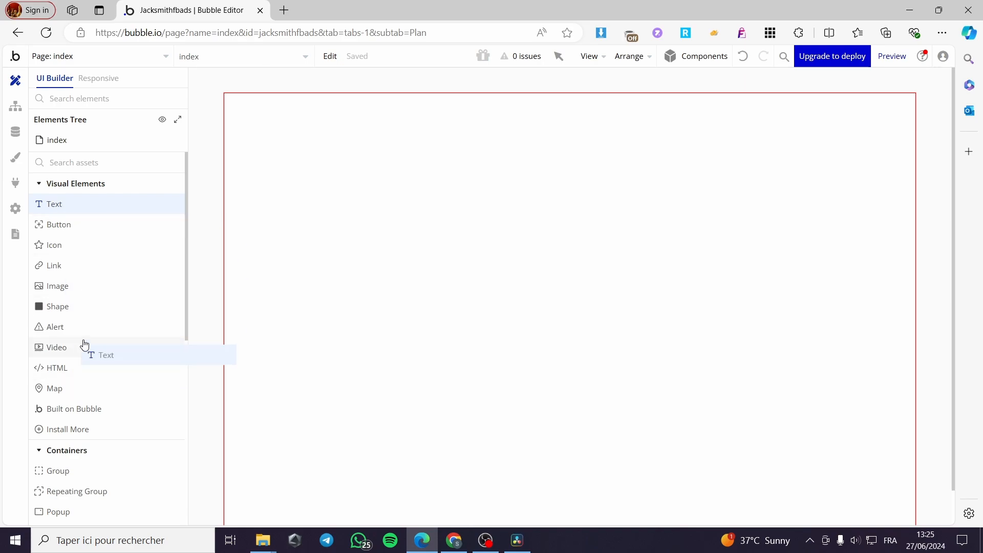
click(445, 187)
drag(497, 211, 415, 112)
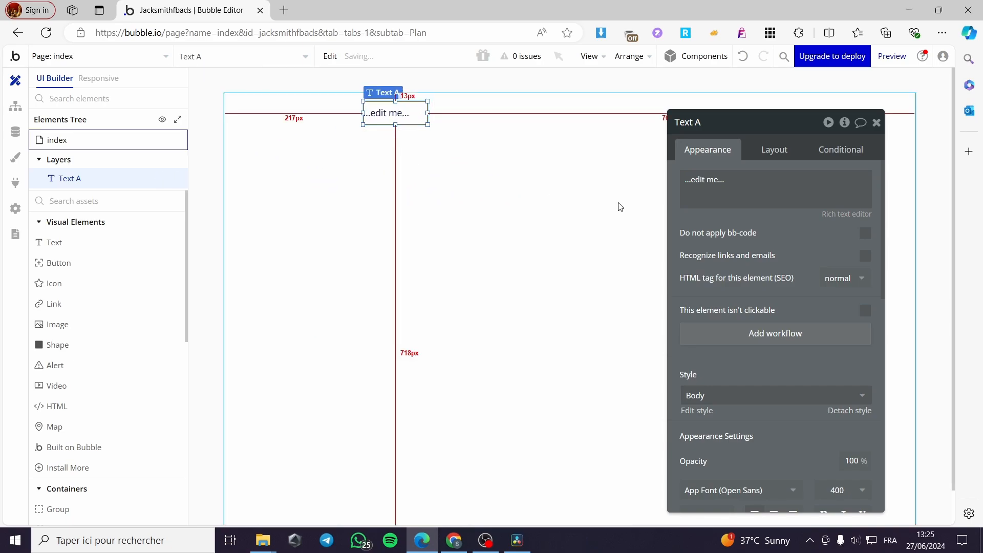
Step: Set the text element's content to "Jacksmithstore" and move it closer to the page's top-left corner
double_click(414, 114)
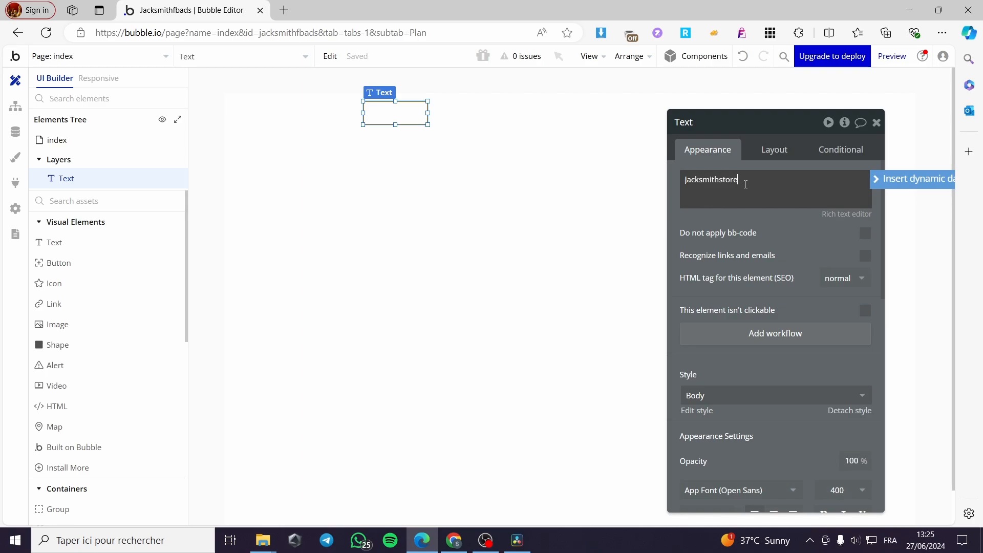
click(519, 196)
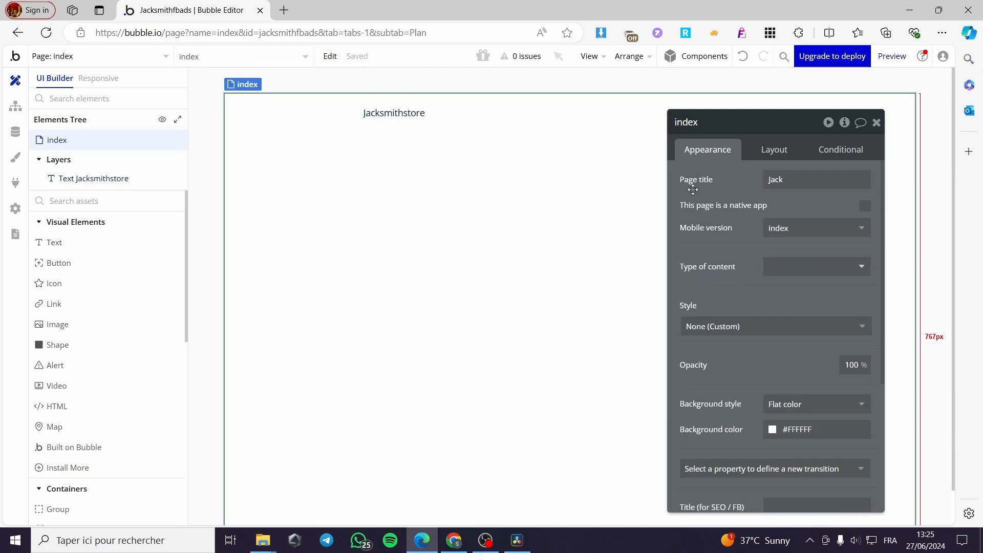
drag(415, 126, 338, 103)
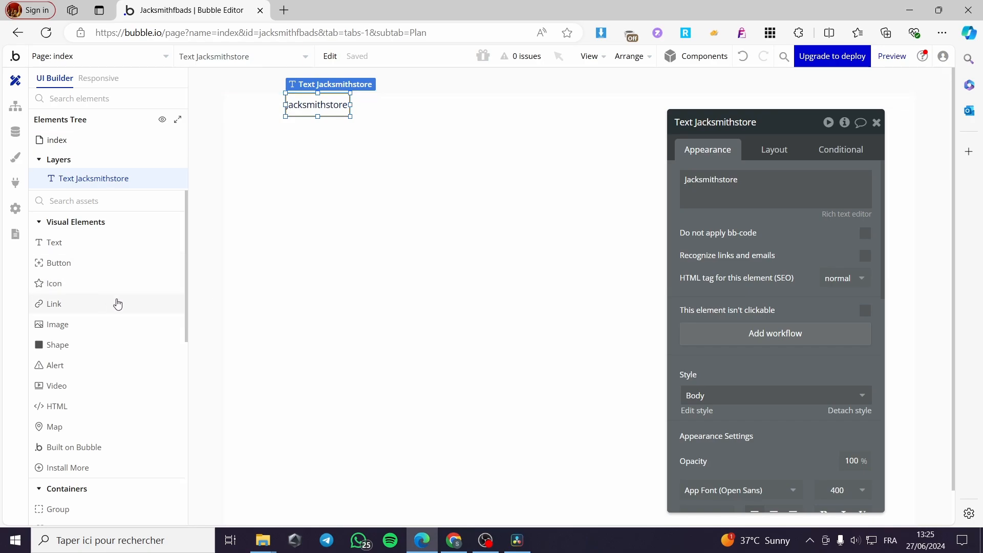
Step: Add an Image element to the left of the Jacksmithstore text, sized about 65 by 45 px
drag(49, 329, 290, 200)
drag(417, 269, 372, 201)
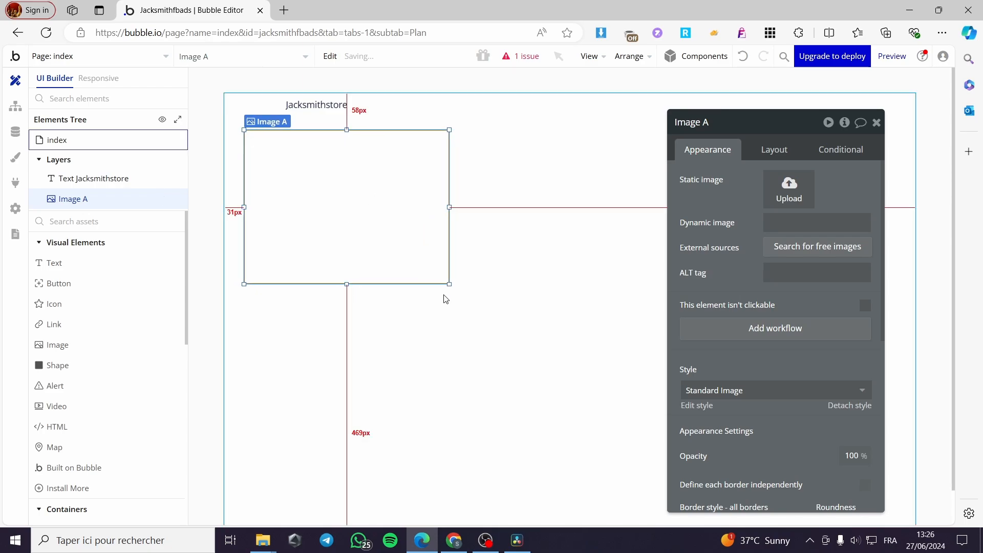
drag(449, 283, 260, 126)
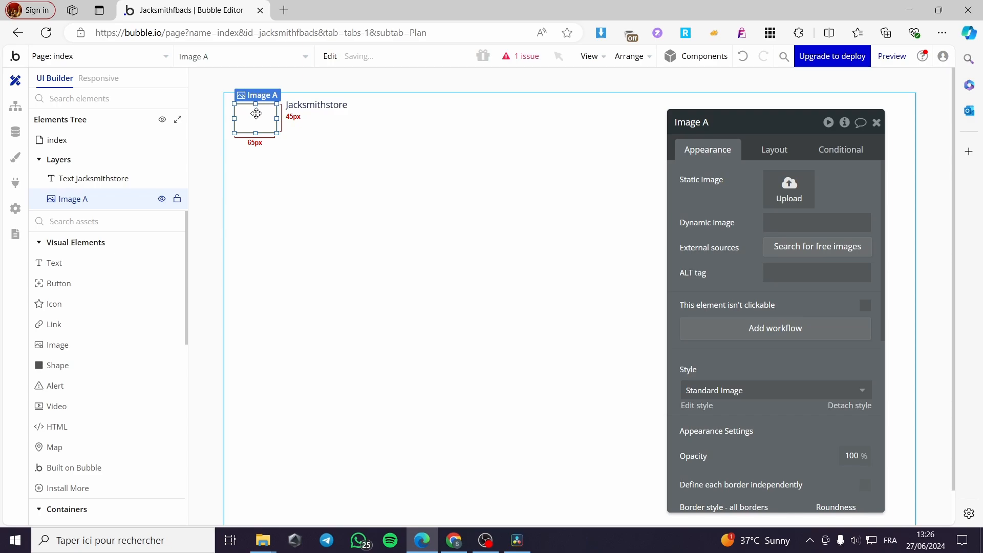
Step: Upload the file "love the planet dolphin t shirt design (1)" as the image element's static image
click(787, 192)
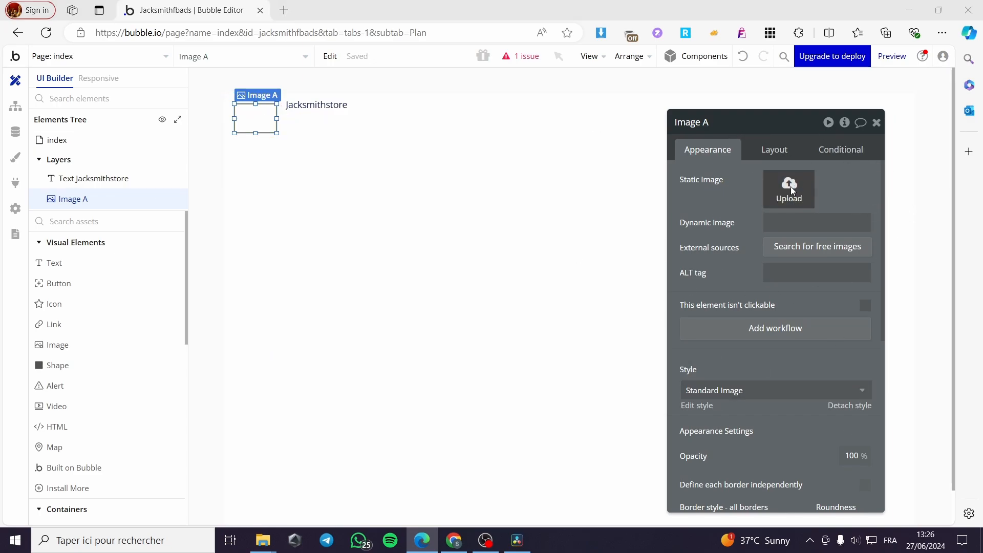
click(587, 166)
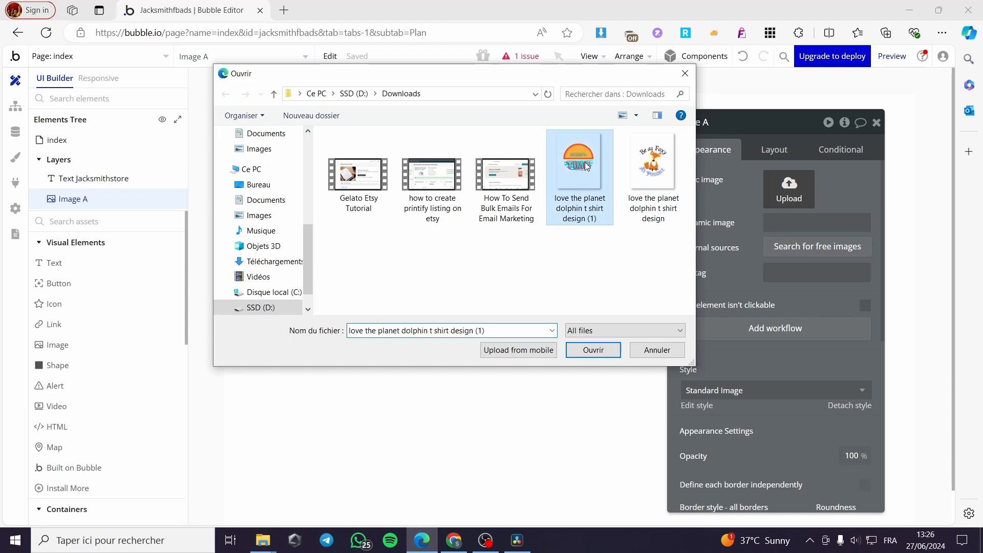
click(595, 350)
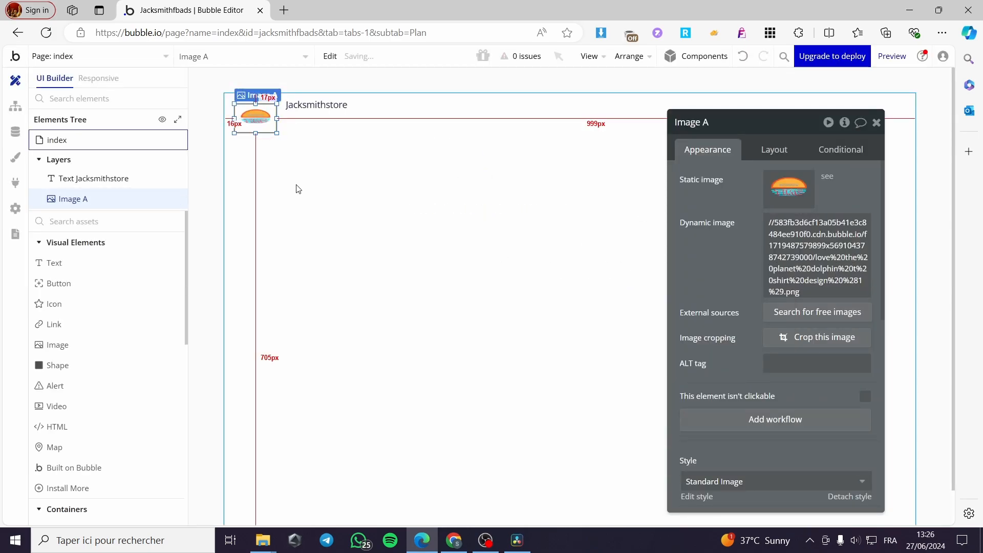
Step: Resize the logo image to about 58 by 79 px in the page's top-left corner and place the Jacksmithstore text directly beside it
mouse_move(277, 133)
mouse_down()
mouse_move(286, 175)
mouse_move(285, 164)
mouse_move(261, 166)
mouse_move(281, 167)
mouse_move(262, 146)
mouse_move(273, 147)
mouse_up()
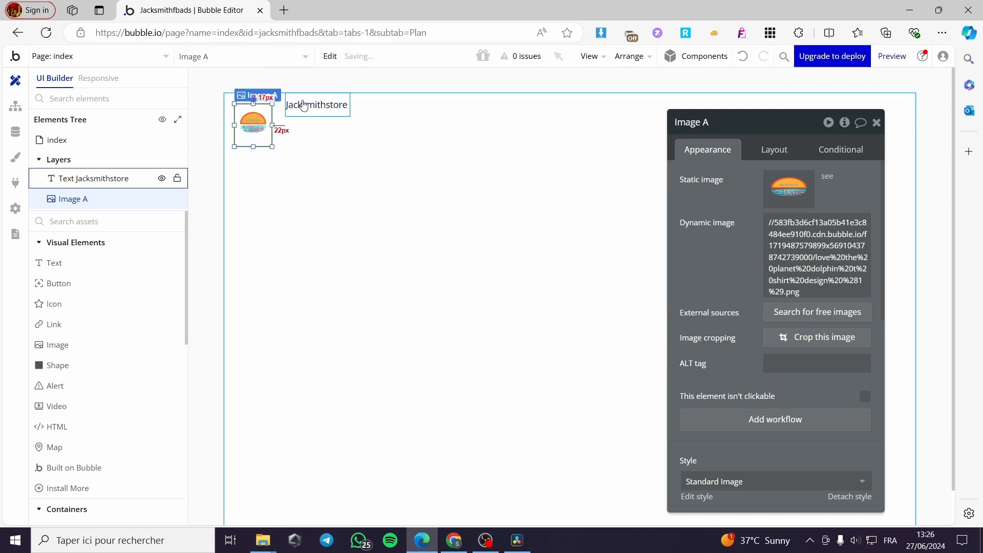
drag(305, 101, 248, 115)
click(310, 125)
drag(310, 125, 293, 115)
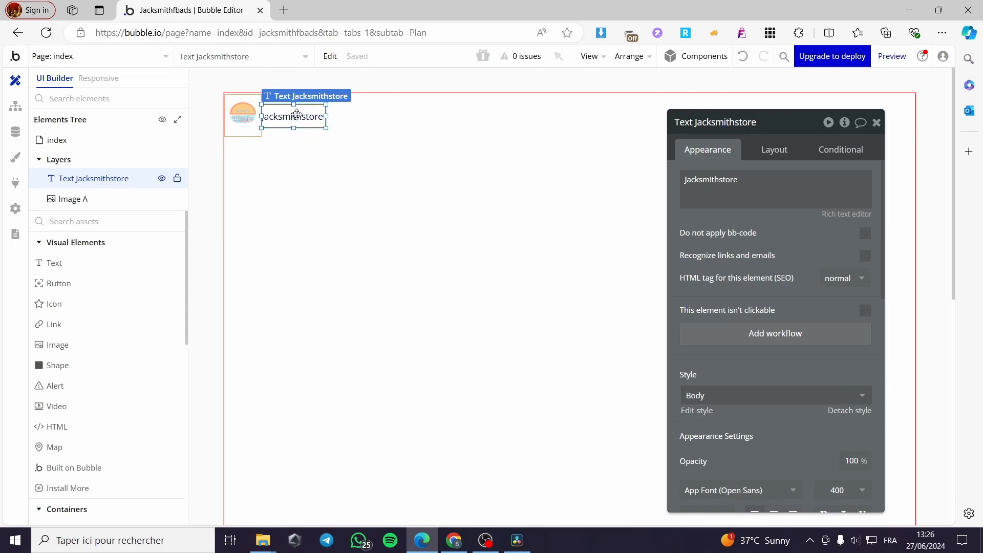
click(366, 121)
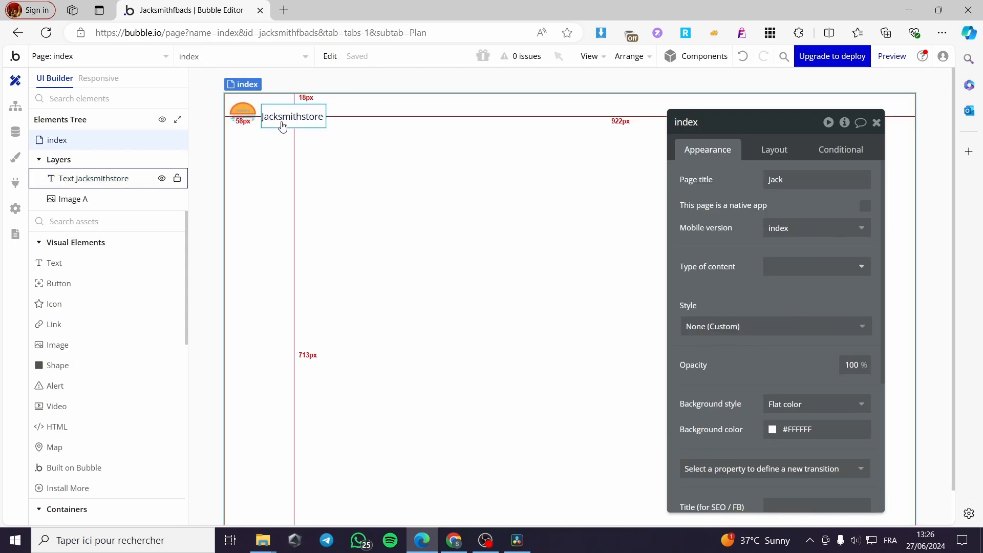
click(244, 132)
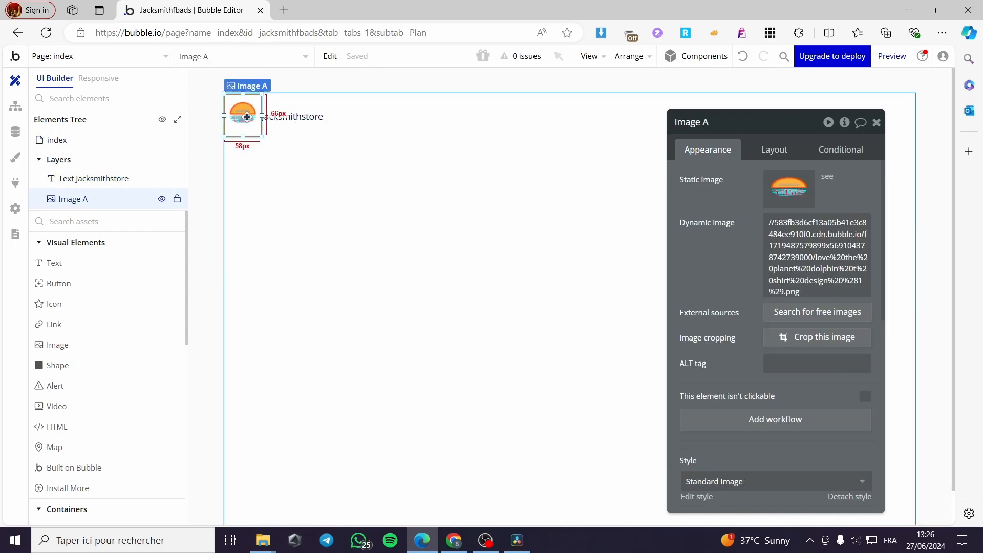
click(302, 149)
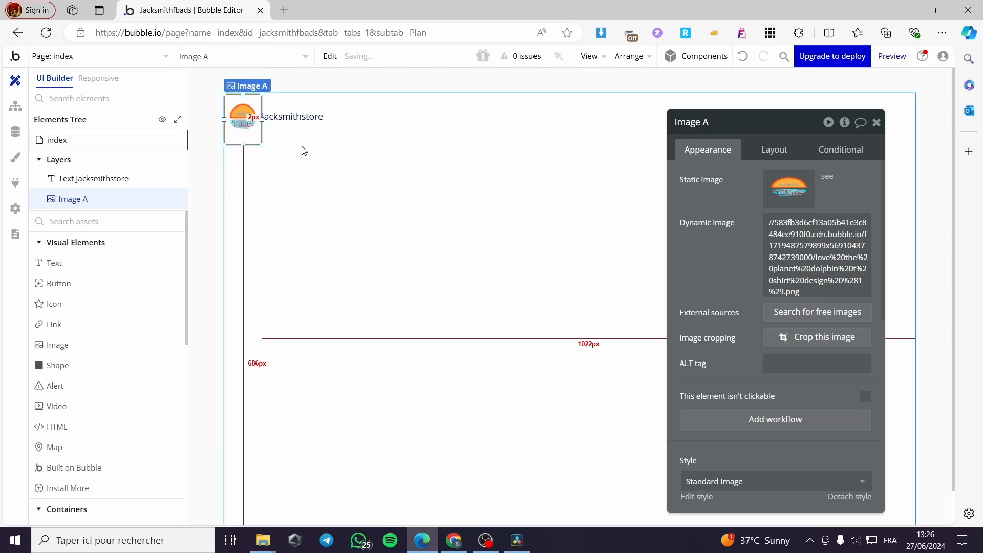
Step: Review the logo image's appearance, layout and conditional settings
click(246, 121)
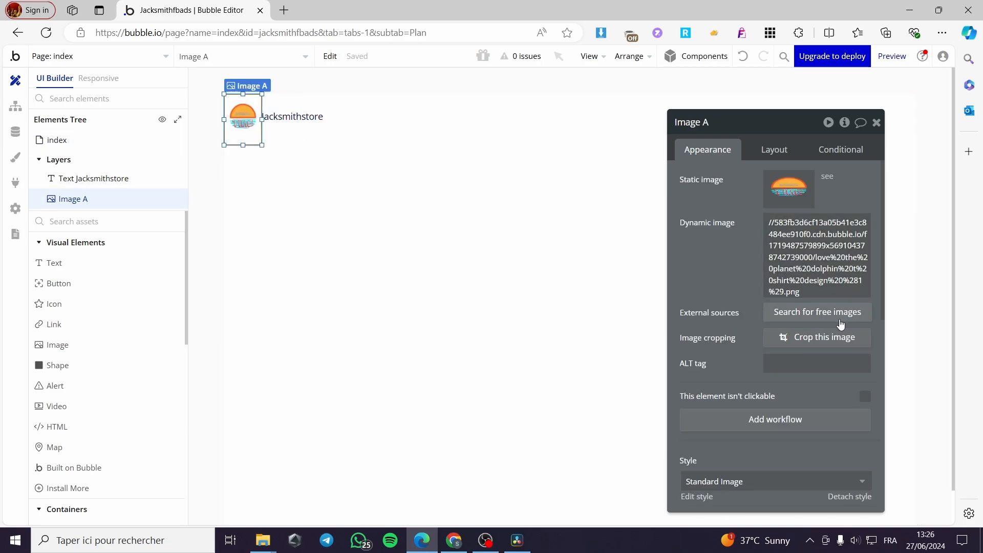
scroll(789, 322, down, 6)
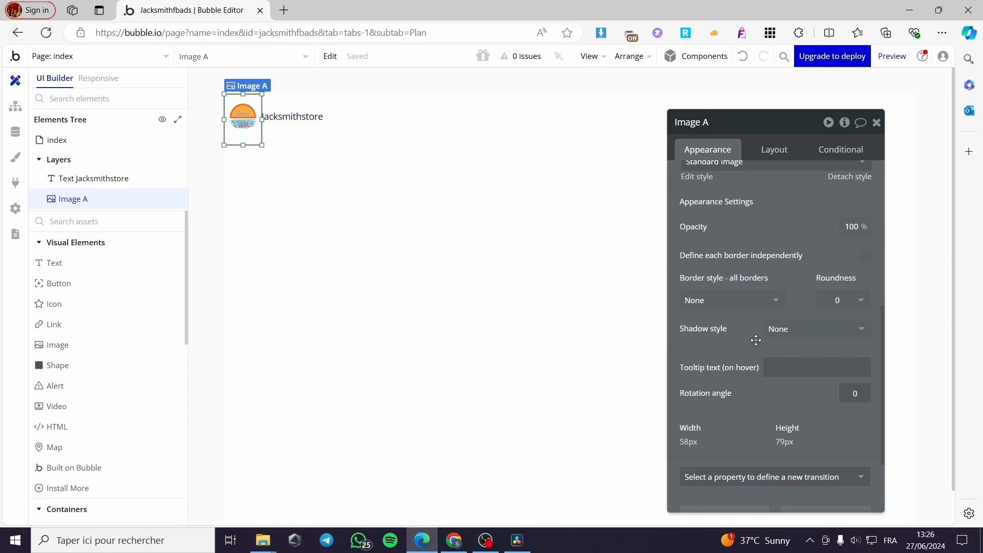
scroll(733, 339, down, 3)
scroll(768, 256, up, 10)
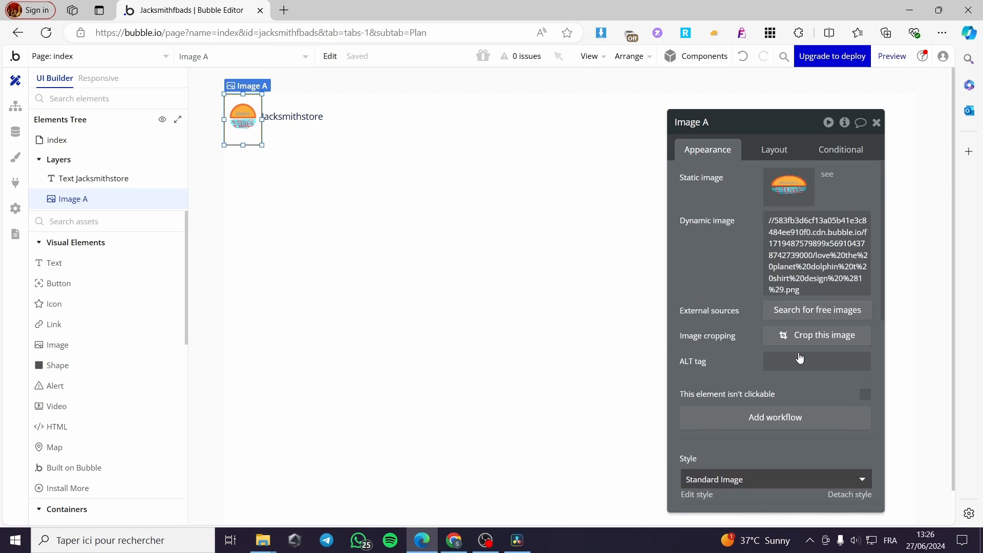
click(782, 154)
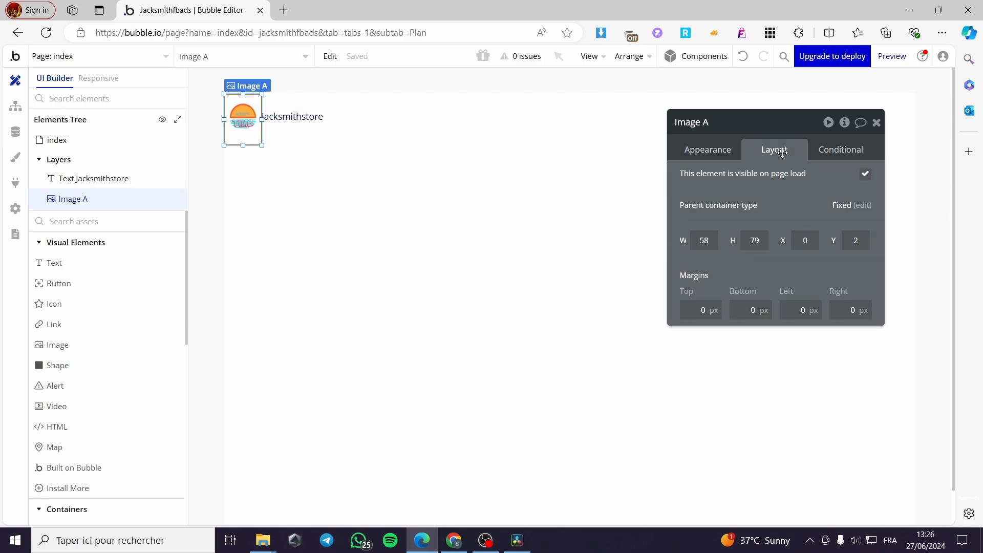
click(828, 152)
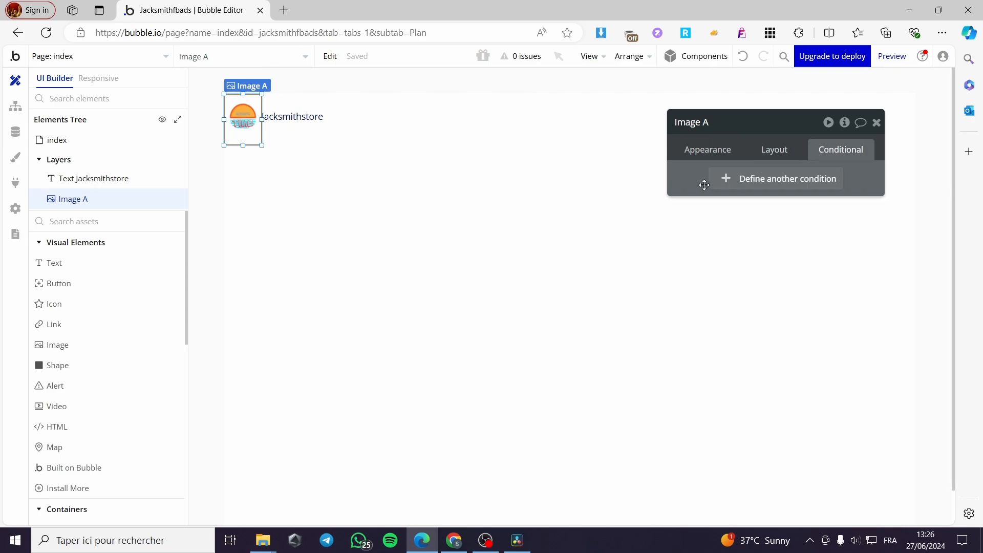
click(720, 152)
click(877, 122)
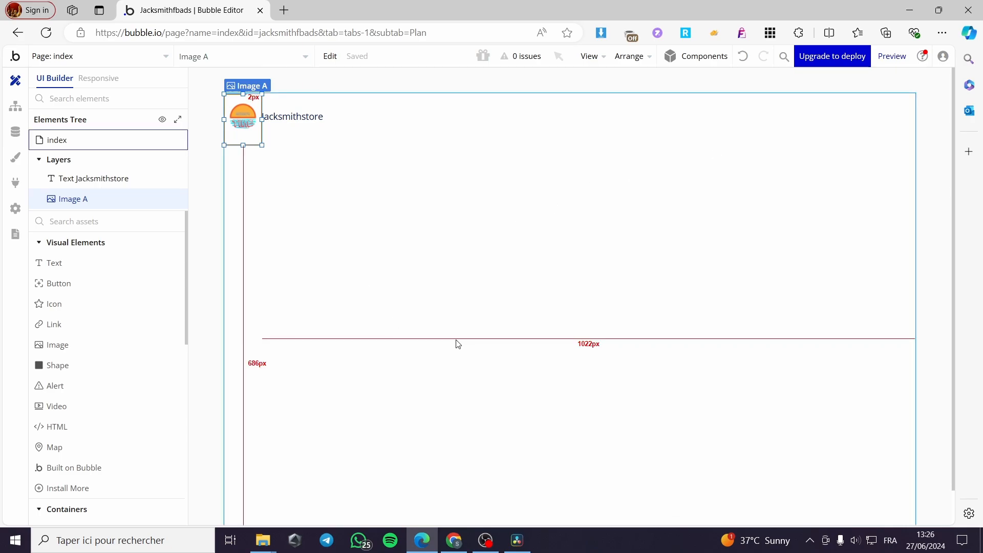
Step: Add a second Image element below the header, about 240 px high, and stretch it across nearly the full page width
scroll(469, 343, down, 1)
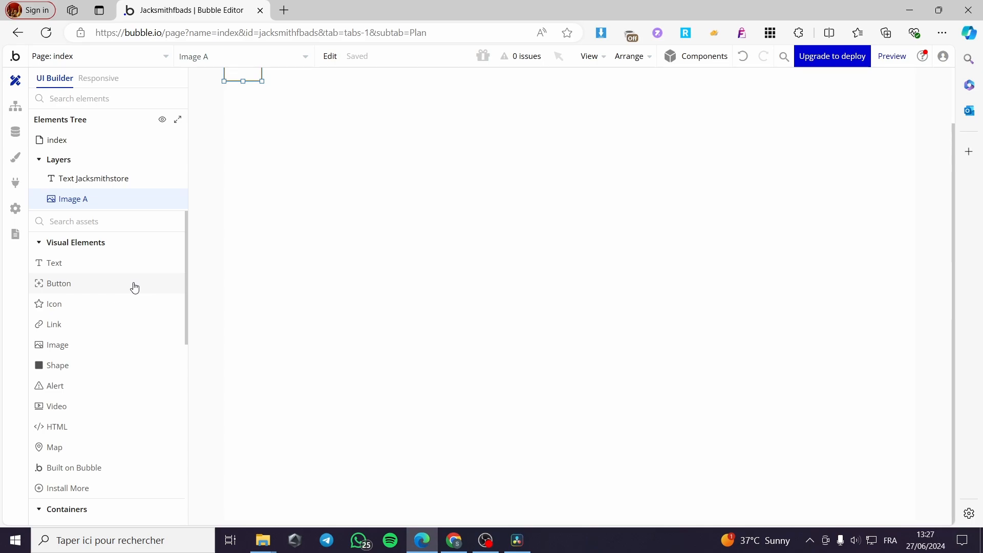
click(62, 353)
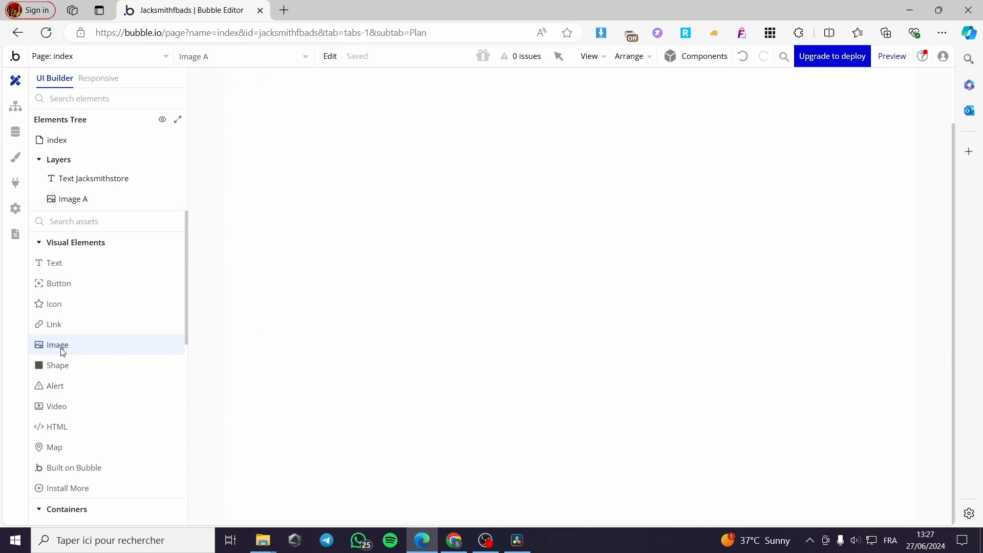
click(508, 233)
drag(577, 340, 505, 233)
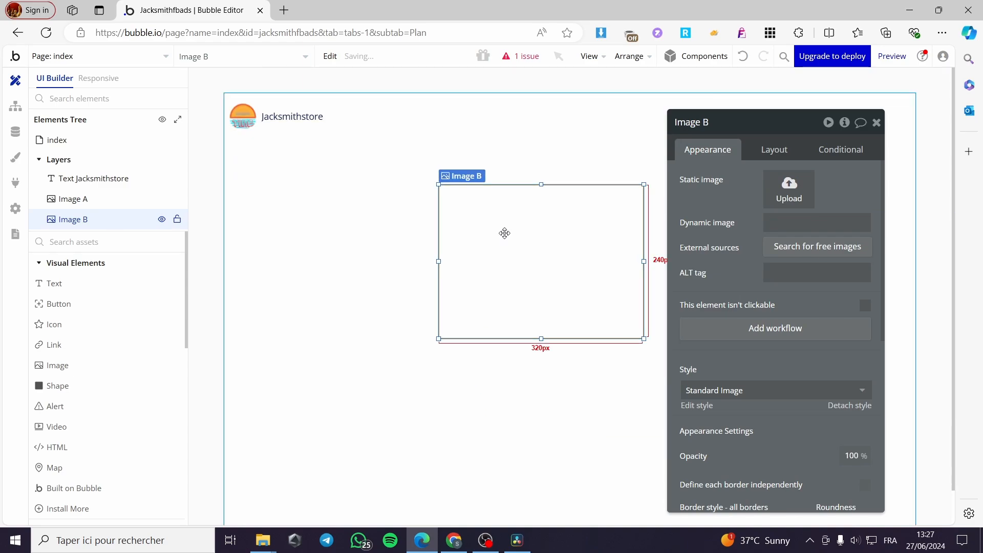
drag(437, 262, 246, 261)
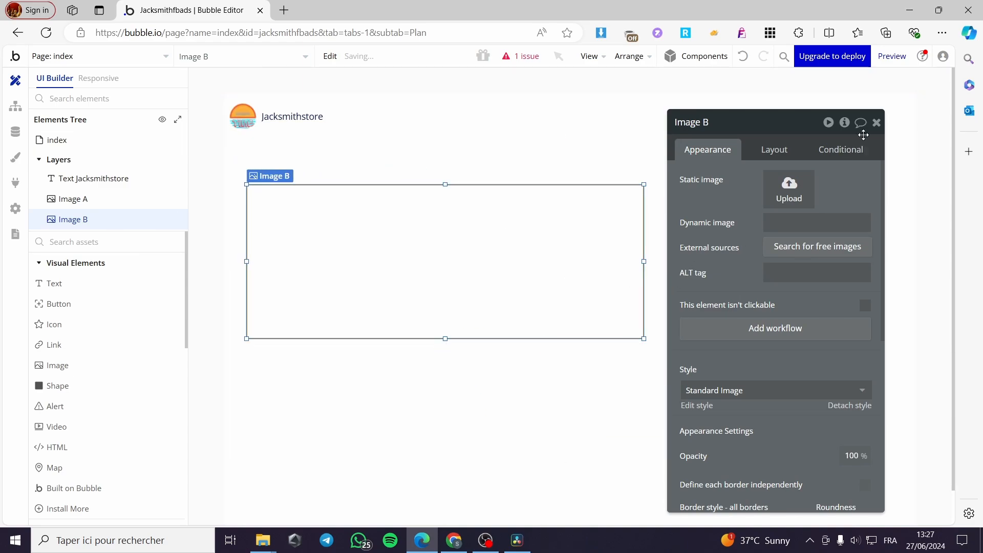
click(877, 122)
drag(643, 261, 890, 262)
Step: Upload the file "Untitled design (7)" from the Téléchargements folder as the second image element's static image
double_click(606, 263)
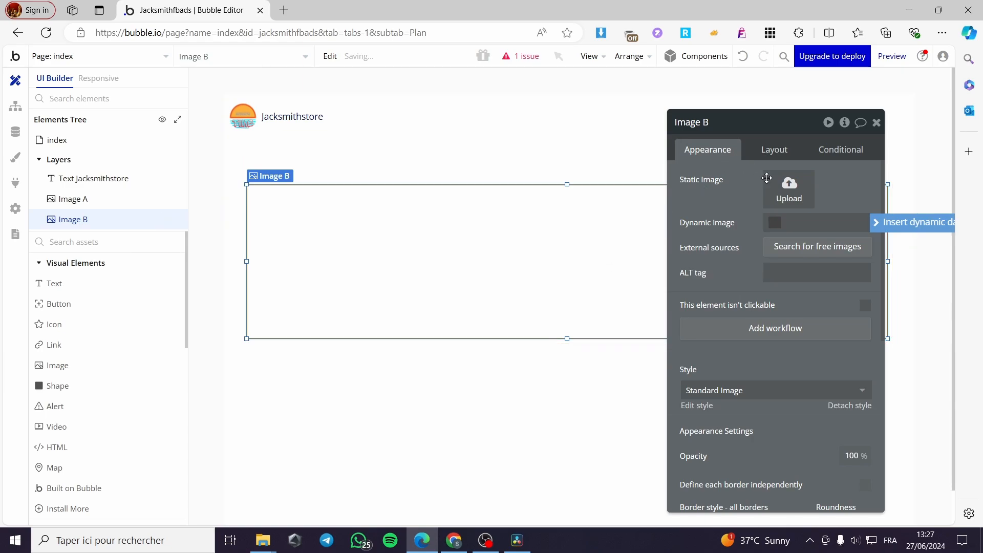
click(789, 188)
scroll(266, 277, down, 2)
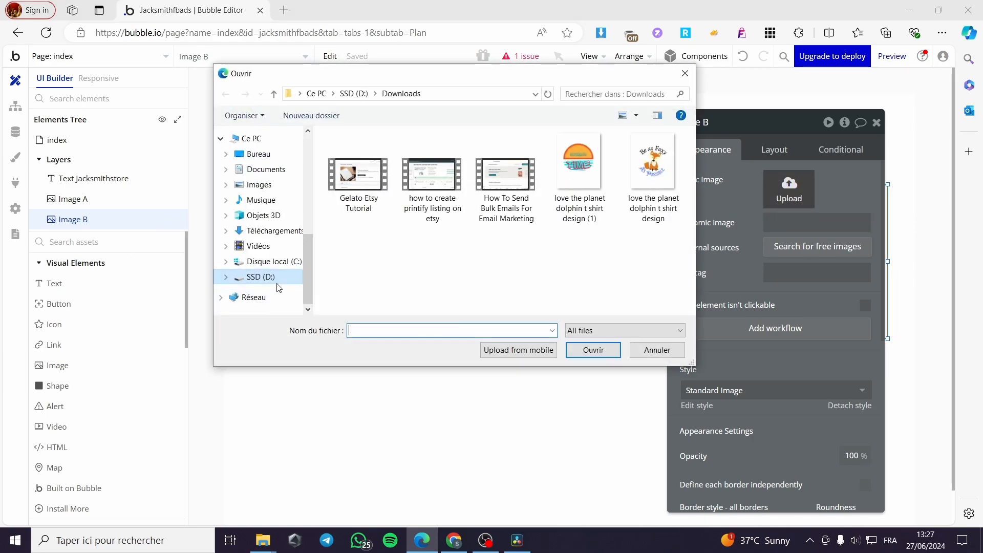
click(268, 277)
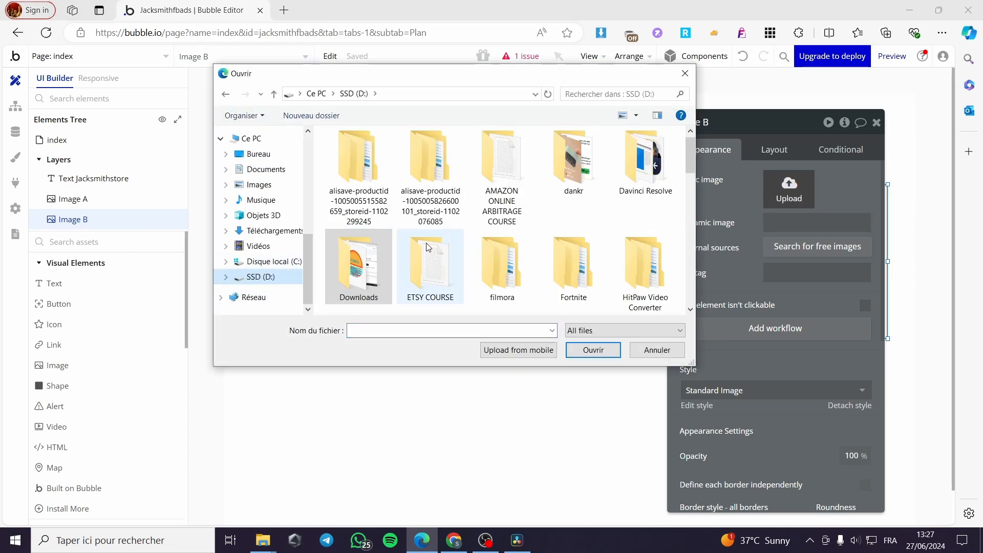
click(266, 231)
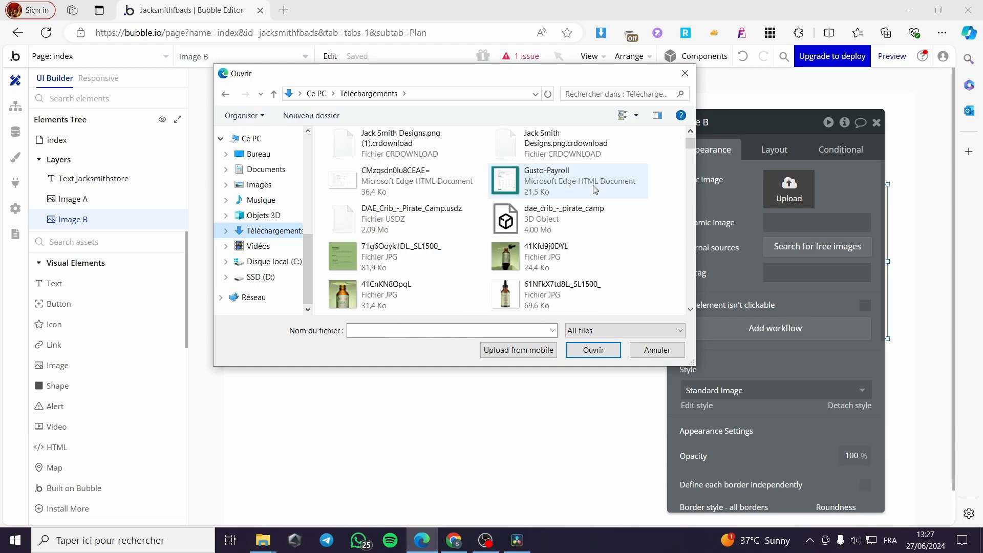
scroll(595, 190, down, 1)
scroll(595, 192, down, 1)
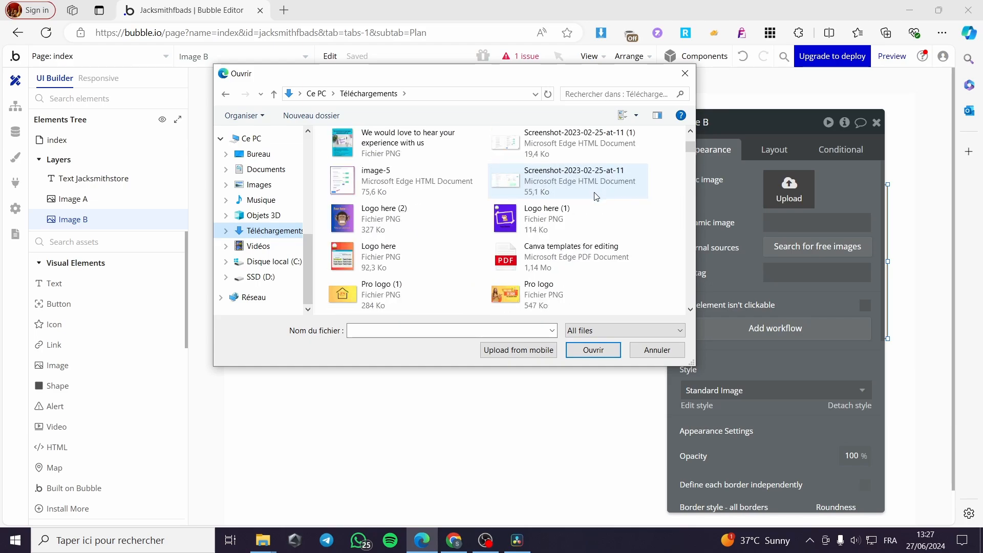
scroll(596, 205, down, 1)
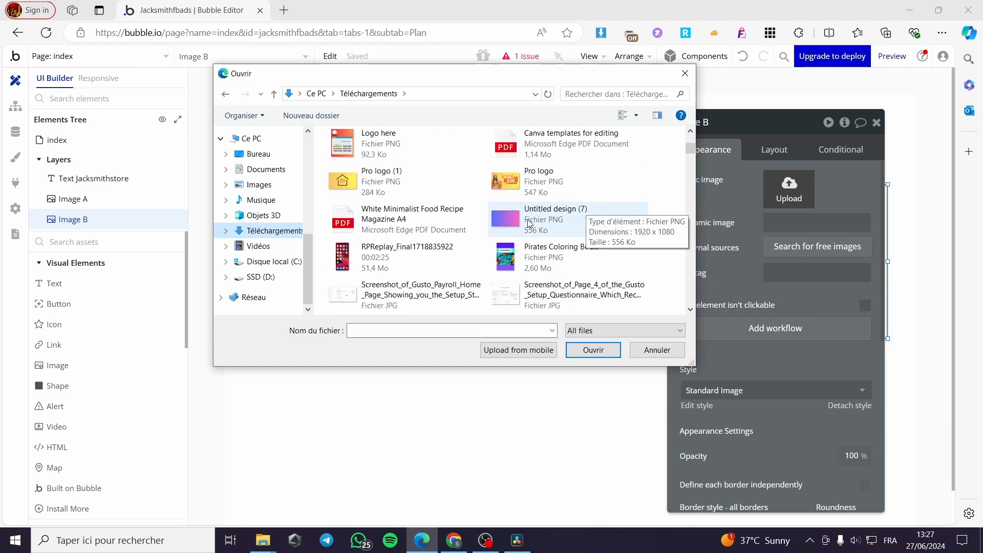
double_click(596, 206)
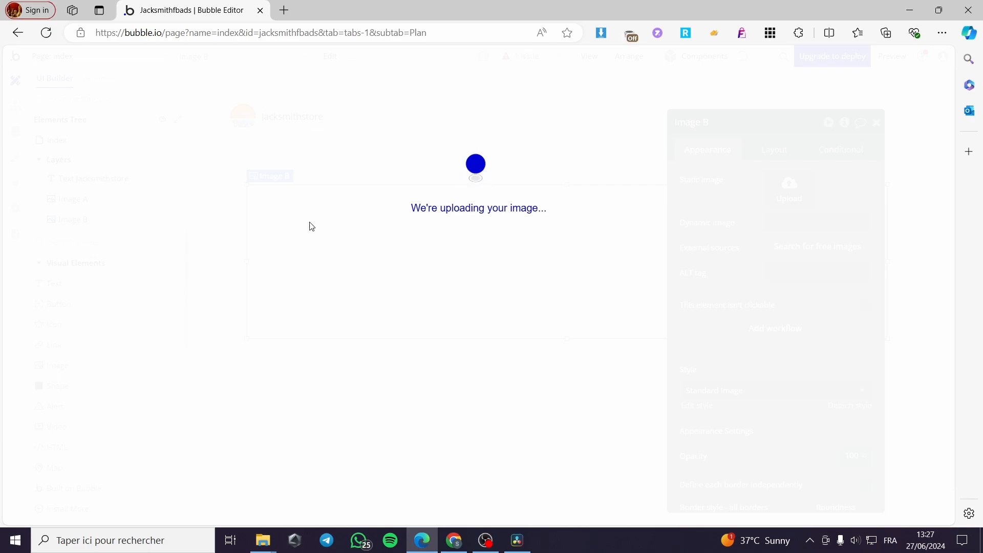
click(876, 123)
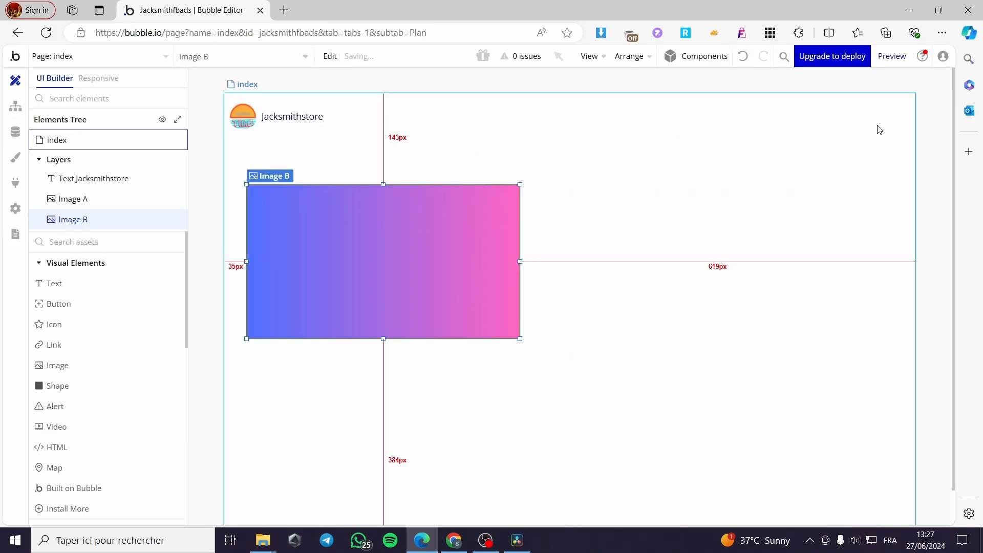
Step: Stretch the gradient banner image to the full 1080 px page width and raise its upper edge to just below the logo, about 320 px high
drag(520, 262, 915, 258)
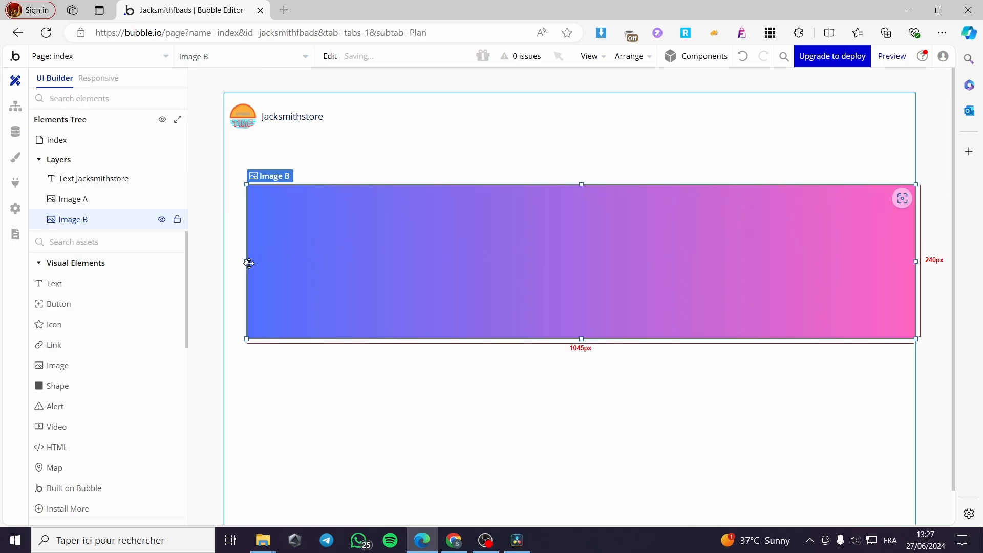
drag(244, 261, 223, 261)
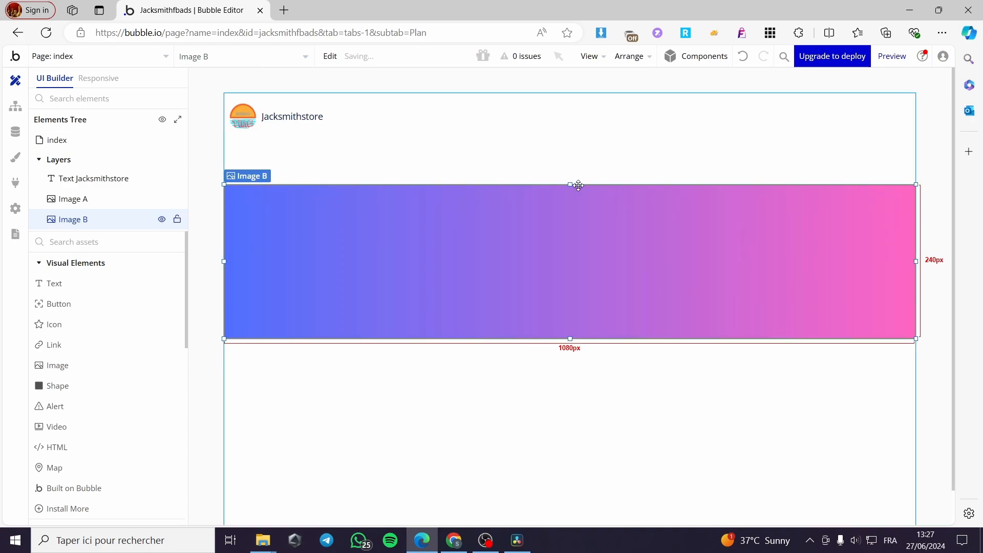
drag(578, 185, 558, 135)
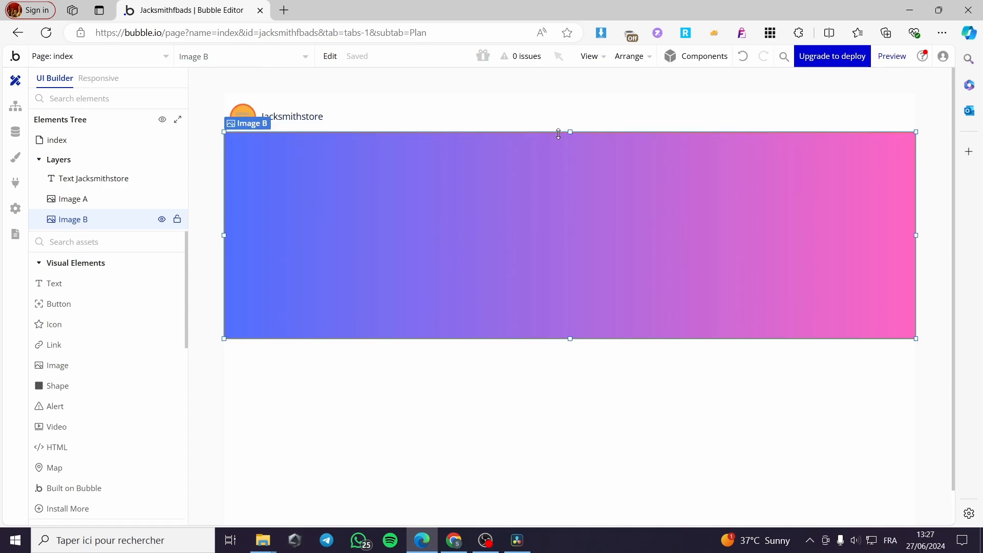
Step: Try the Text, Primary and Destructive color variables as the index page's background color, and settle on the Background variable
scroll(808, 351, down, 1)
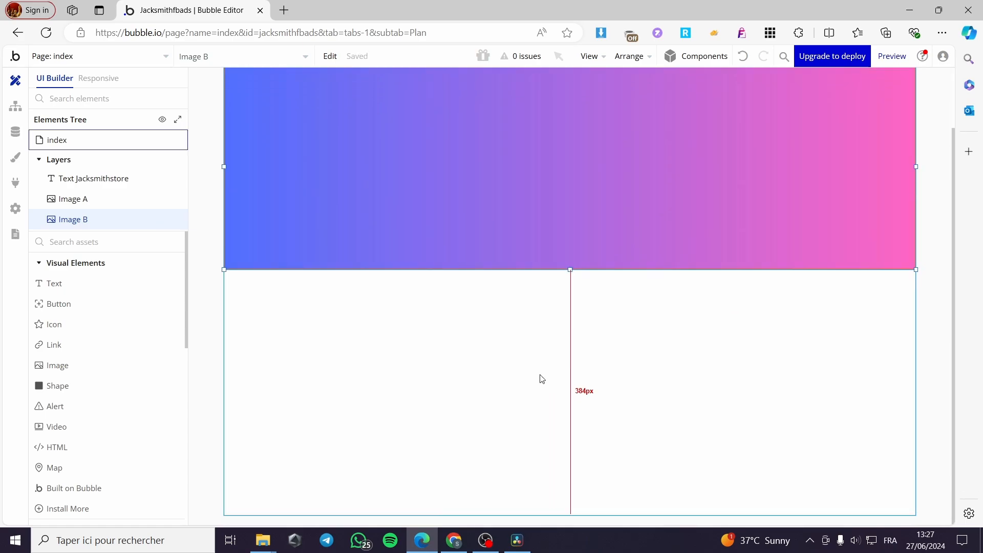
double_click(732, 362)
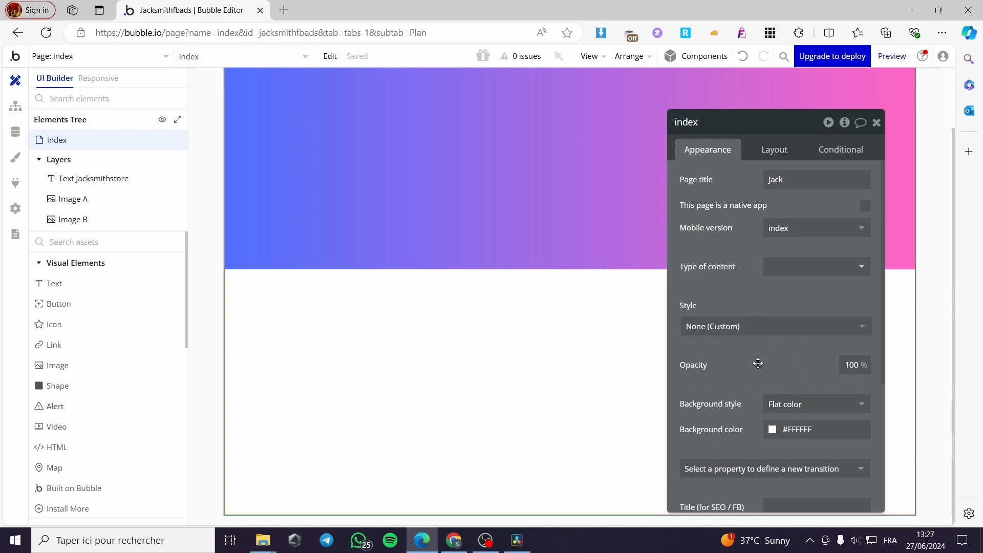
click(772, 433)
click(805, 510)
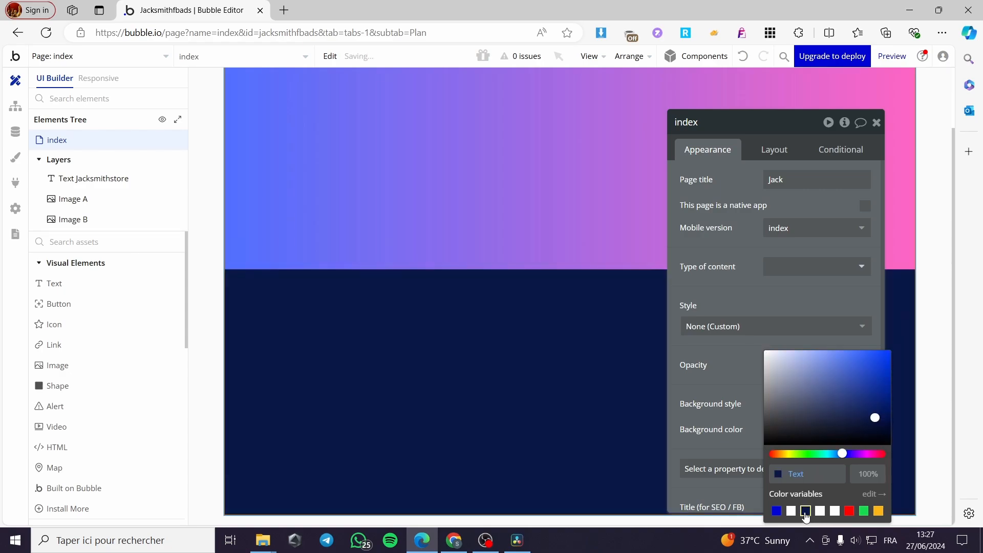
click(776, 511)
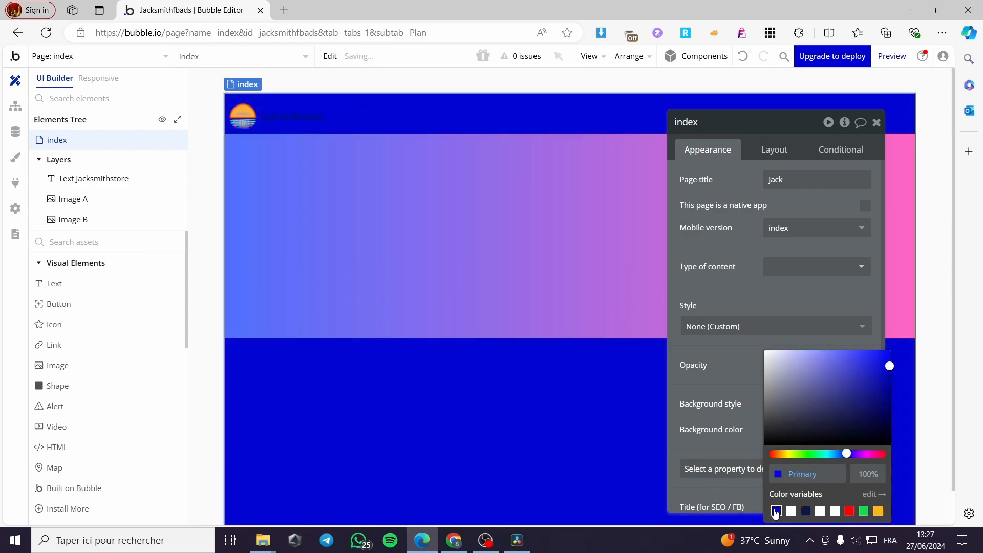
click(835, 512)
click(849, 511)
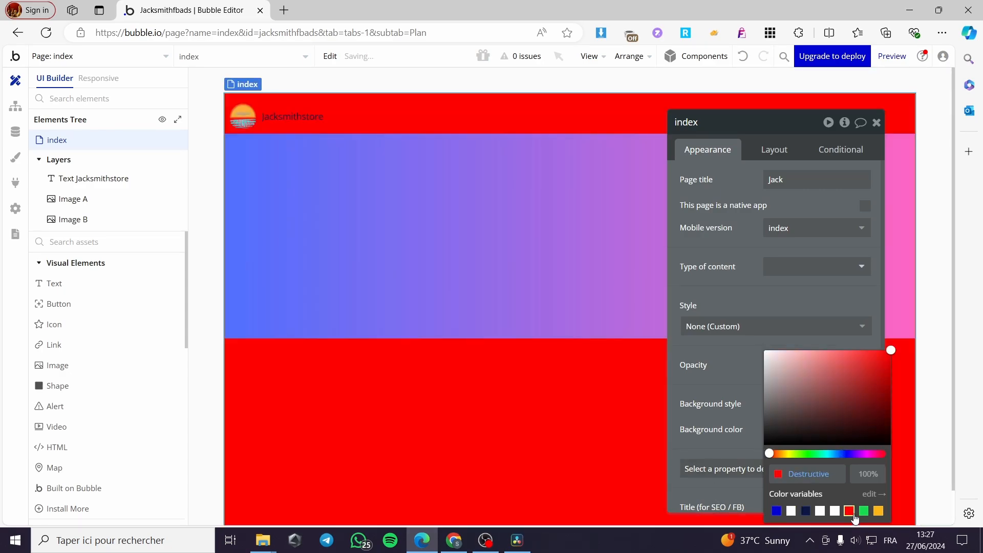
click(821, 512)
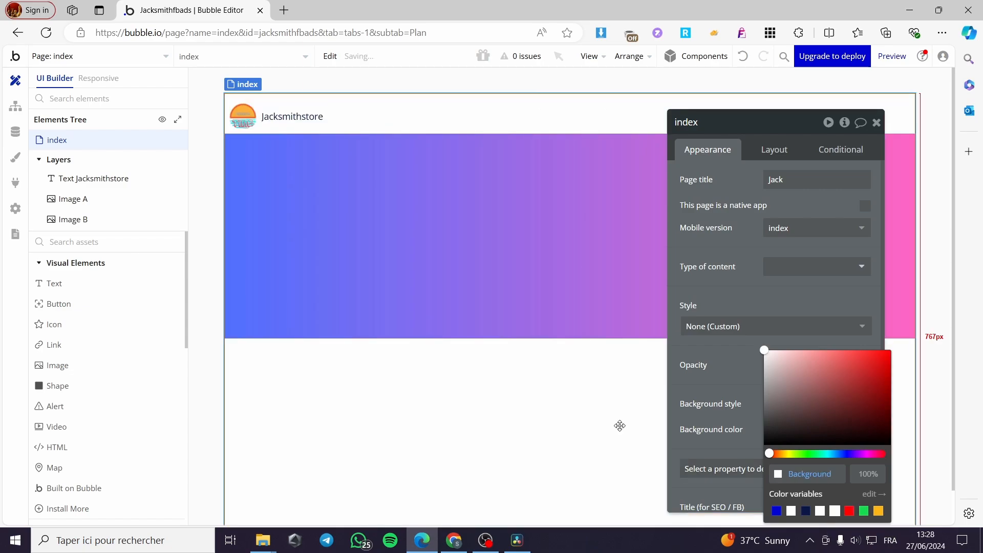
Step: Examine the layout and appearance settings of the Jacksmithstore text element and the gradient banner image
click(528, 296)
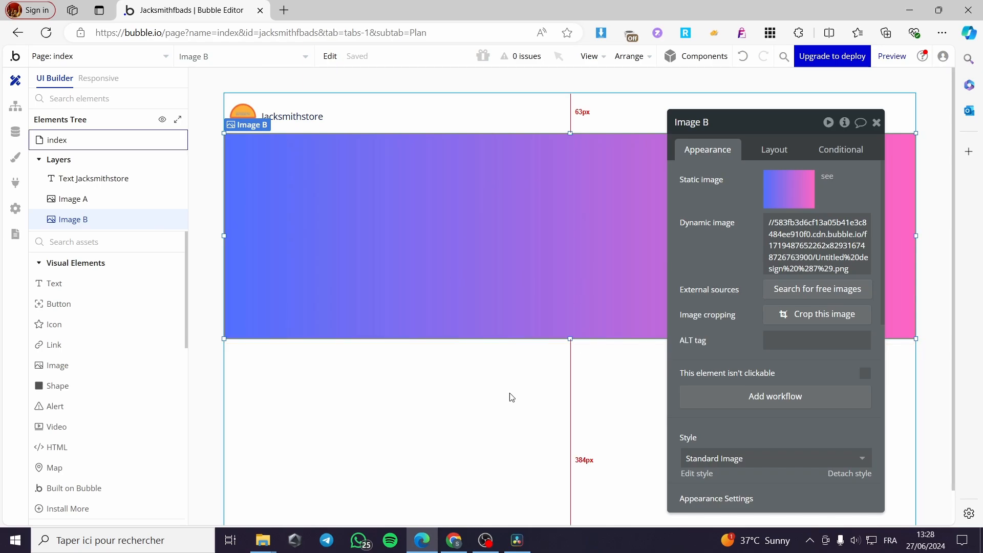
click(372, 349)
click(415, 159)
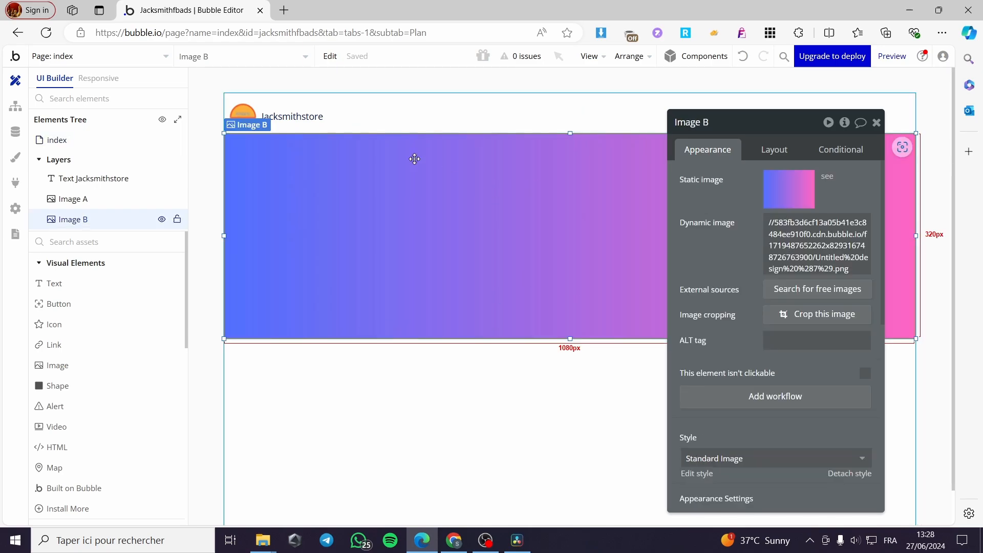
click(281, 118)
click(774, 150)
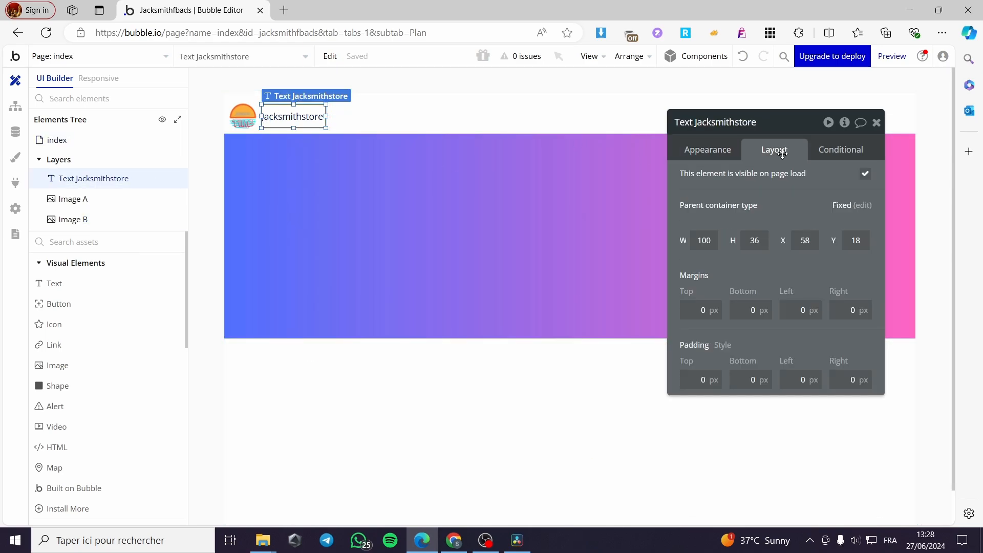
click(708, 150)
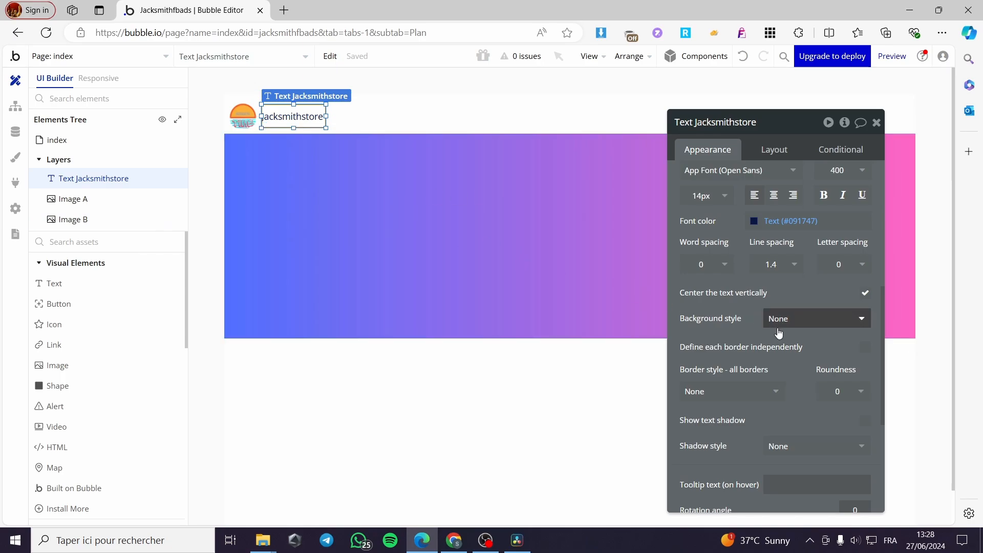
scroll(818, 392, down, 4)
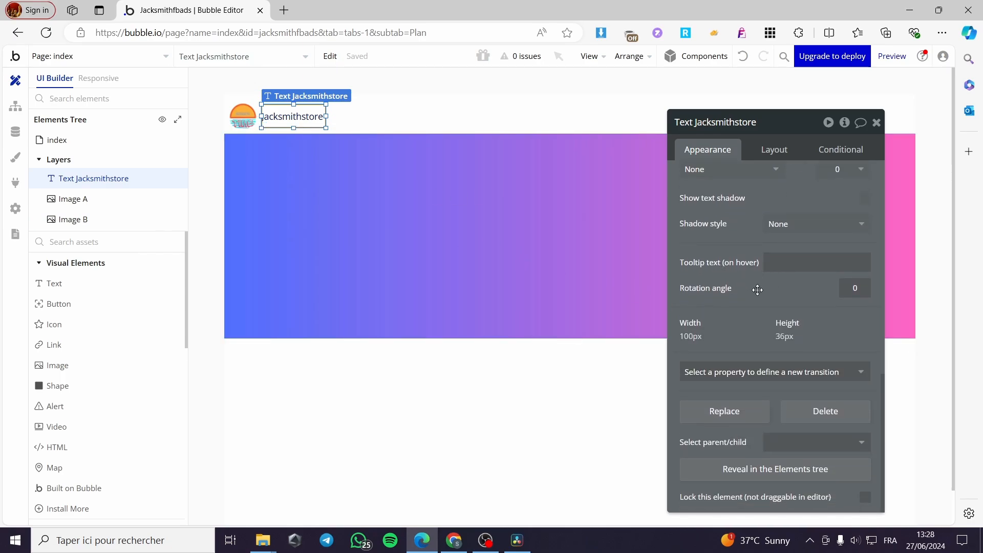
scroll(785, 359, up, 5)
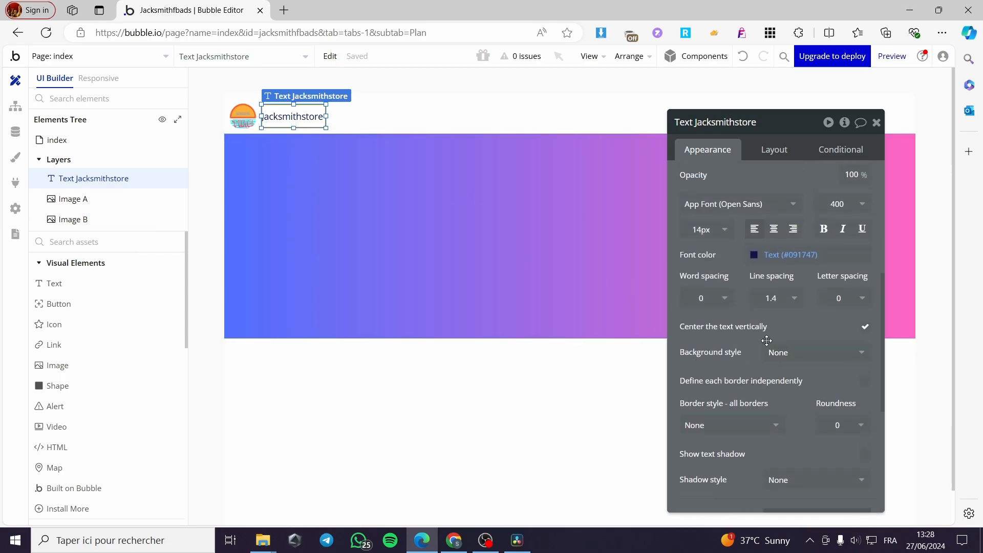
scroll(778, 368, up, 1)
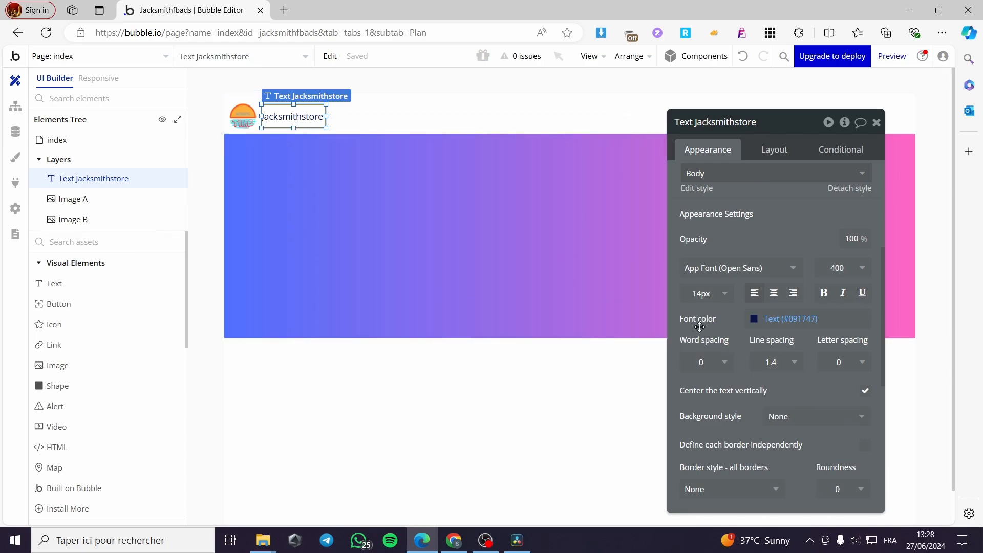
click(422, 106)
click(486, 207)
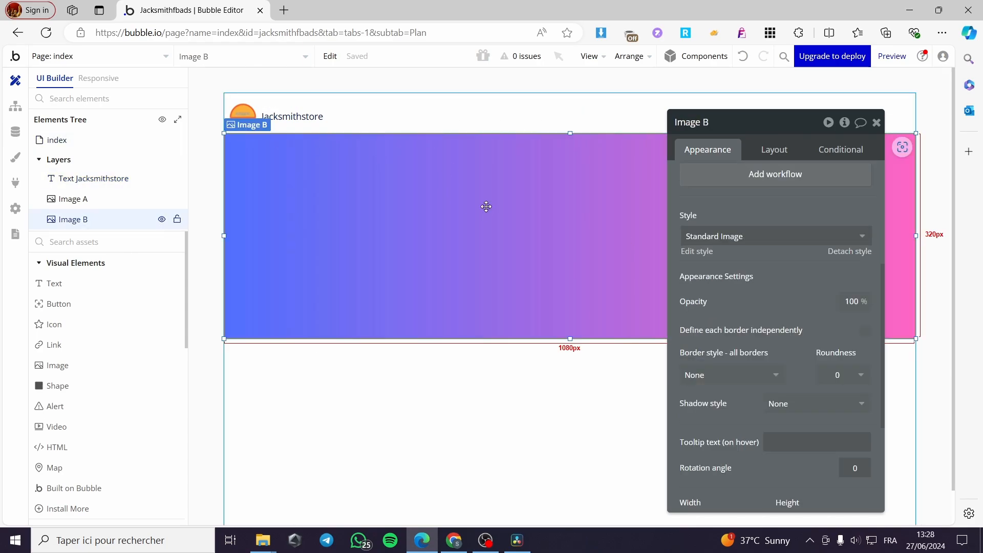
Step: Move the gradient banner image down to about 81 px below the page's upper edge
click(876, 121)
drag(577, 230, 578, 243)
click(876, 123)
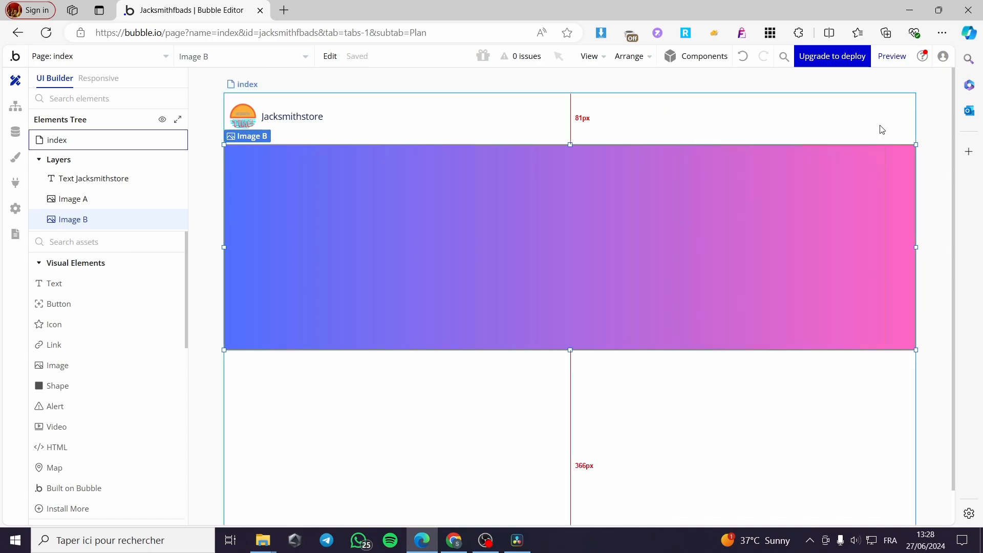
Step: Reorder the layers so Image B sits above the Jacksmithstore text and Image A, and nudge the banner slightly upward
click(76, 181)
drag(76, 181, 78, 220)
drag(167, 177, 82, 226)
mouse_move(302, 126)
mouse_down()
mouse_move(301, 100)
mouse_move(294, 120)
mouse_up()
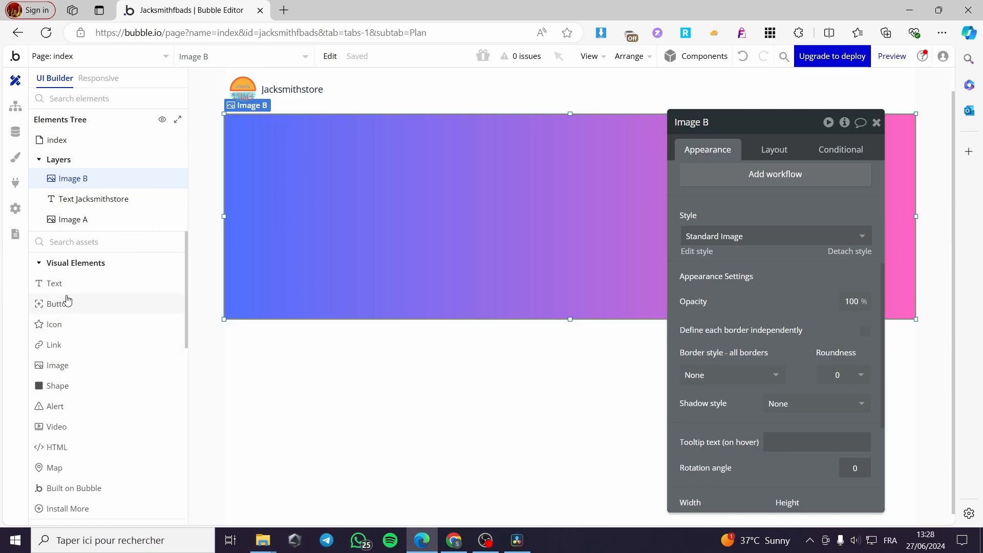
Step: Review the appearance settings of the logo image, Image A
click(72, 219)
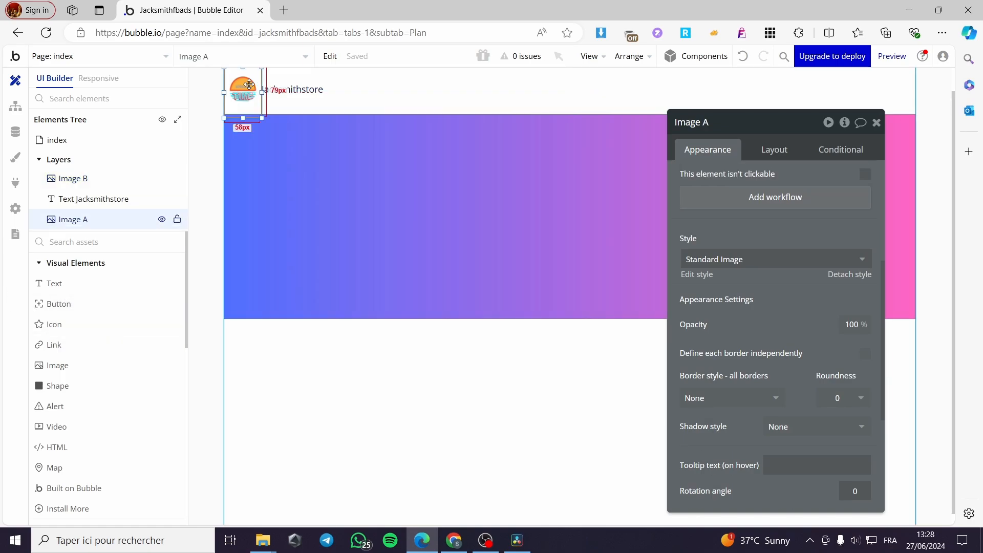
scroll(781, 266, up, 5)
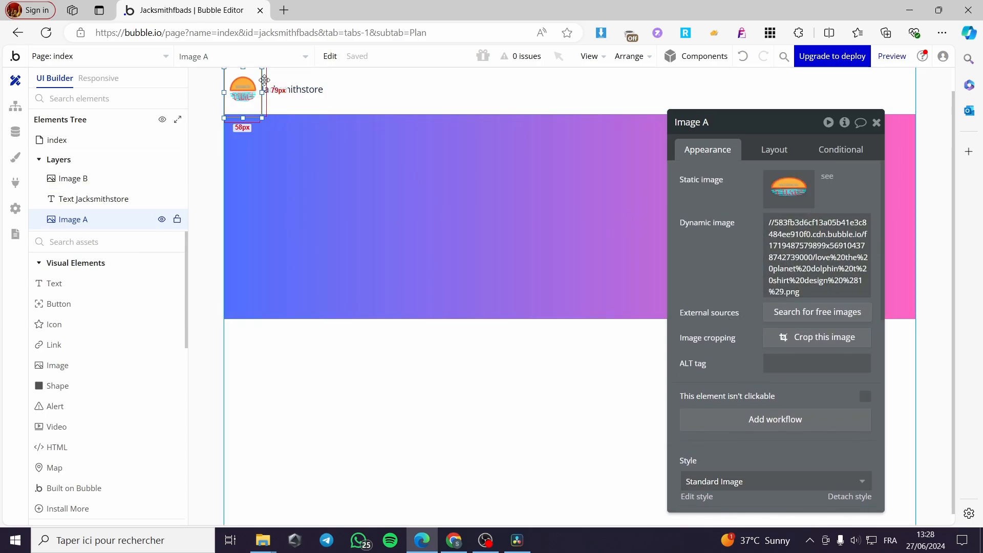
scroll(788, 301, down, 2)
scroll(789, 302, down, 3)
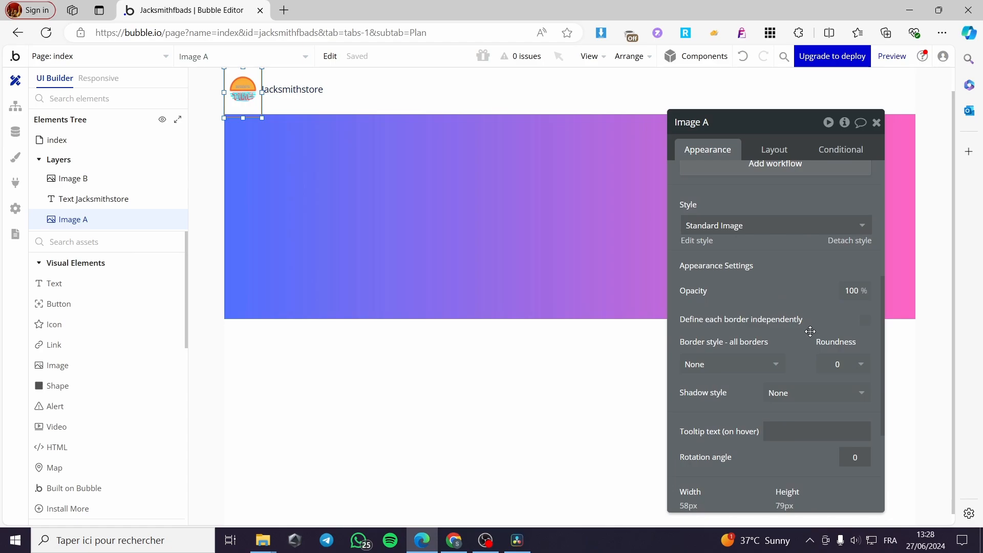
scroll(810, 331, down, 3)
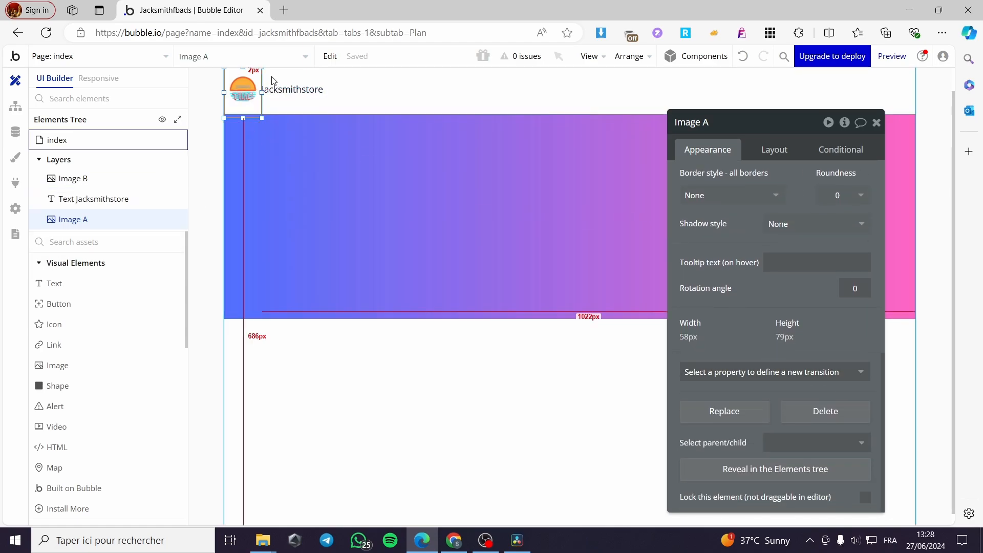
Step: Add a Link element over the Jacksmithstore text in the header and check its style options, keeping Standard Link
drag(50, 347, 279, 95)
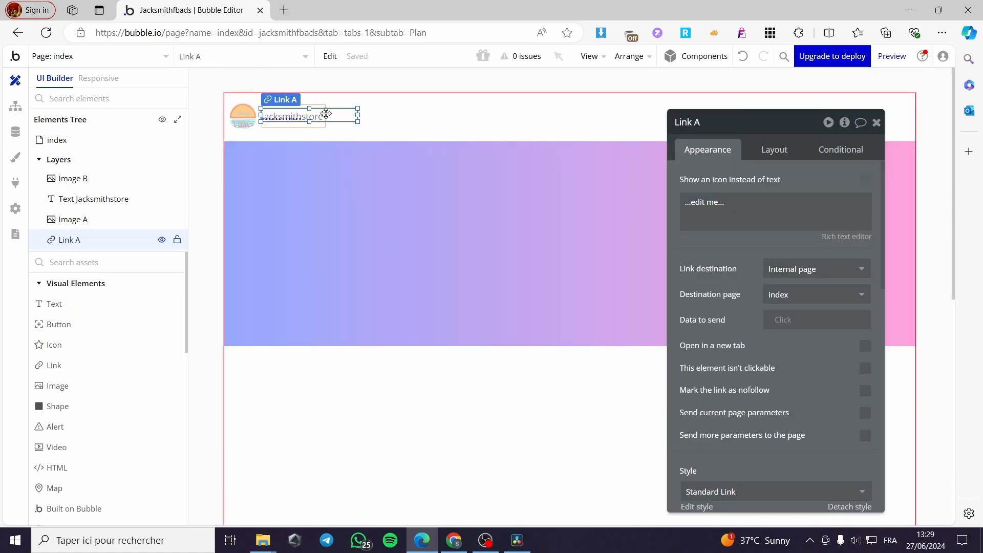
drag(328, 112, 354, 120)
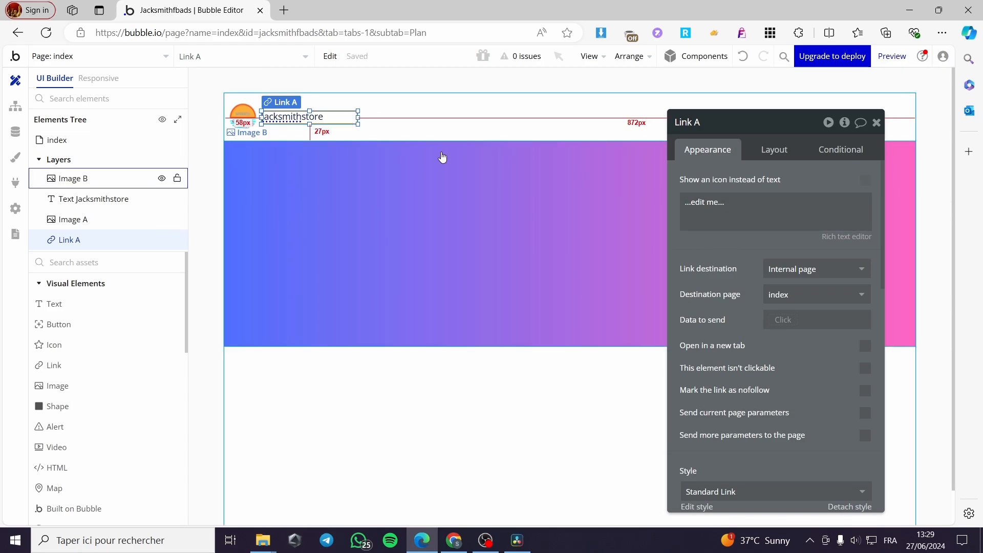
scroll(777, 254, down, 4)
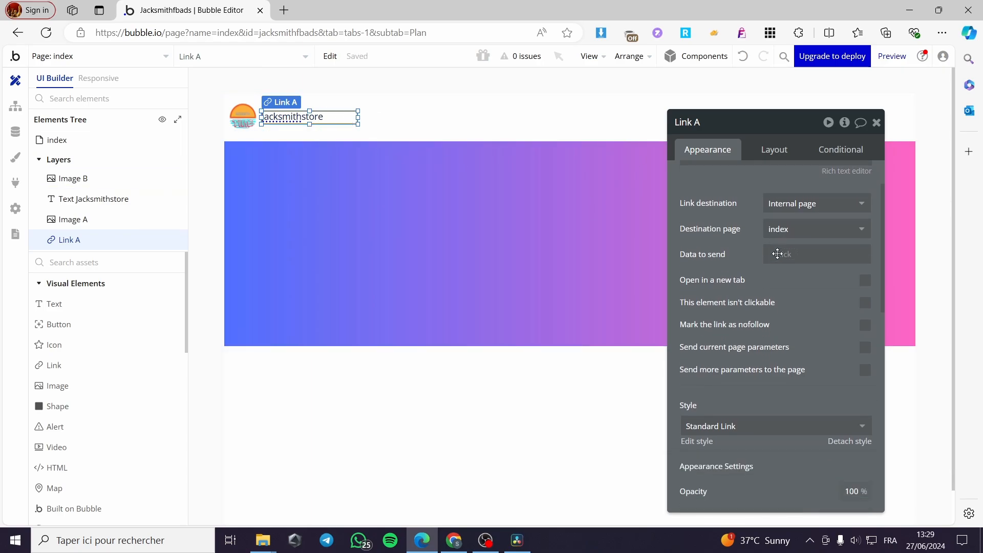
click(773, 302)
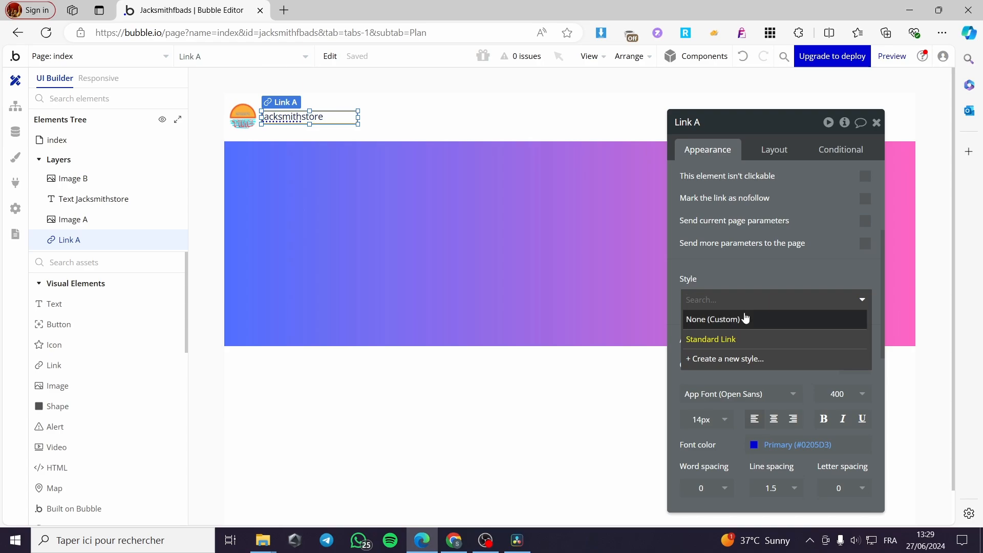
mouse_move(698, 340)
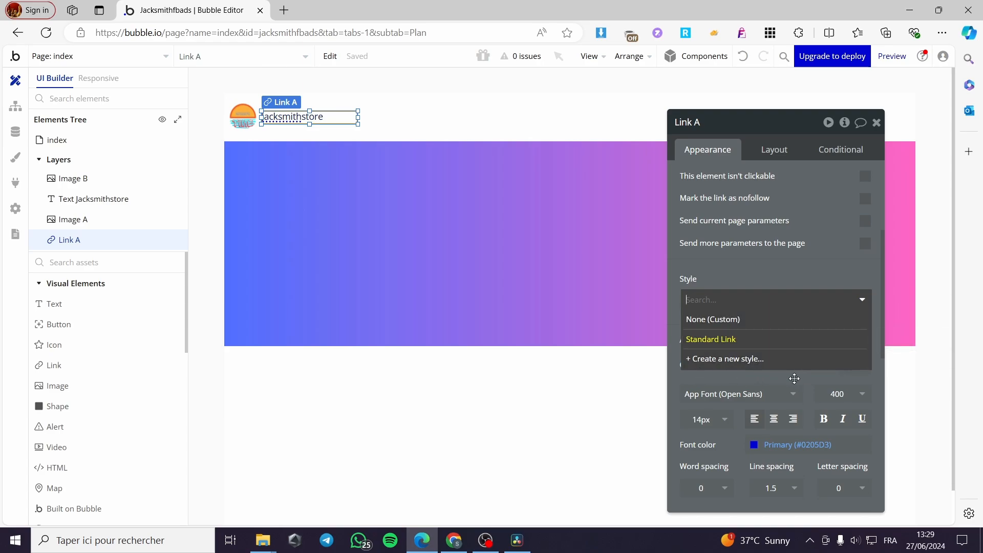
click(778, 373)
scroll(758, 359, down, 3)
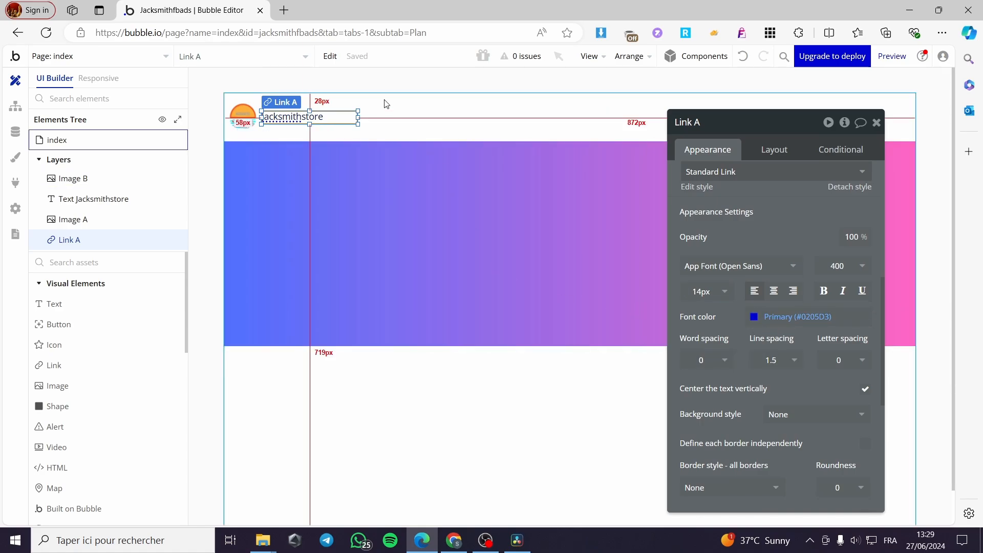
Step: Move the link clear of the store name and replace its placeholder text with Jacksmithstore, copied from the text element
drag(307, 121, 407, 125)
double_click(293, 117)
key(ctrl+c)
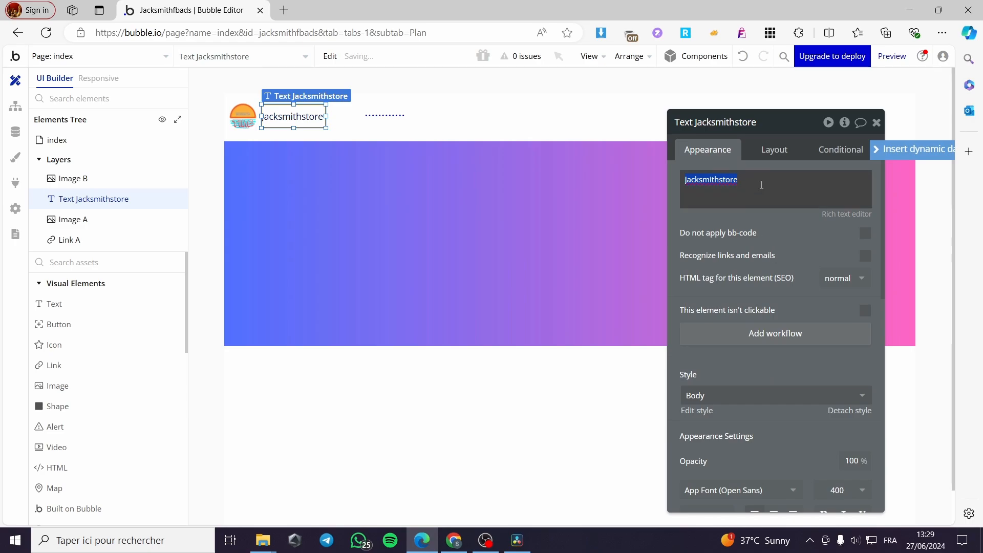
click(394, 108)
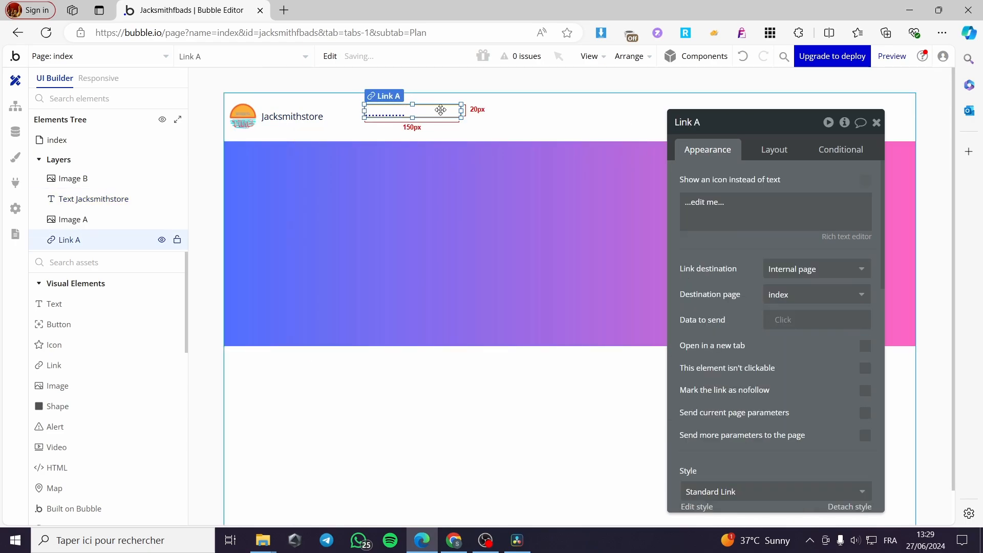
click(686, 204)
key(ctrl+v)
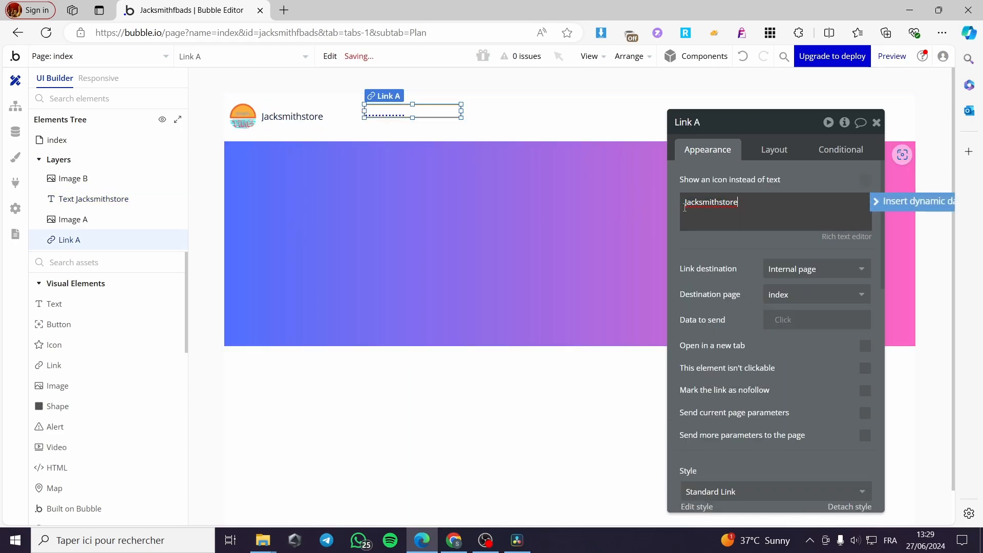
click(567, 113)
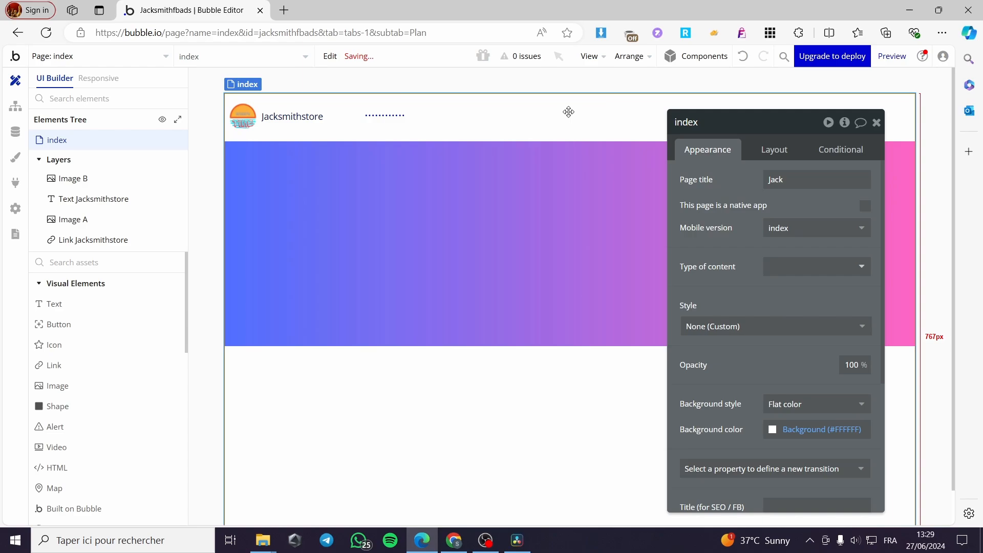
Step: Place the Jacksmithstore link back over the store name text beside the logo
click(415, 117)
drag(415, 117, 348, 117)
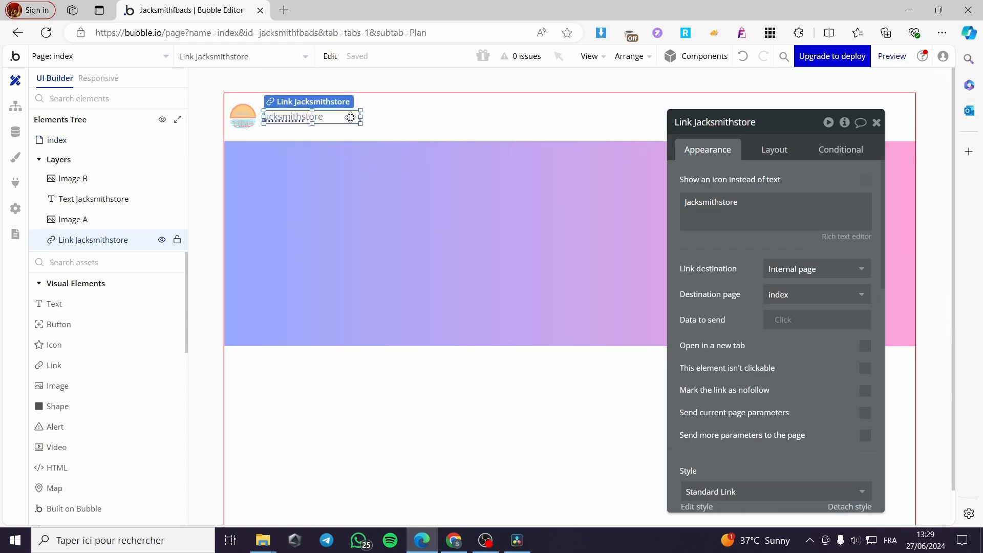
click(304, 127)
click(302, 123)
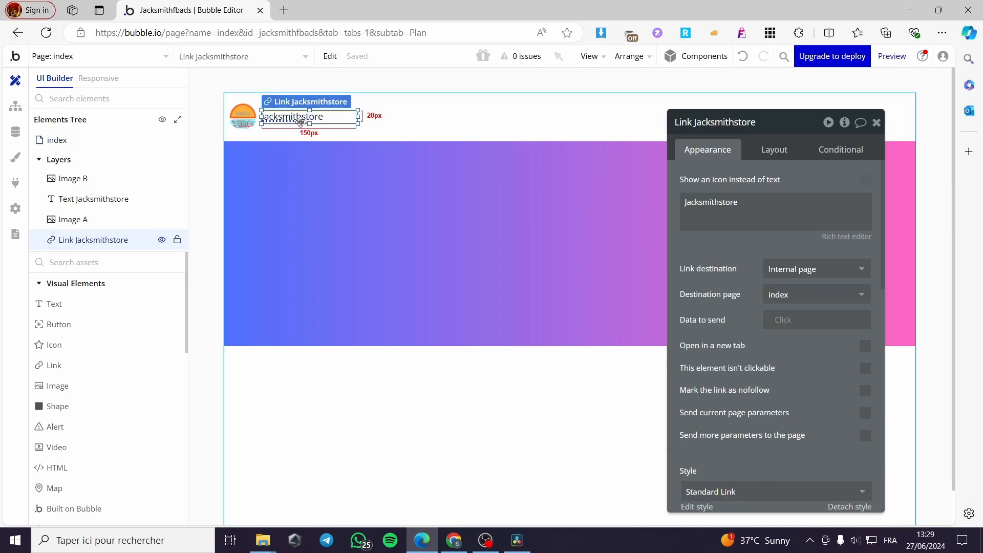
click(876, 123)
Step: Check which data sources are available for the Jacksmithstore link's Data to send setting
double_click(307, 116)
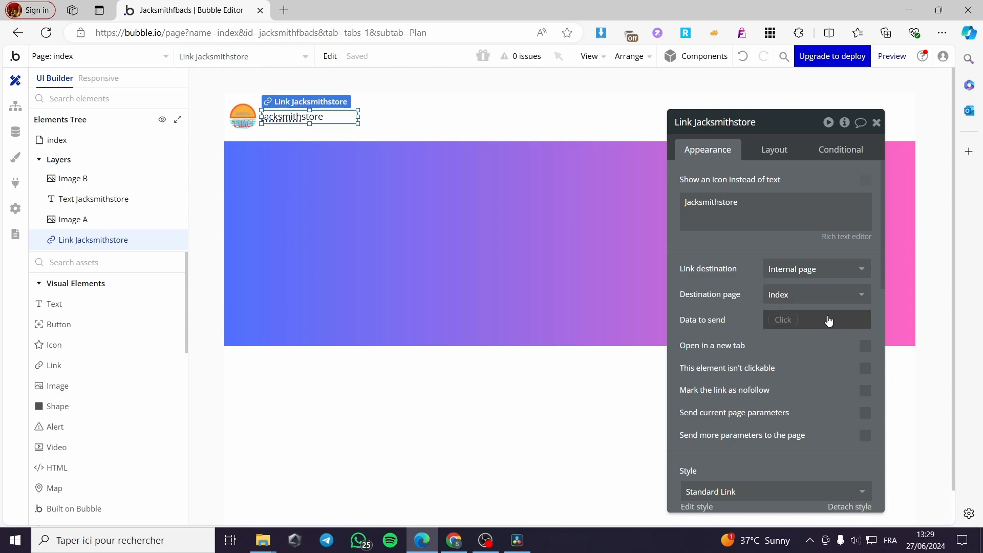
click(801, 330)
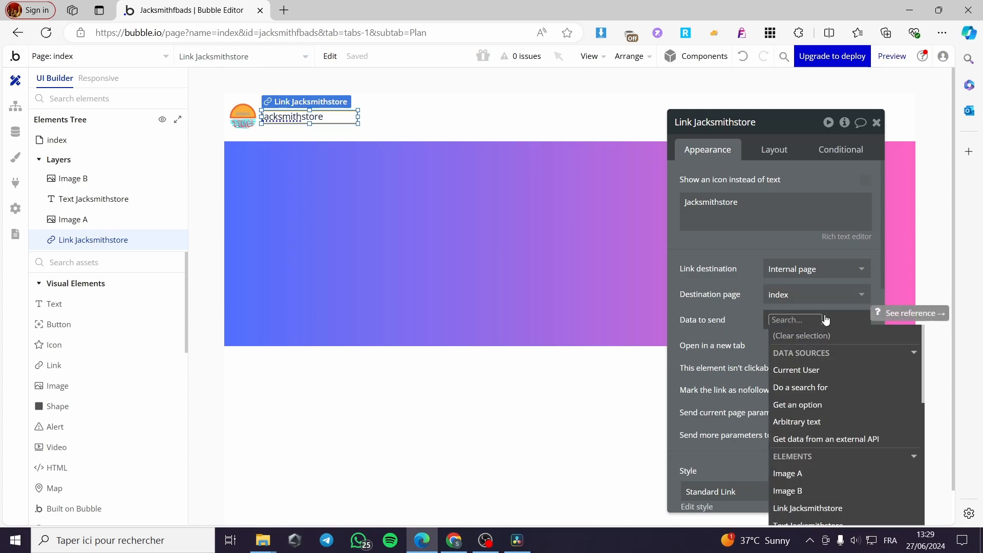
click(847, 318)
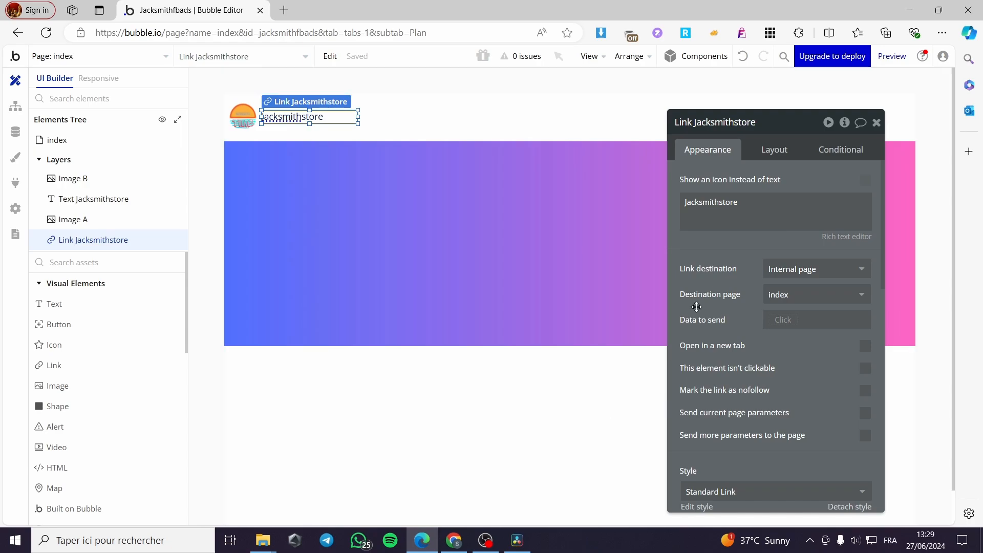
click(877, 123)
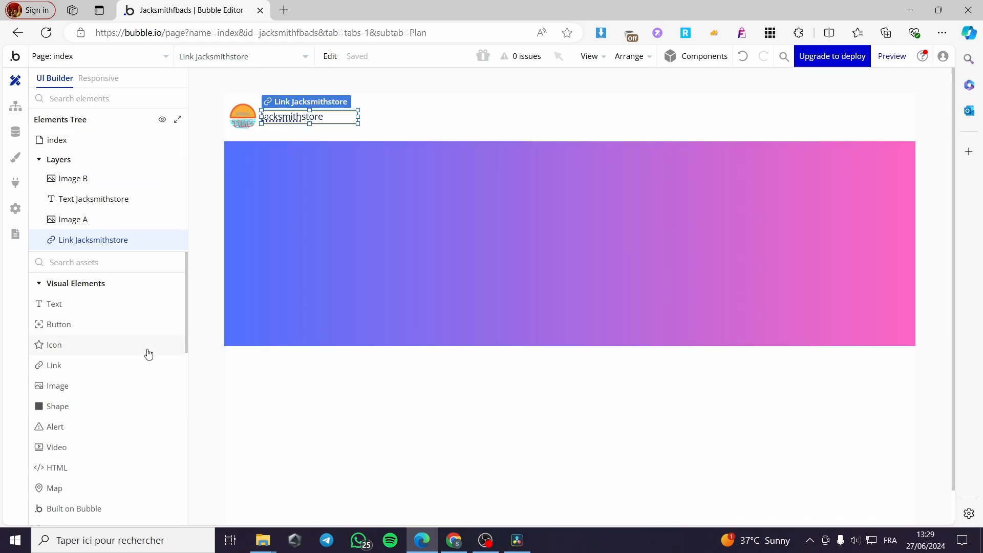
Step: Add a Button element below the gradient banner and label it Shop Now
click(123, 330)
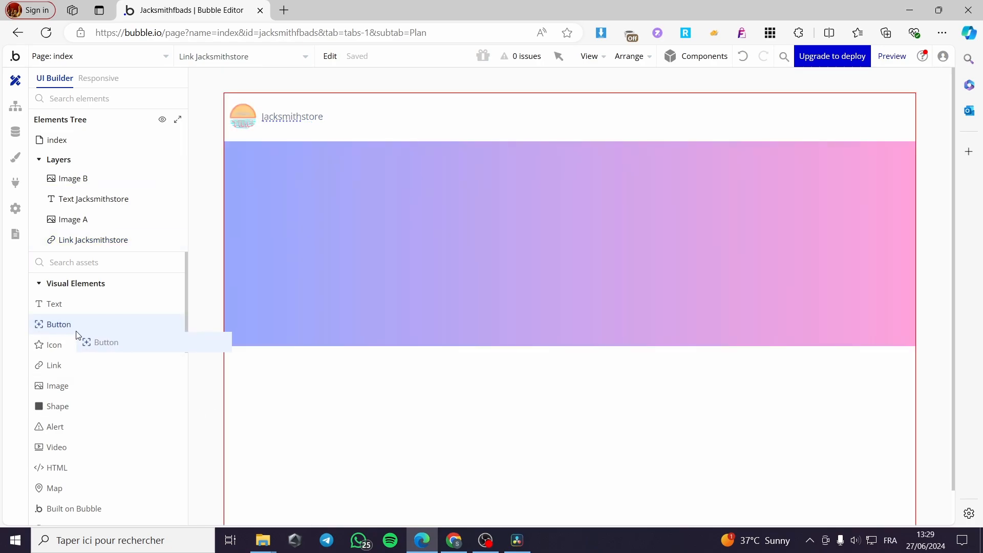
click(419, 400)
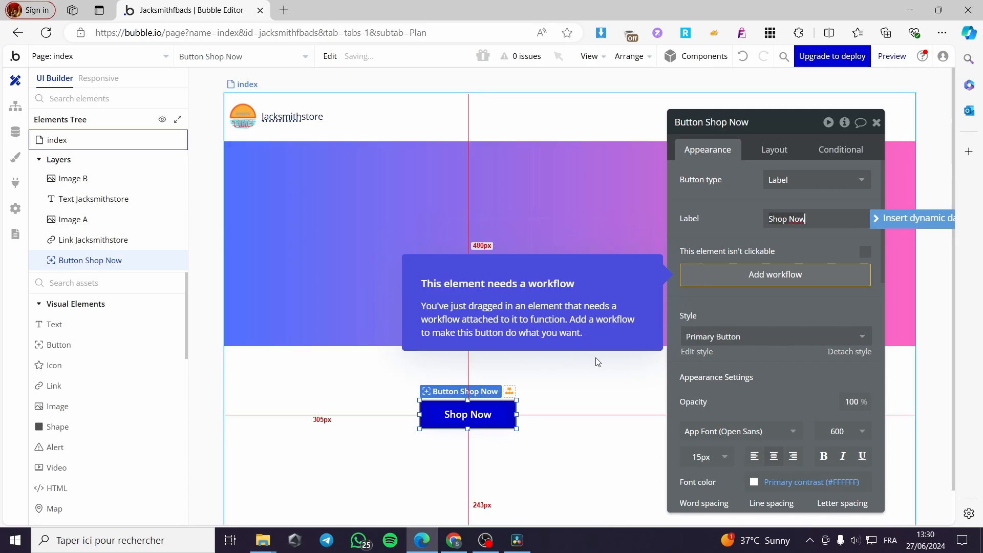
click(531, 397)
click(495, 412)
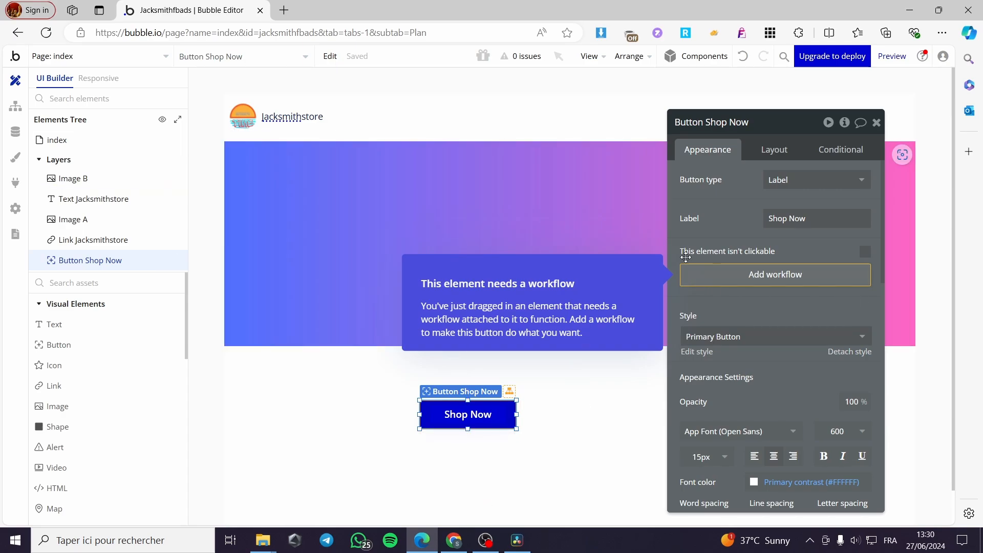
Step: Create a click workflow for the Shop Now button, check the other available event types, and return to the page design
click(775, 275)
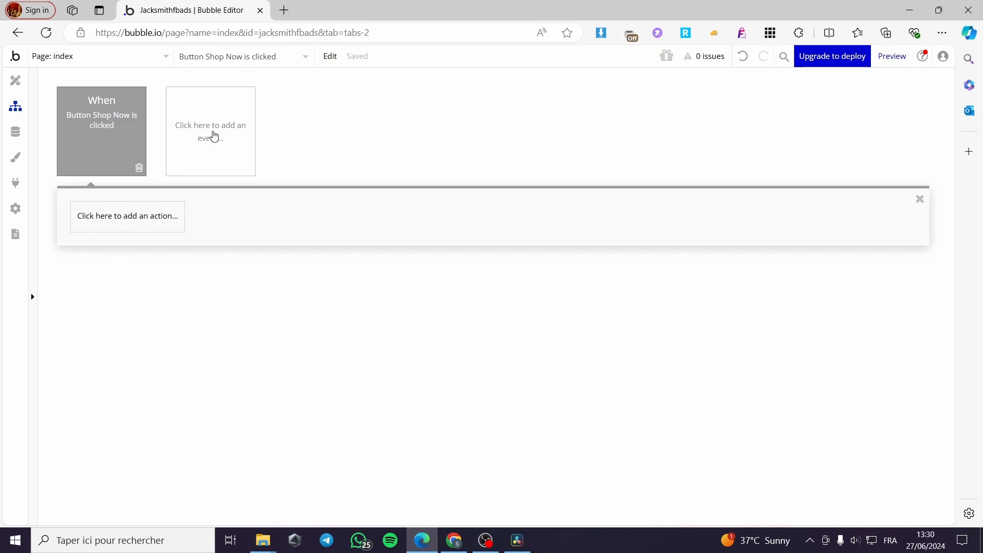
click(231, 142)
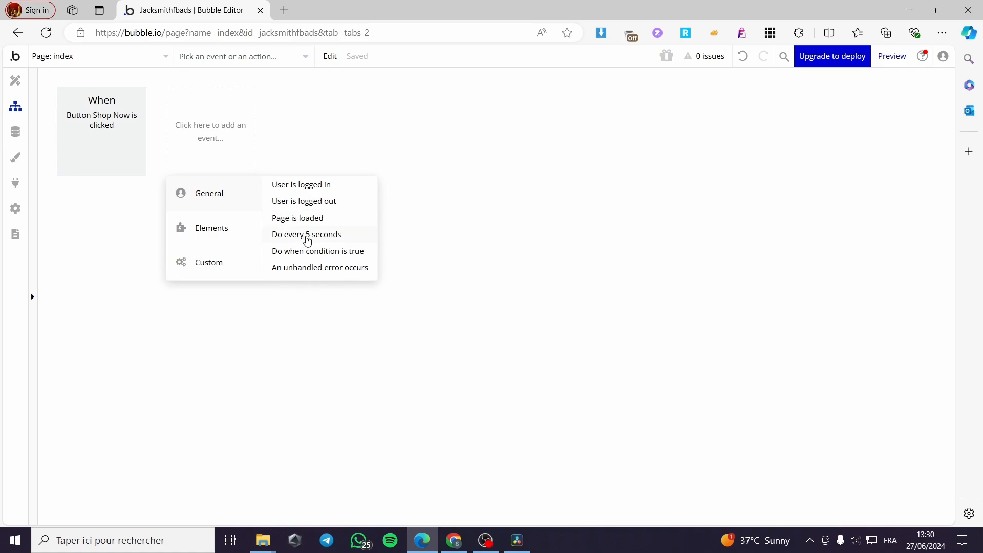
mouse_move(214, 229)
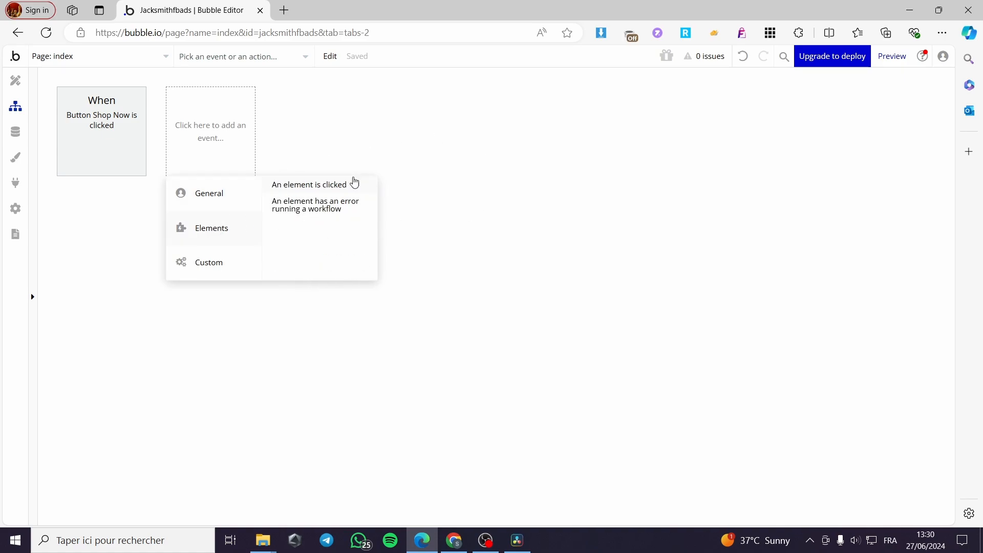
click(746, 146)
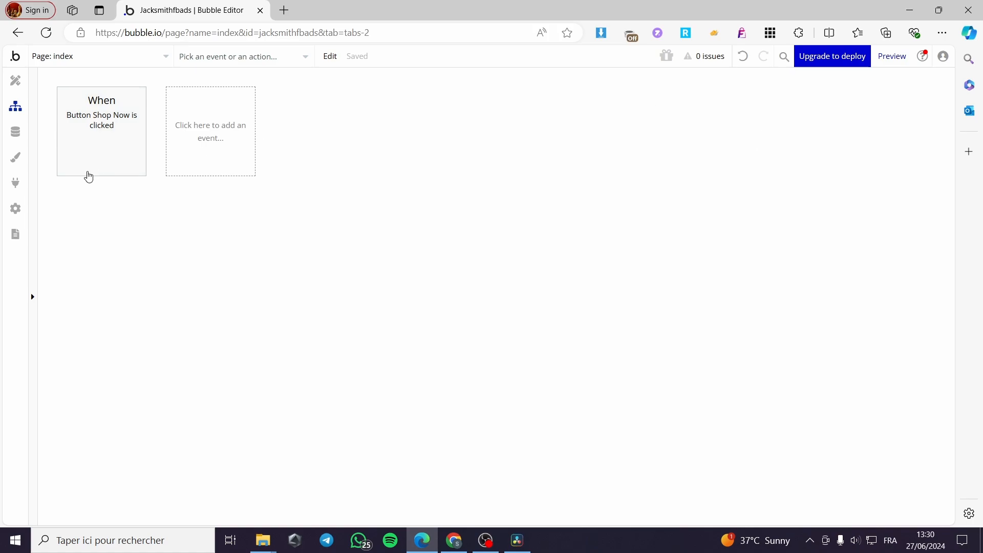
click(16, 80)
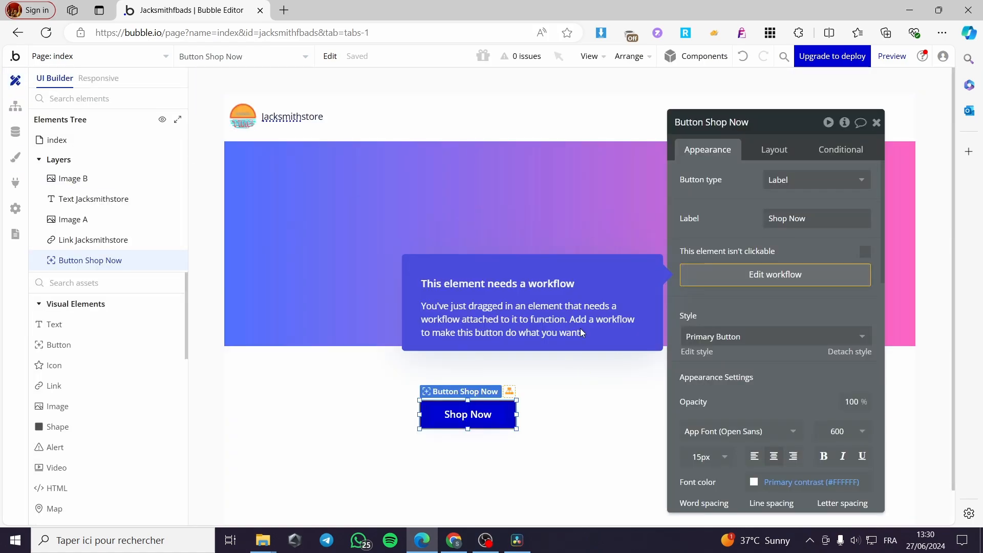
Step: Move the Shop Now button lower on the page, about 117 px from its left edge and 35 px above its bottom edge
drag(501, 416, 391, 485)
click(876, 123)
scroll(394, 451, down, 2)
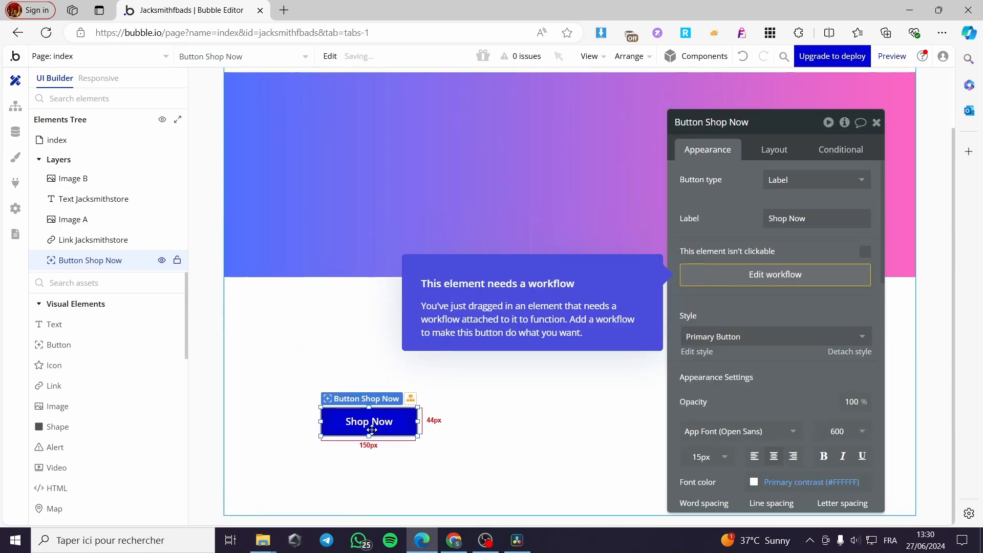
drag(372, 430, 351, 488)
click(876, 122)
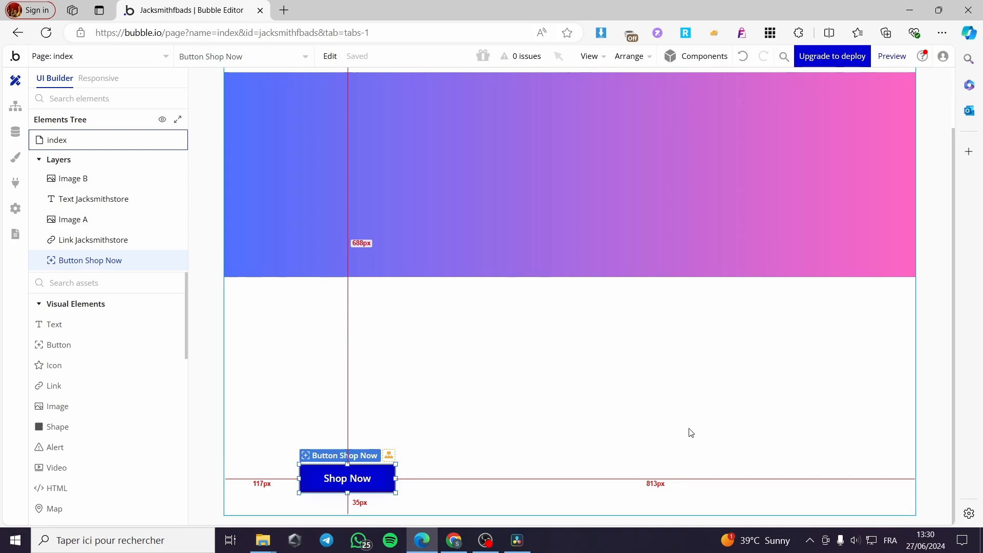
Step: Review the index page's appearance settings, from the page title down to the SEO and HTML header options
double_click(814, 506)
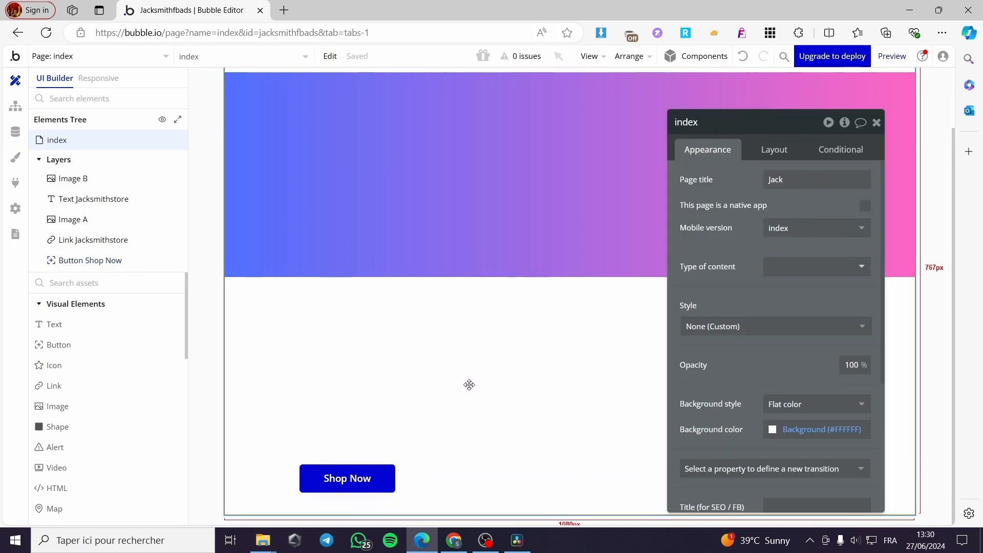
click(51, 142)
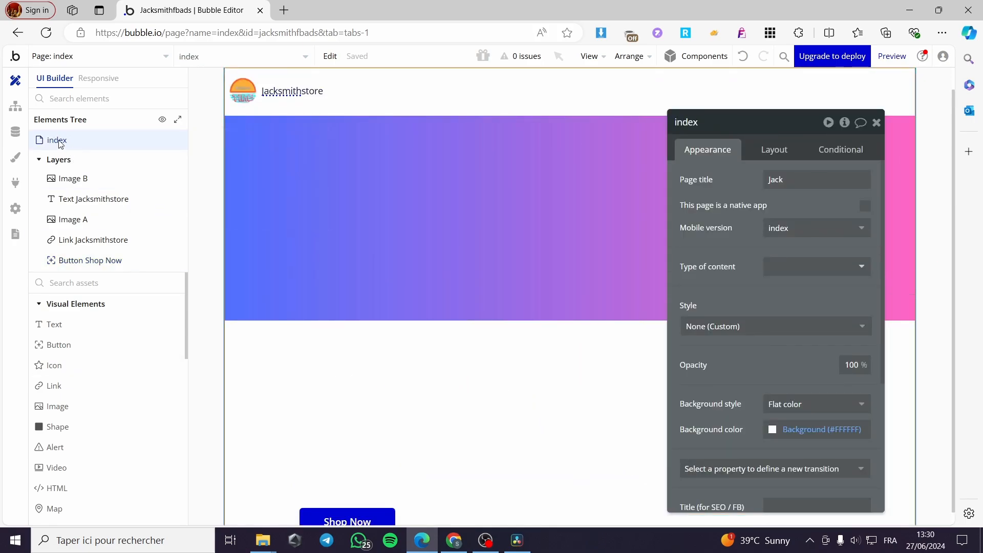
scroll(783, 402, down, 4)
scroll(800, 386, up, 3)
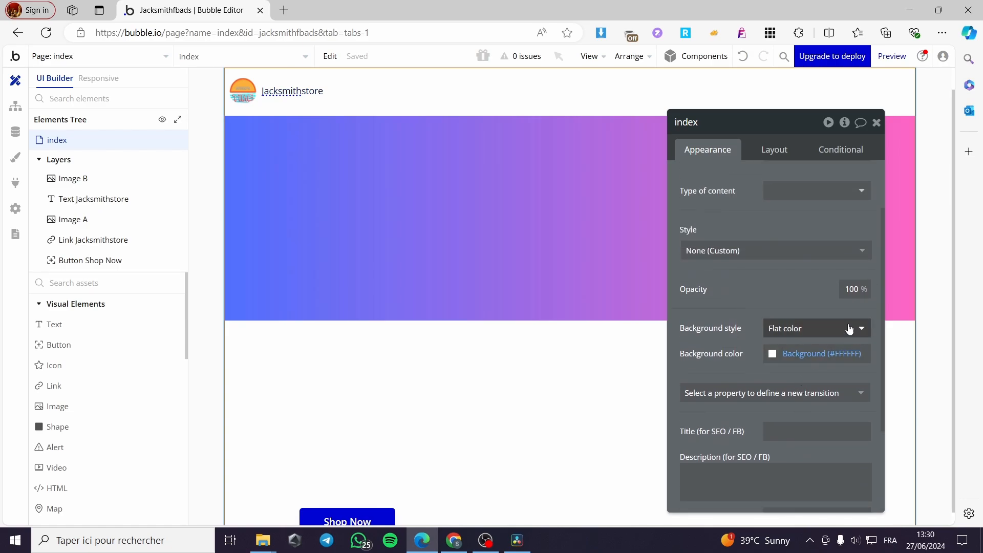
scroll(840, 334, down, 3)
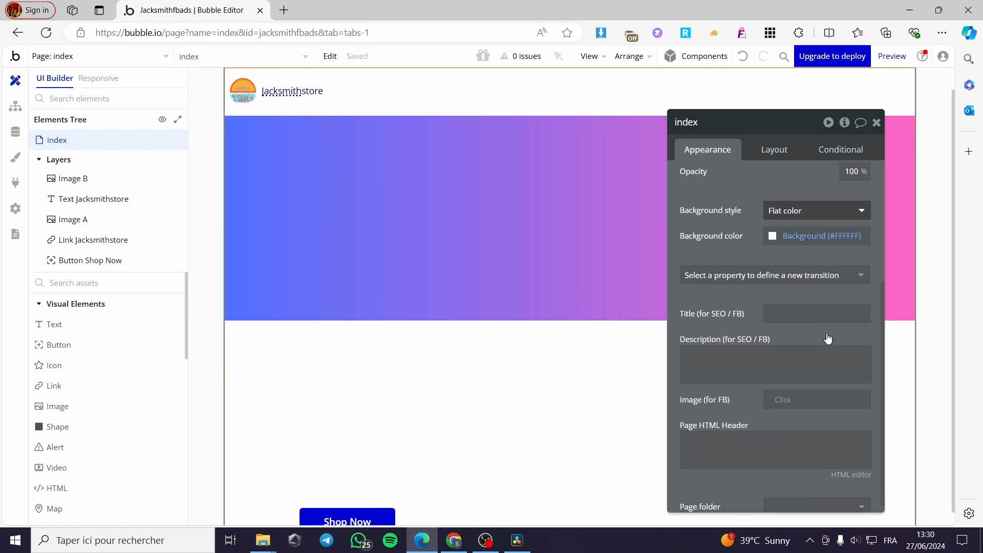
click(876, 123)
Step: Shorten the gradient banner to a narrow strip below the logo by raising its lower edge
double_click(461, 267)
drag(570, 321, 559, 185)
click(532, 224)
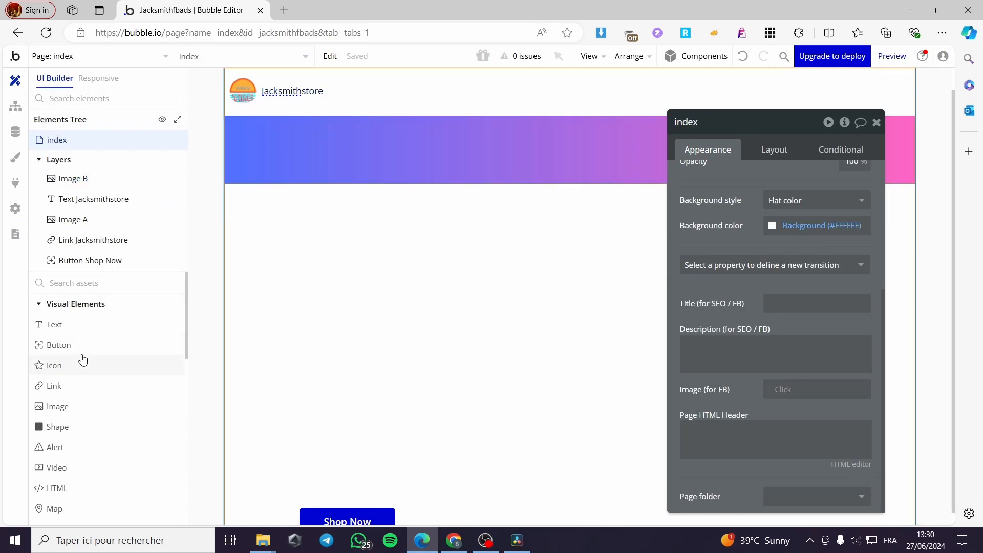
Step: Add two Image elements of 320 by 240 px side by side below the banner
drag(68, 410, 322, 327)
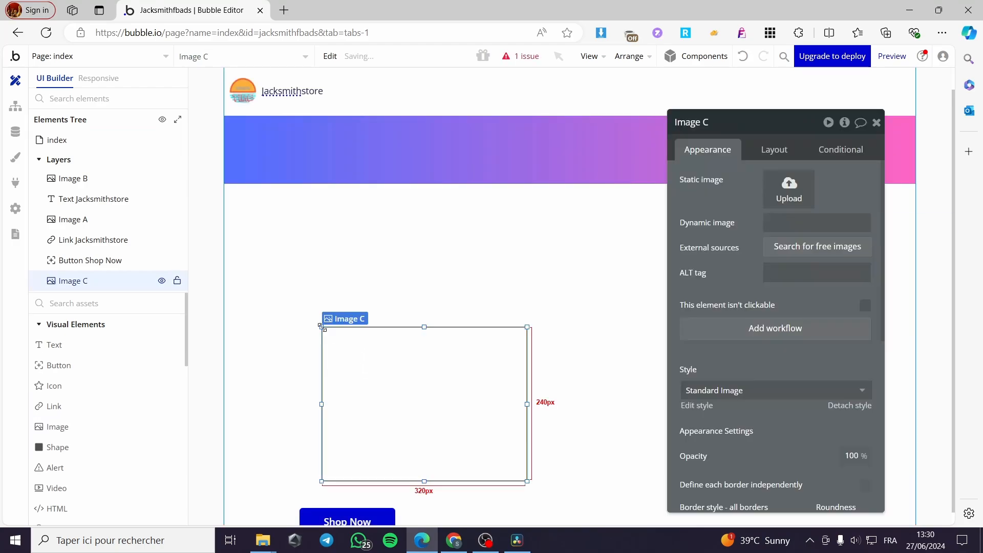
drag(62, 439, 524, 421)
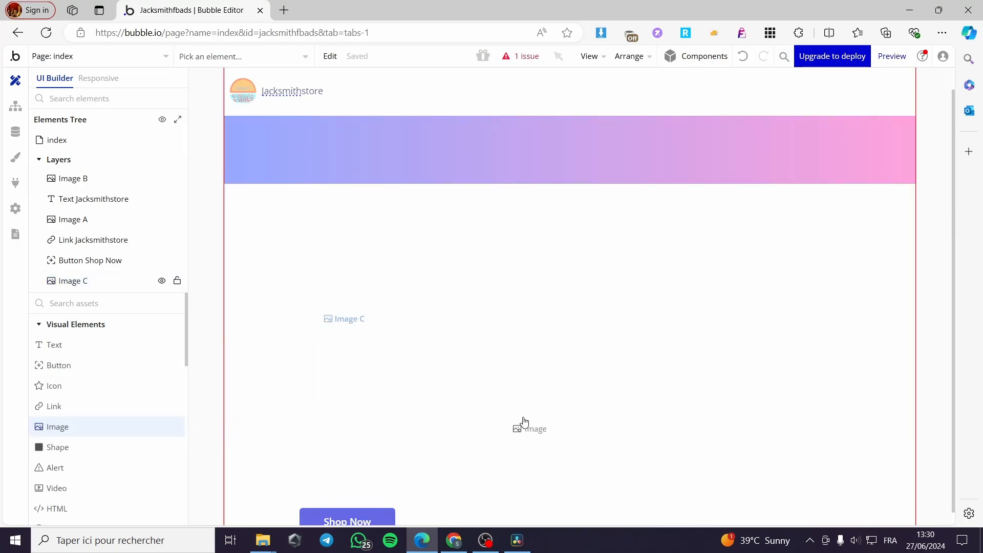
drag(644, 395, 578, 347)
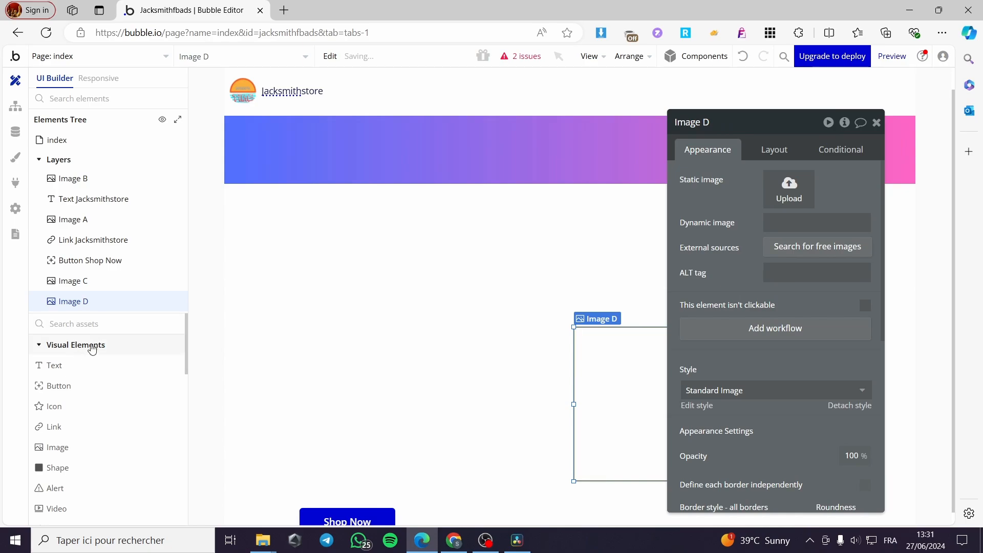
click(876, 122)
Step: Move the first new image element to the page's left edge and shift the second one closer to it
click(451, 392)
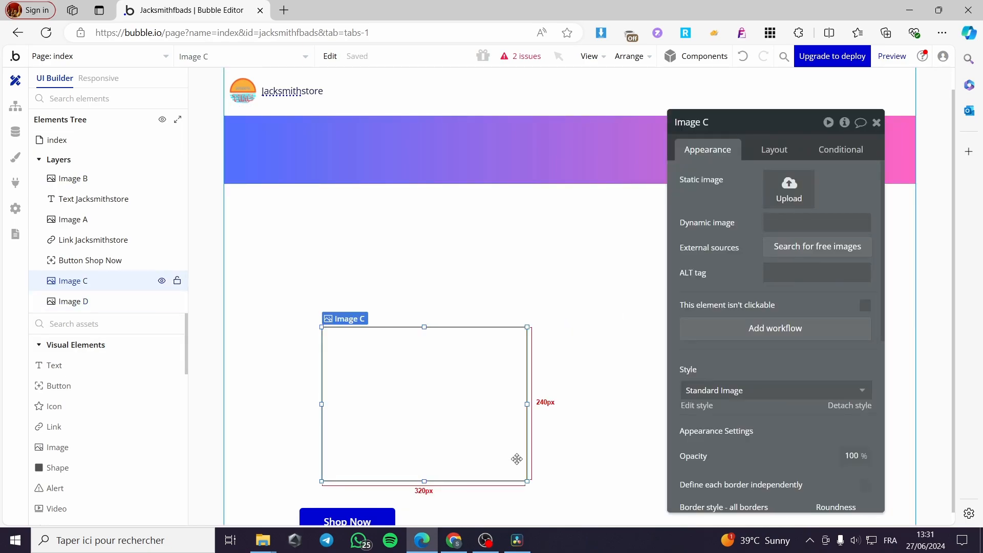
drag(527, 415, 416, 405)
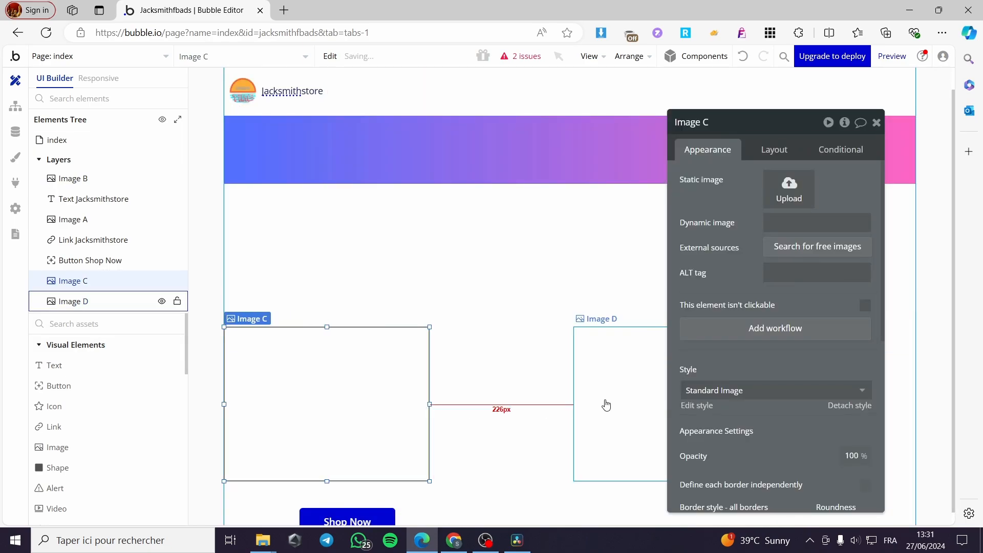
drag(603, 405, 482, 401)
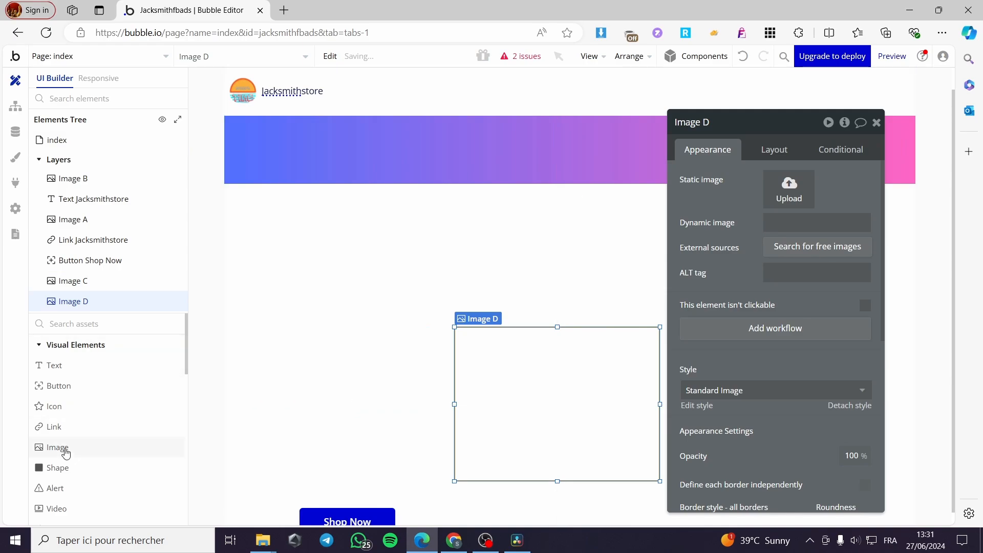
Step: Add a third Image element on the page, to the right of the other two placeholders
drag(75, 450, 823, 430)
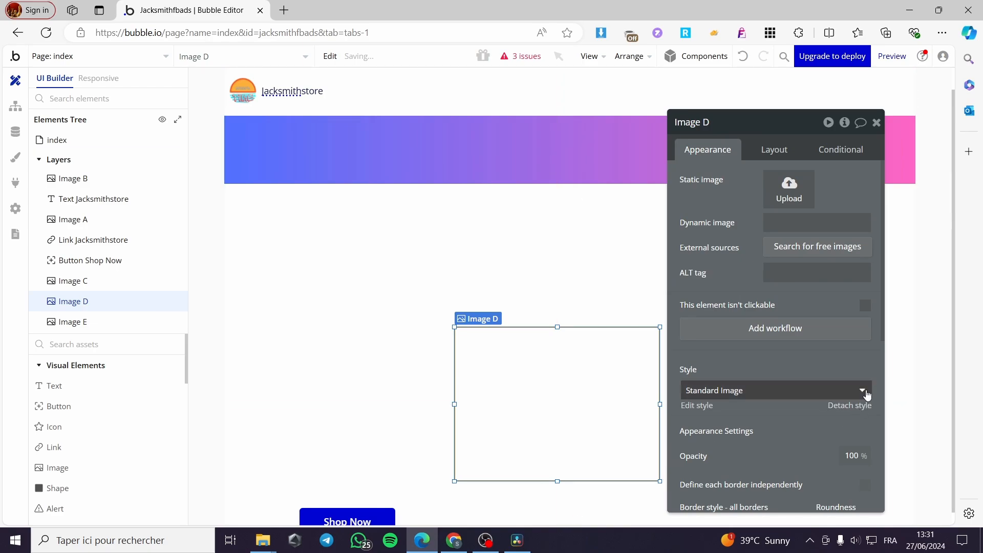
click(910, 353)
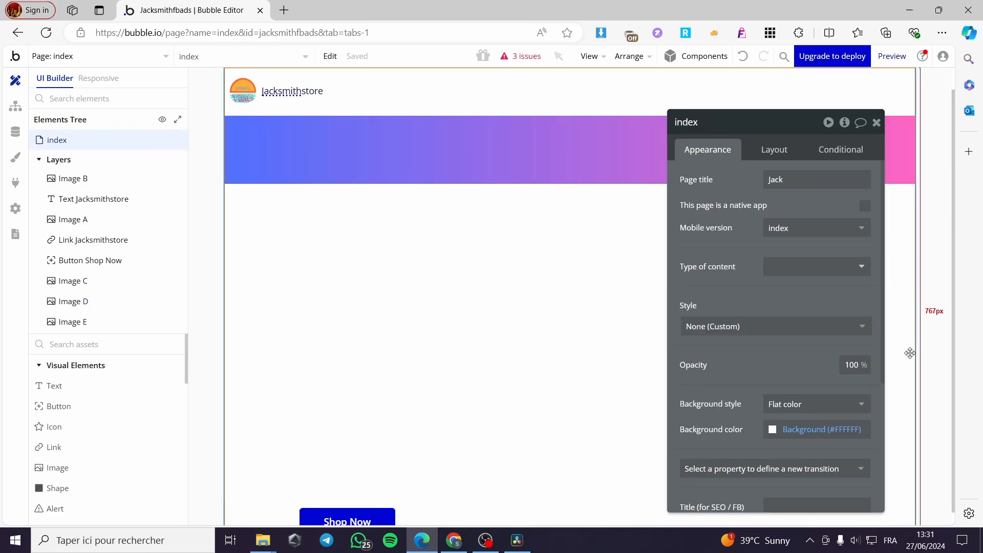
click(876, 126)
double_click(766, 447)
click(877, 123)
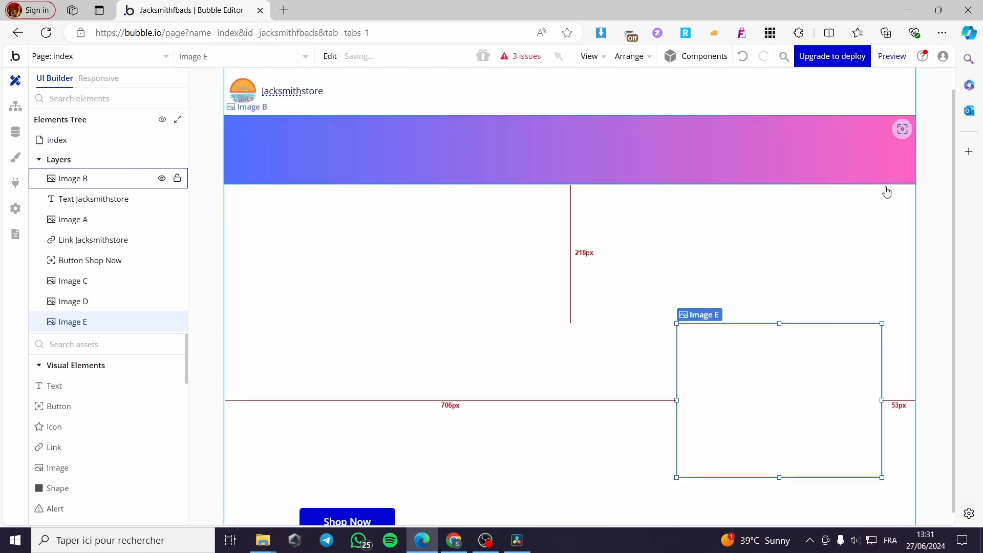
Step: Align the third image placeholder vertically with the other two so that they form one row
double_click(862, 391)
drag(862, 390, 858, 369)
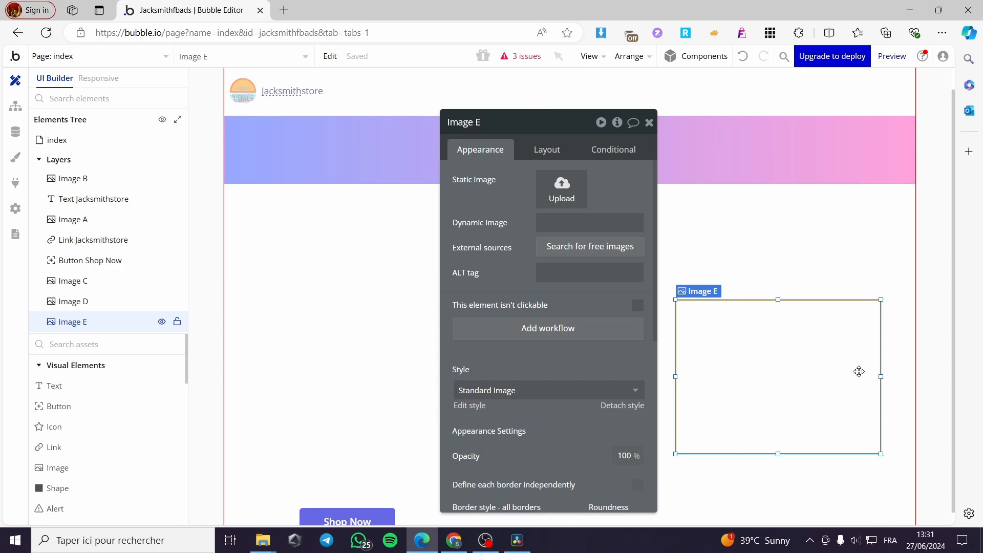
click(665, 150)
double_click(543, 345)
click(649, 123)
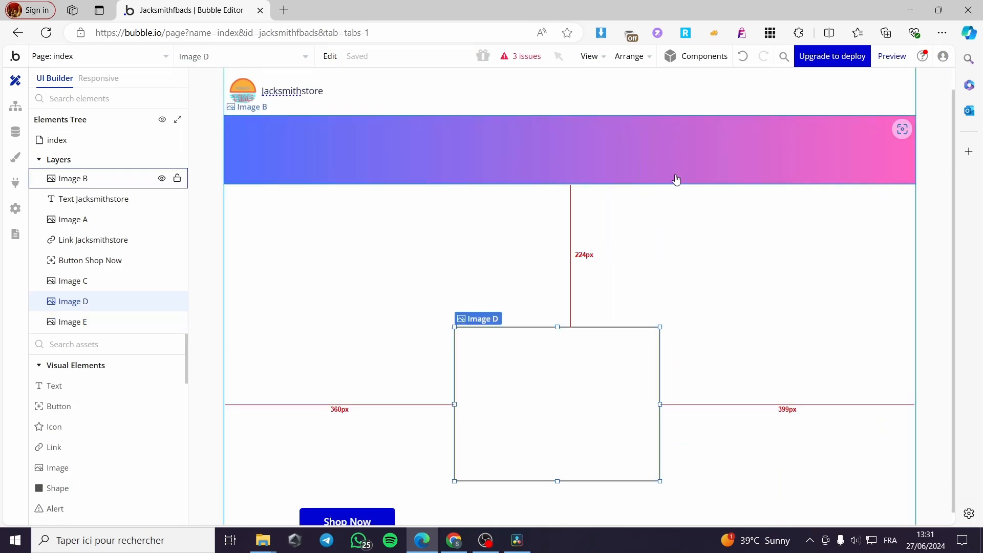
double_click(838, 377)
drag(838, 378, 842, 415)
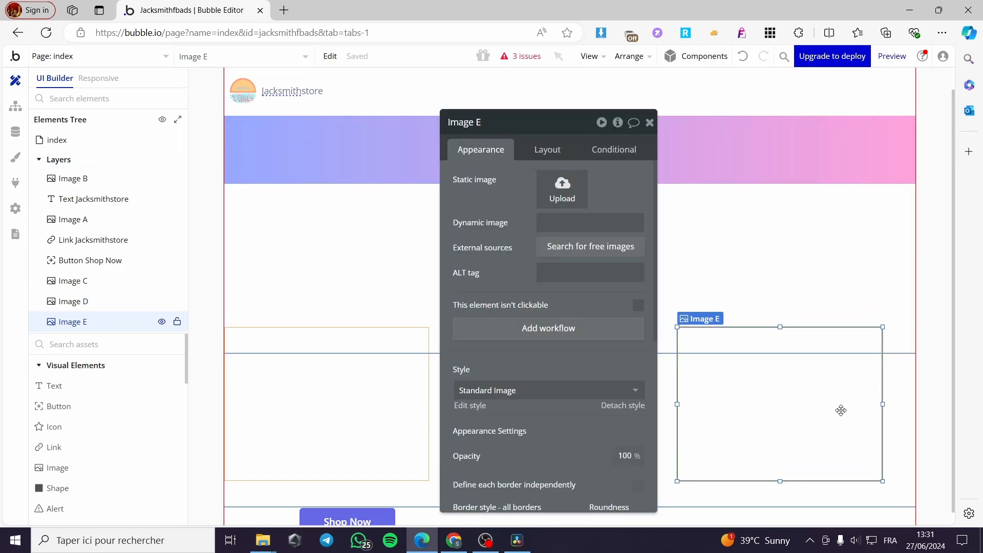
click(876, 277)
Step: Upload the nail photo 71KKEsaEm2L._SX466_ from the Downloads folder into the left image placeholder
click(318, 390)
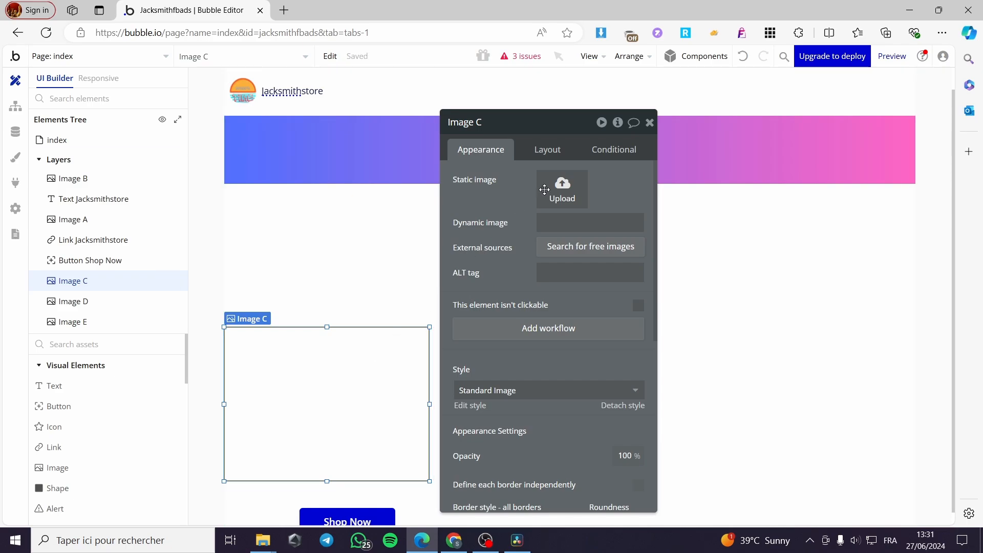
click(561, 190)
scroll(496, 261, down, 2)
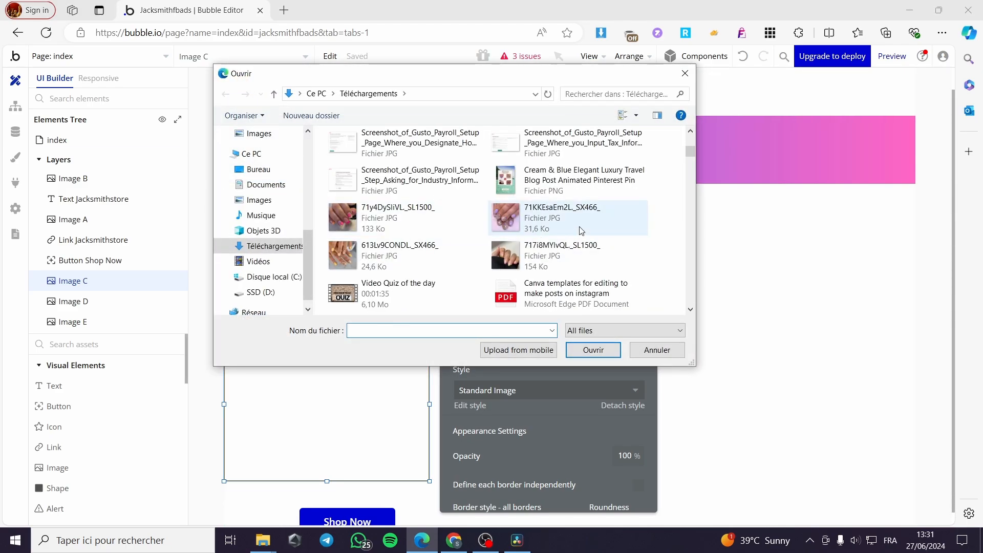
double_click(558, 217)
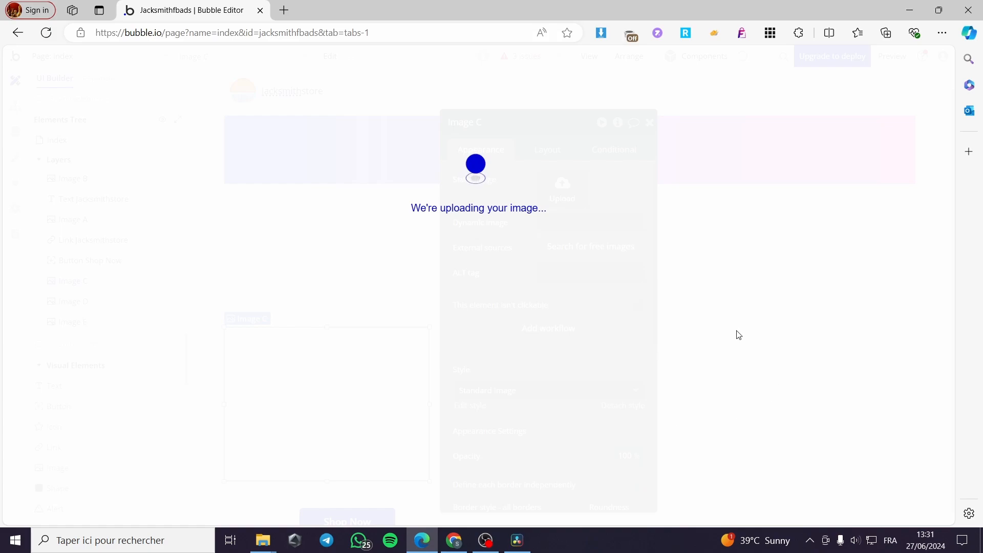
click(650, 122)
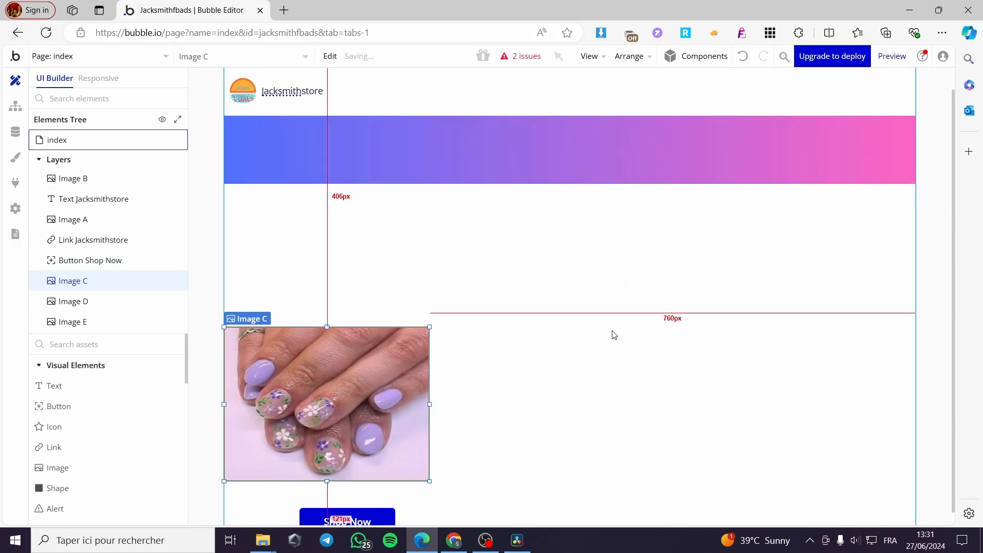
Step: Upload the bottle photo 61NFkX7td8L._SL1500_.jpg from the Downloads folder into the middle image placeholder
double_click(614, 335)
click(563, 197)
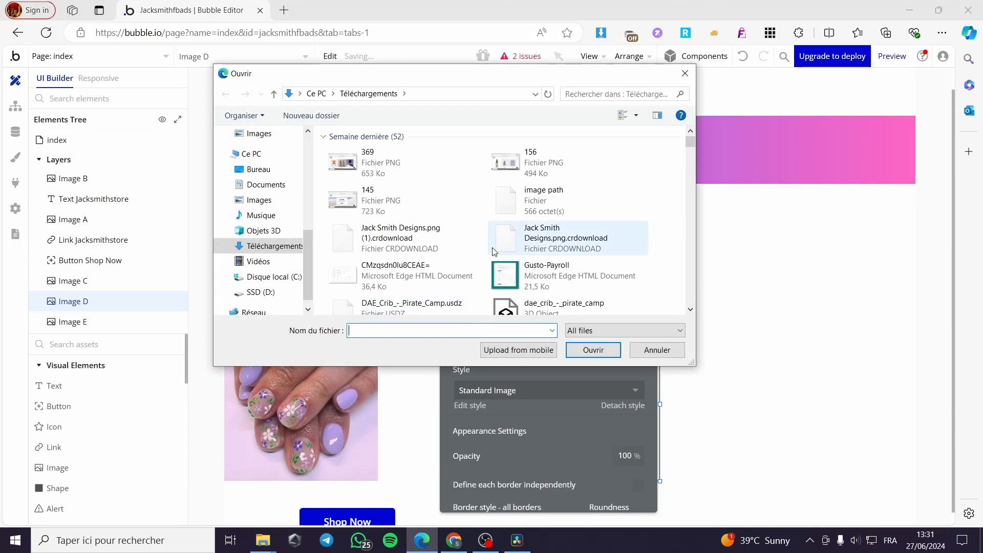
scroll(586, 257, down, 10)
scroll(587, 258, up, 5)
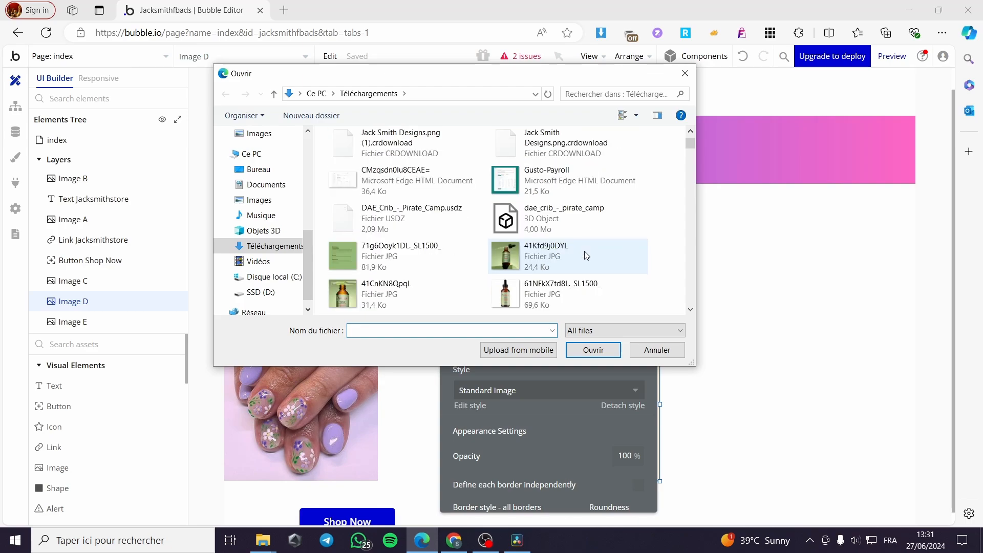
click(385, 295)
click(581, 349)
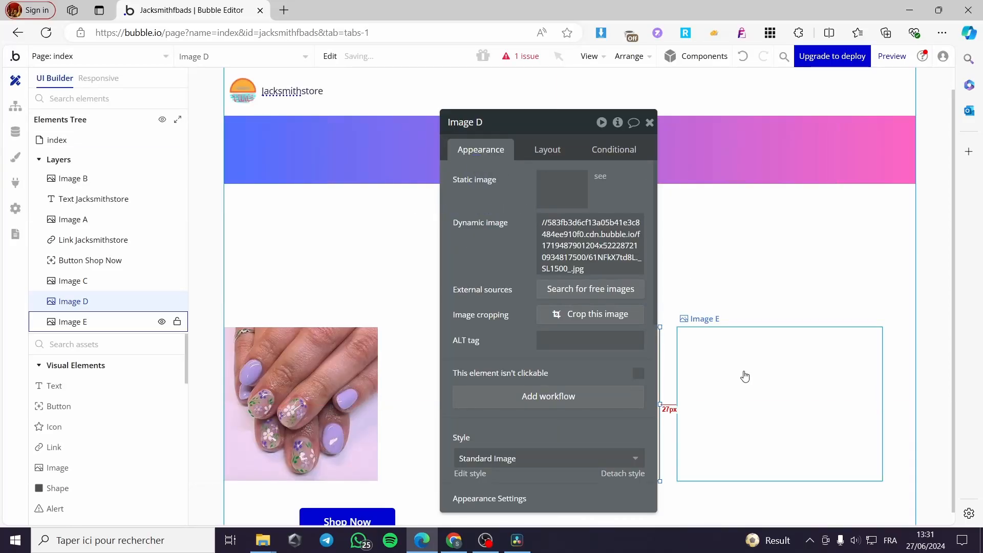
click(650, 122)
Step: Upload the nail photo 613Lv9CONDL._SX466_ from the Downloads folder into the right image placeholder
scroll(630, 338, down, 1)
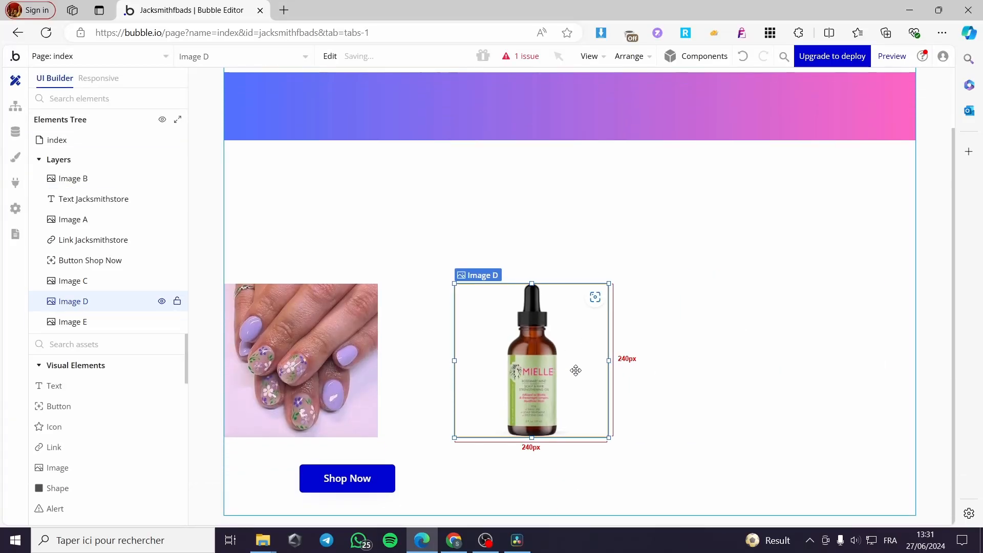
double_click(771, 358)
click(562, 191)
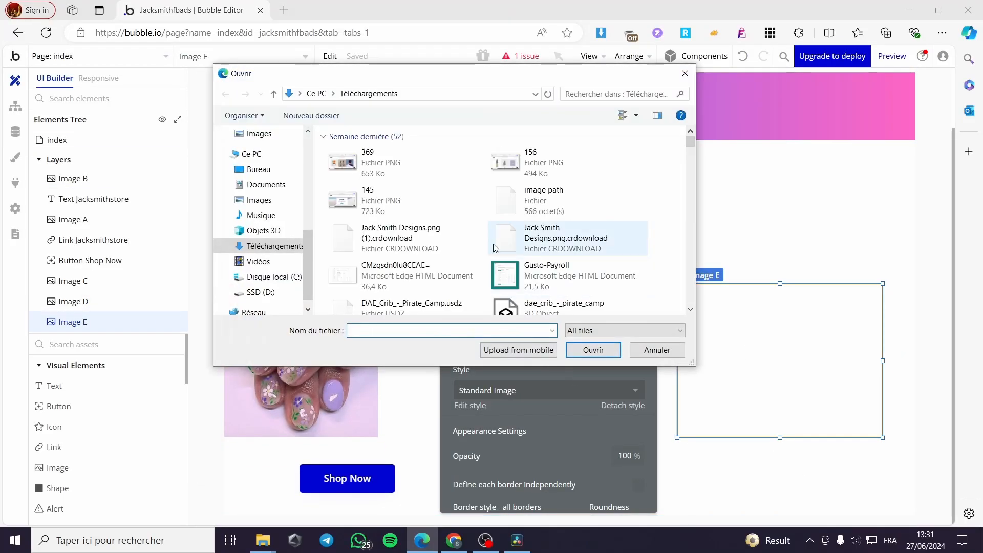
scroll(409, 195, down, 5)
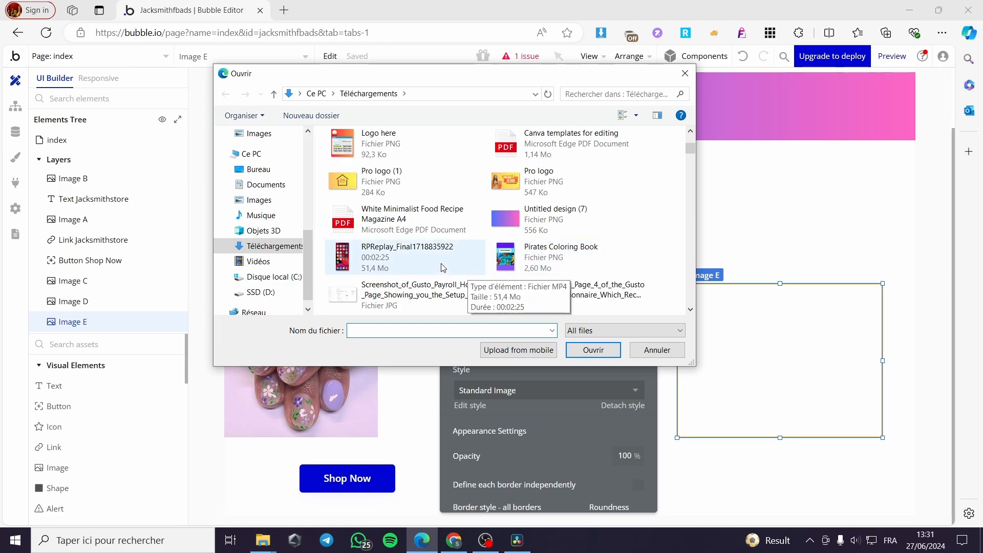
scroll(444, 268, up, 2)
scroll(512, 235, down, 2)
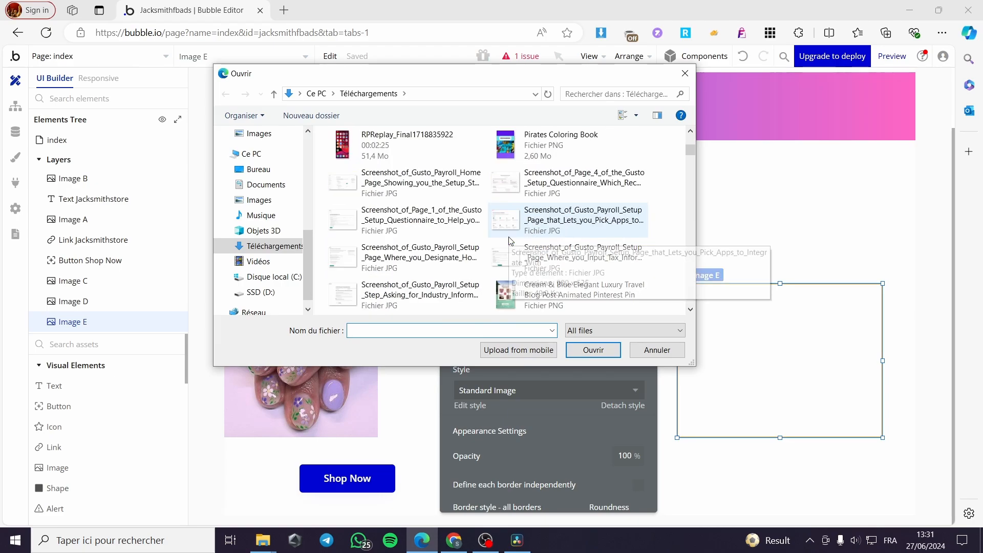
scroll(529, 244, up, 2)
scroll(533, 240, down, 2)
scroll(543, 238, up, 3)
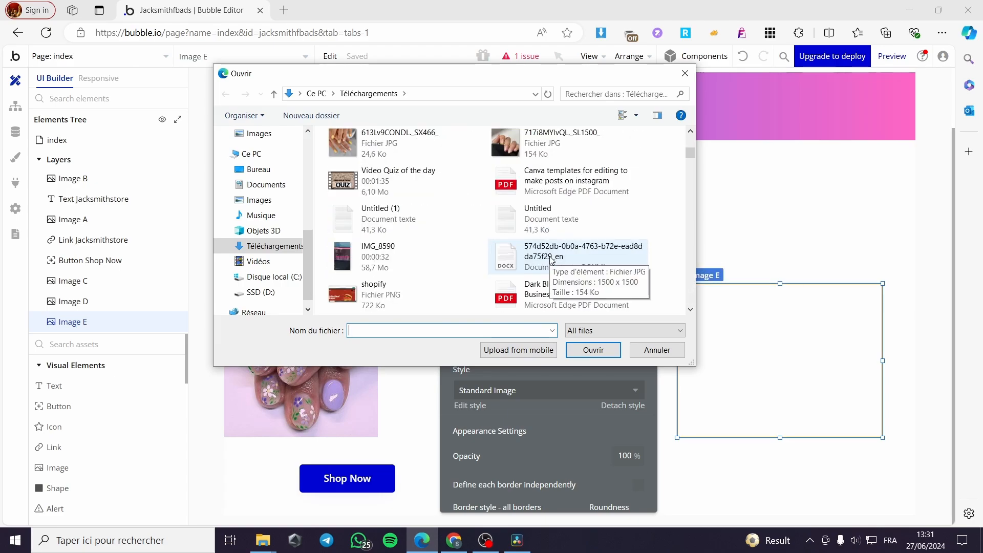
double_click(367, 154)
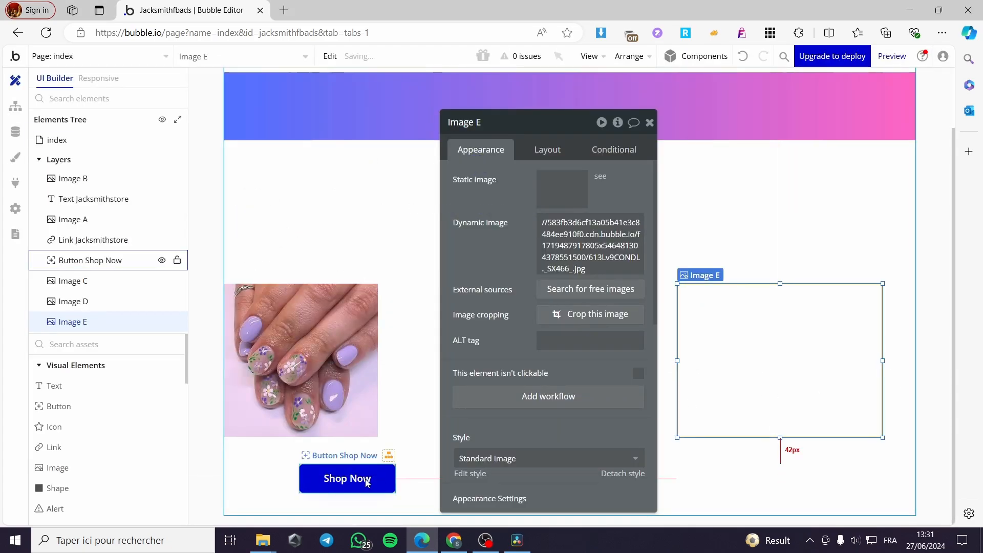
click(649, 122)
Step: Move the Shop Now button left so that it sits beneath the left nail photo
double_click(336, 469)
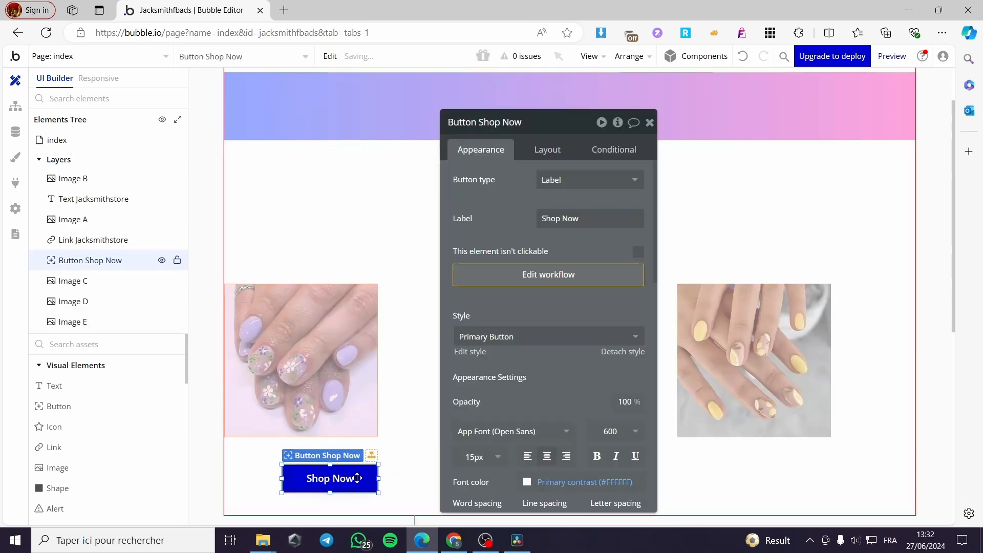
drag(498, 122, 125, 111)
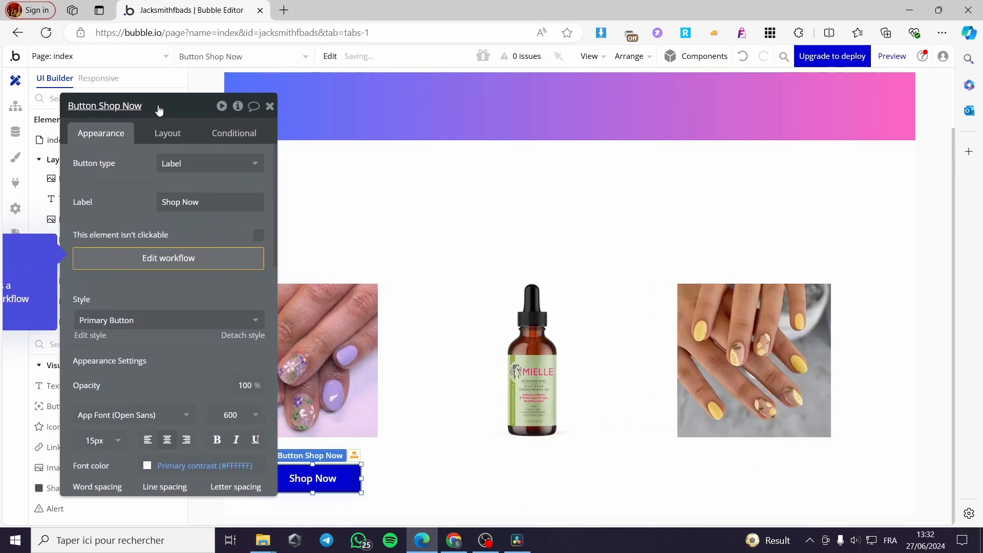
click(268, 111)
Step: Try to duplicate the Shop Now button below the bottle image by copying and pasting it
right_click(318, 478)
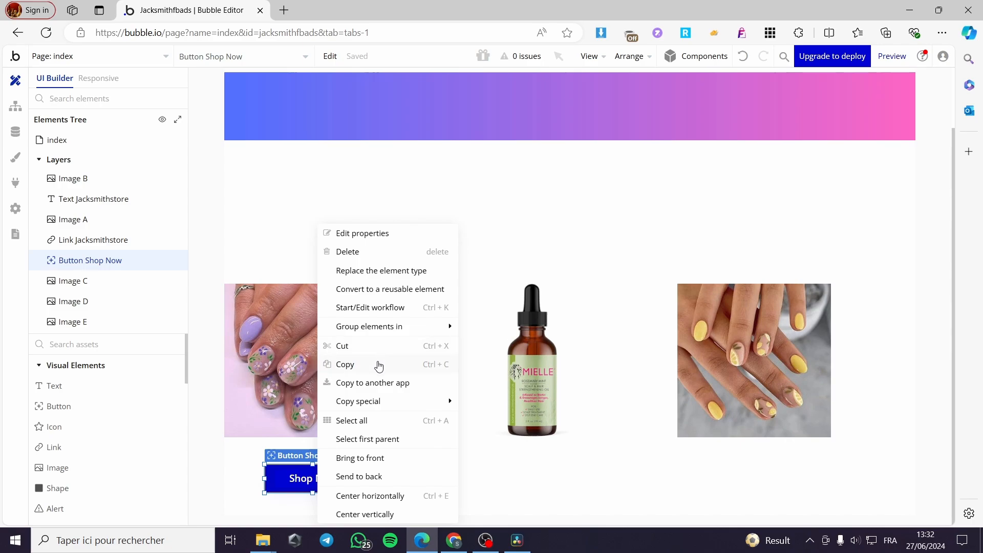
click(378, 365)
double_click(549, 479)
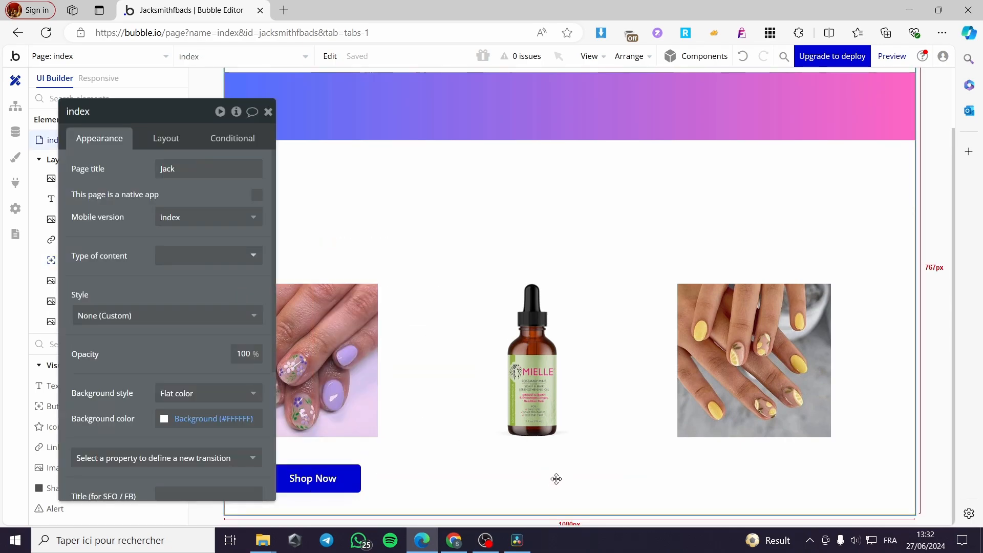
right_click(552, 477)
click(584, 438)
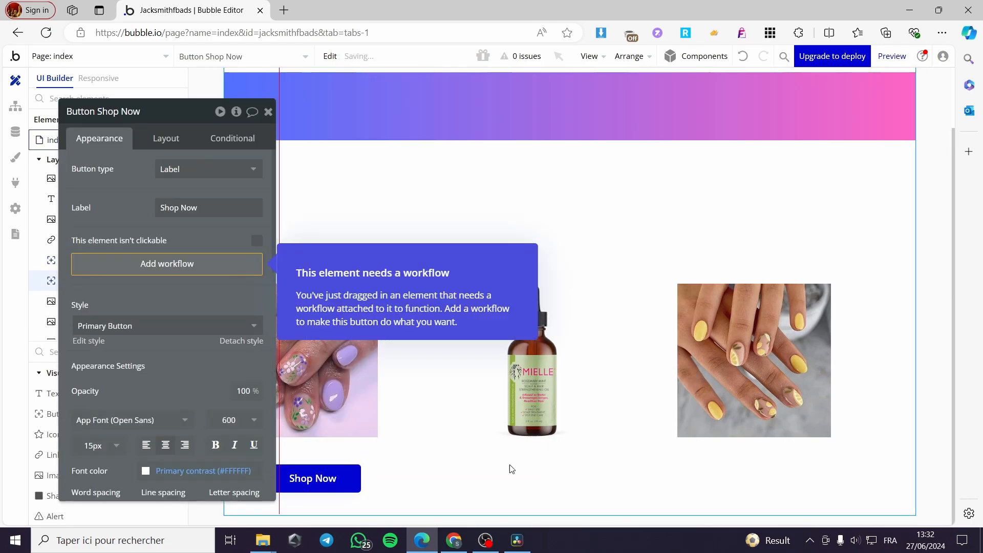
Step: Nudge the Shop Now button slightly up and left, and add a new Button element below the bottle image
mouse_move(328, 482)
mouse_down()
mouse_move(383, 479)
mouse_move(320, 479)
mouse_up()
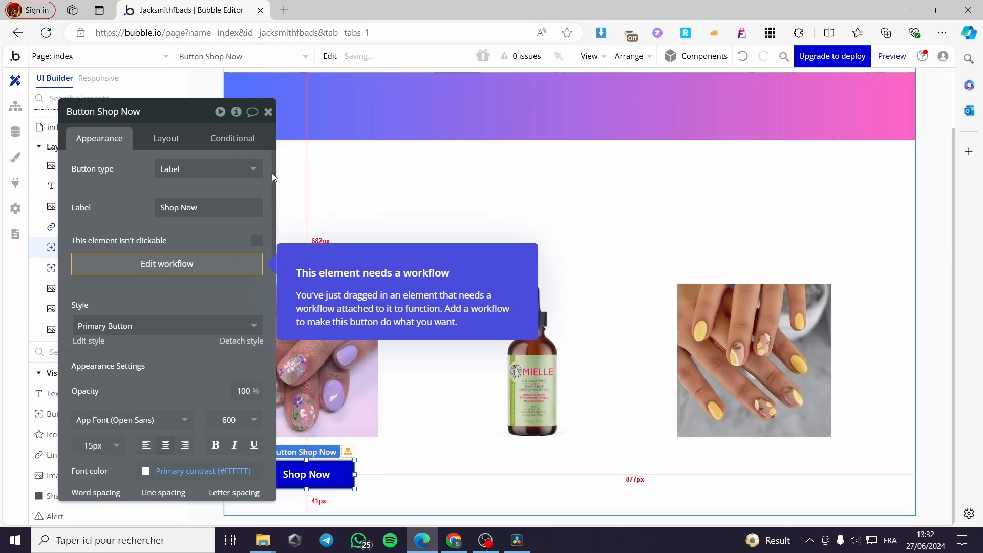
click(269, 113)
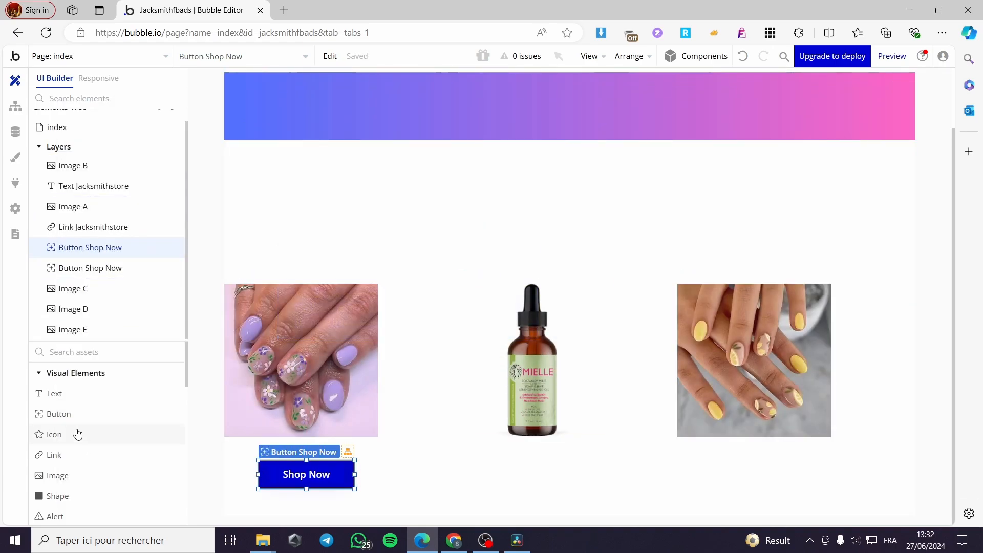
drag(66, 417, 530, 463)
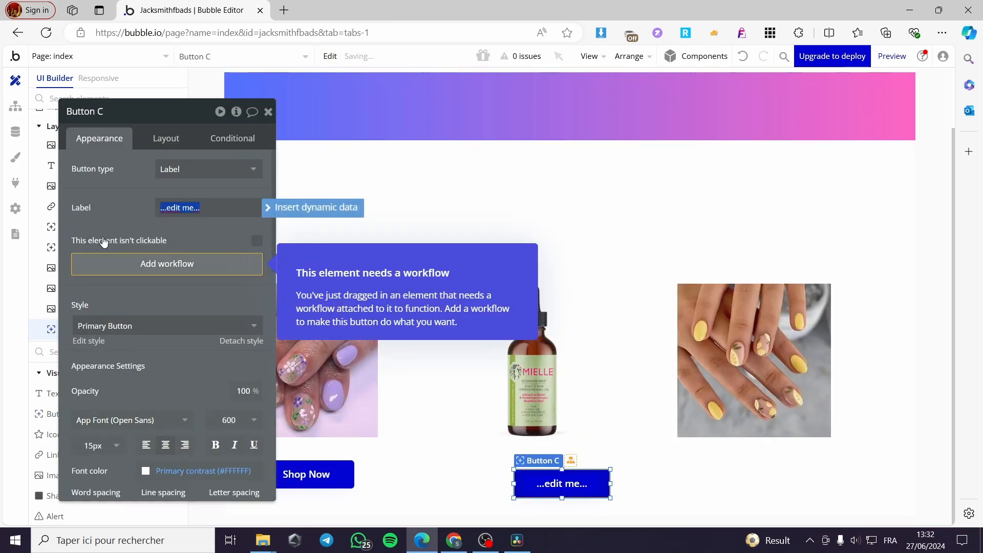
click(265, 112)
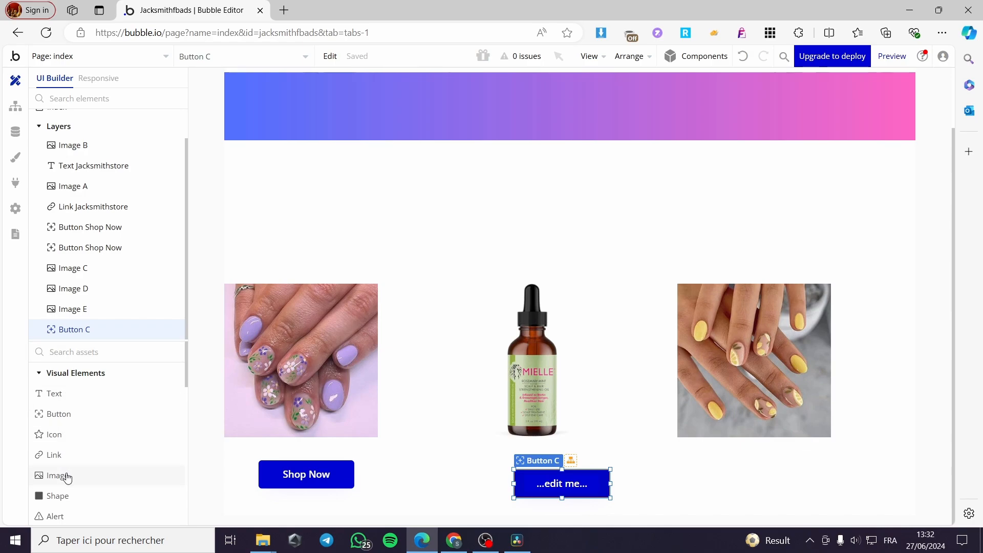
Step: Add another Button element below the right nail photo and line up the two new buttons beneath their images
scroll(61, 496, down, 2)
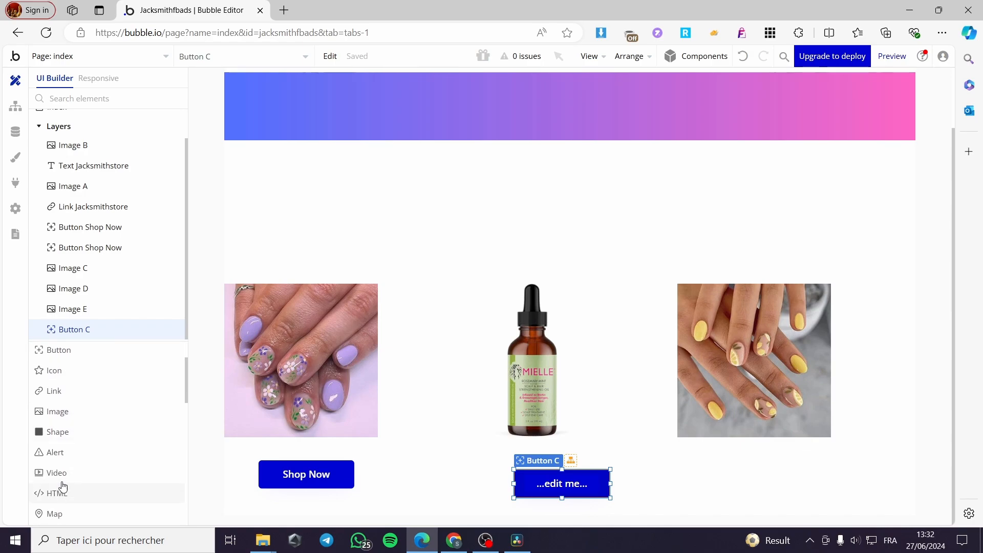
scroll(64, 481, up, 2)
drag(53, 419, 719, 469)
drag(789, 479, 786, 479)
drag(559, 486, 557, 481)
Step: Label the button below the bottle Buy NOW and the button below the right nail photo Shop NOW
click(213, 205)
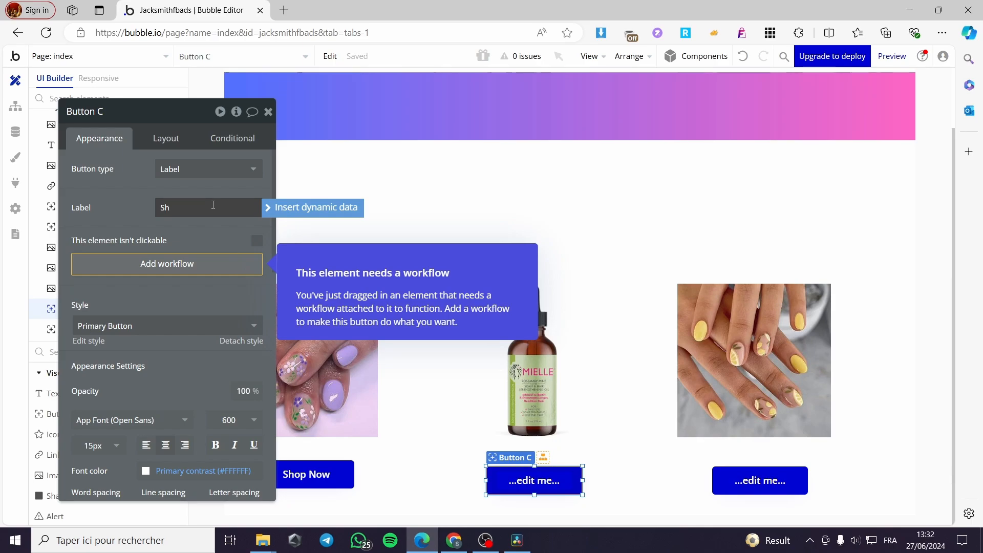
text(Bu)
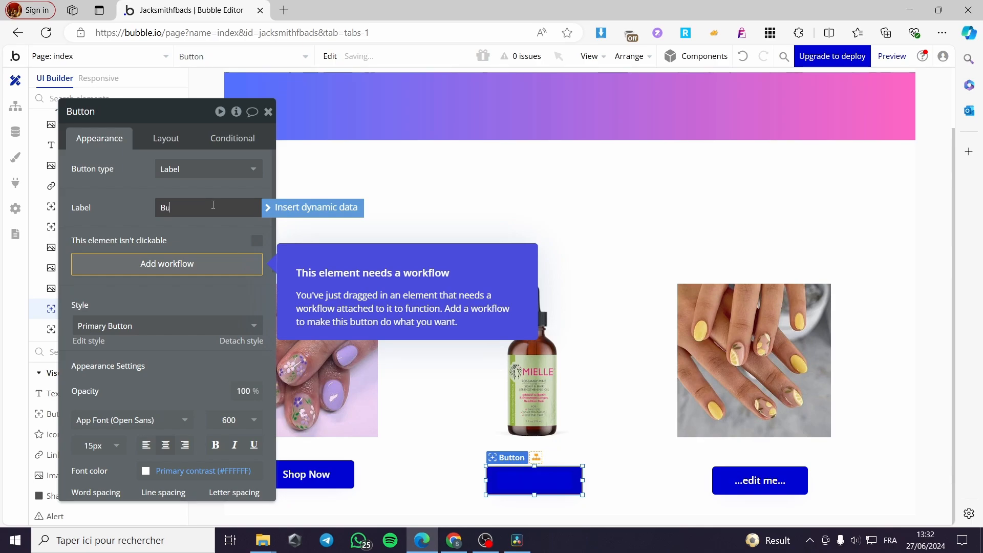
text(y NOW)
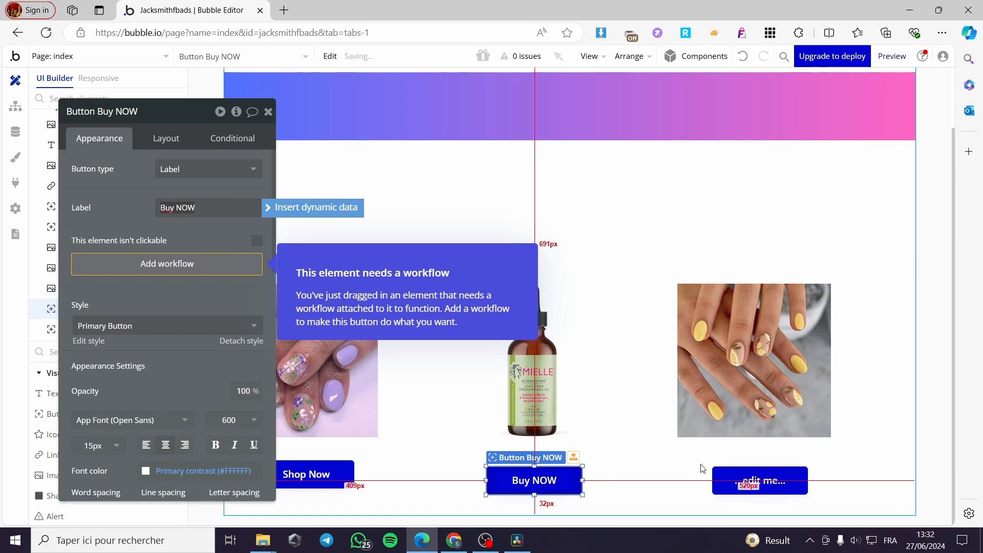
click(765, 480)
click(768, 481)
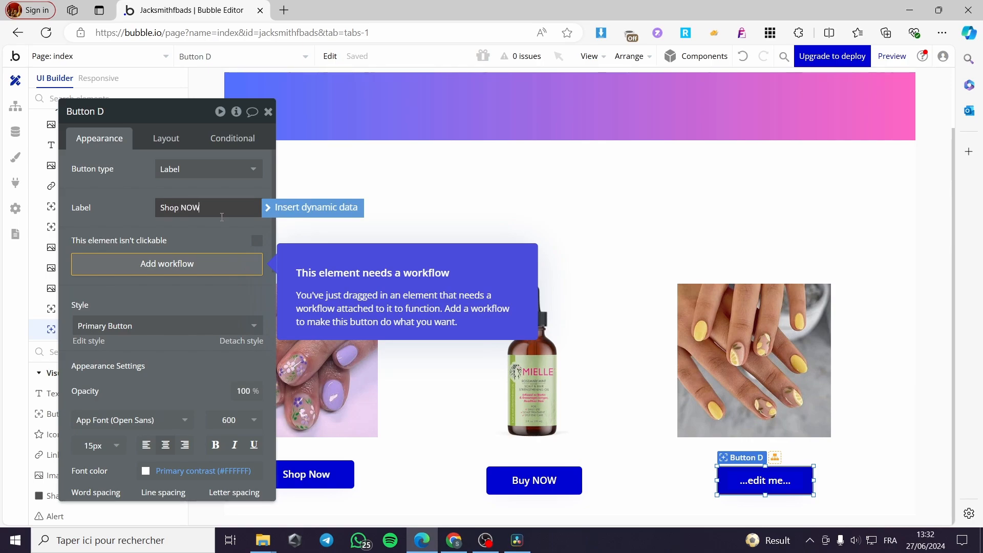
click(268, 111)
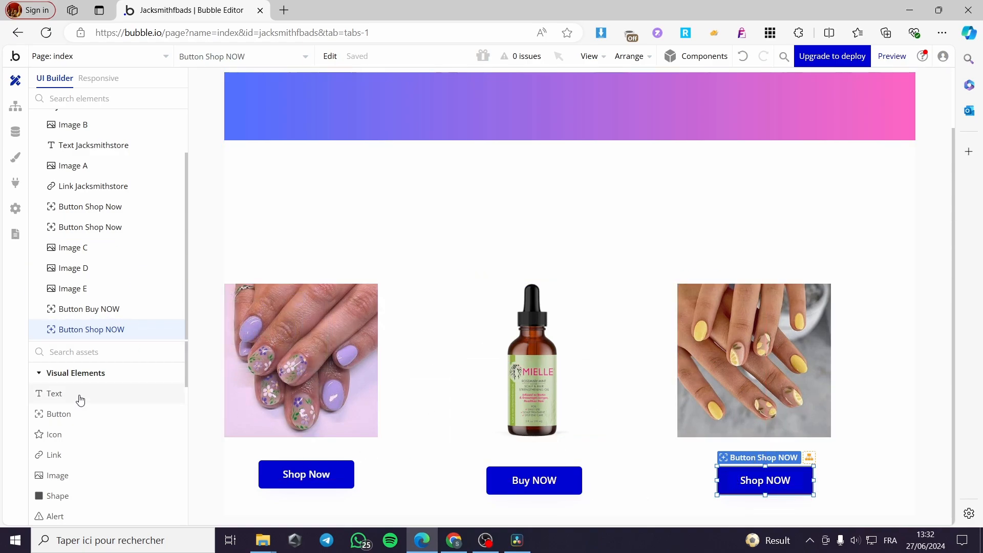
Step: Add the text "Best nails in the market" between the left nail photo and its button, adjusting it so the whole caption fits
drag(80, 400, 294, 445)
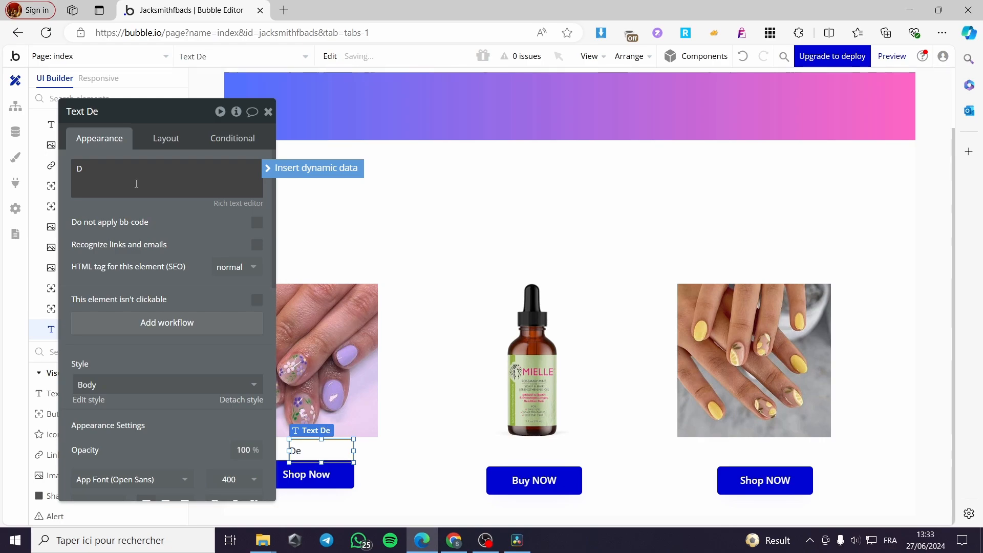
text(Best nails in the market)
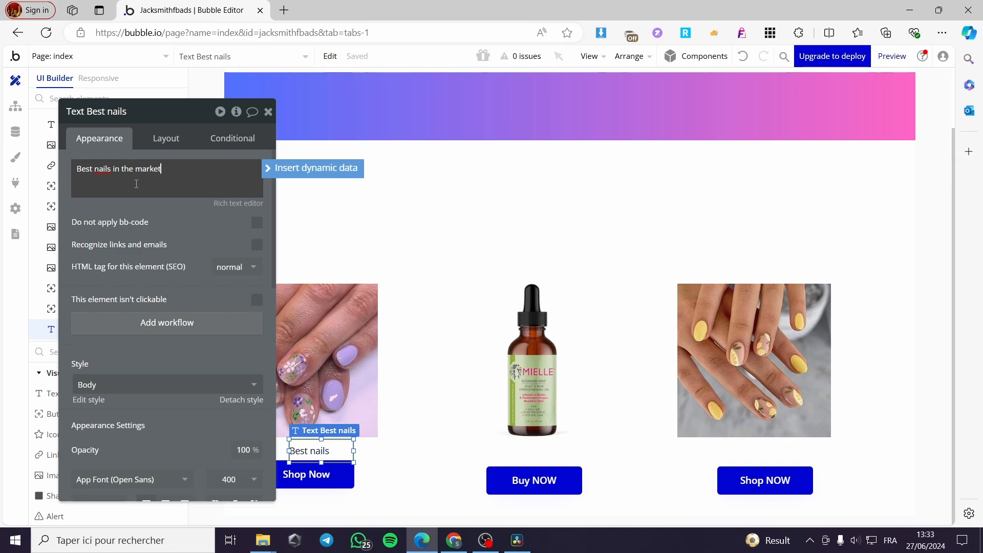
click(268, 111)
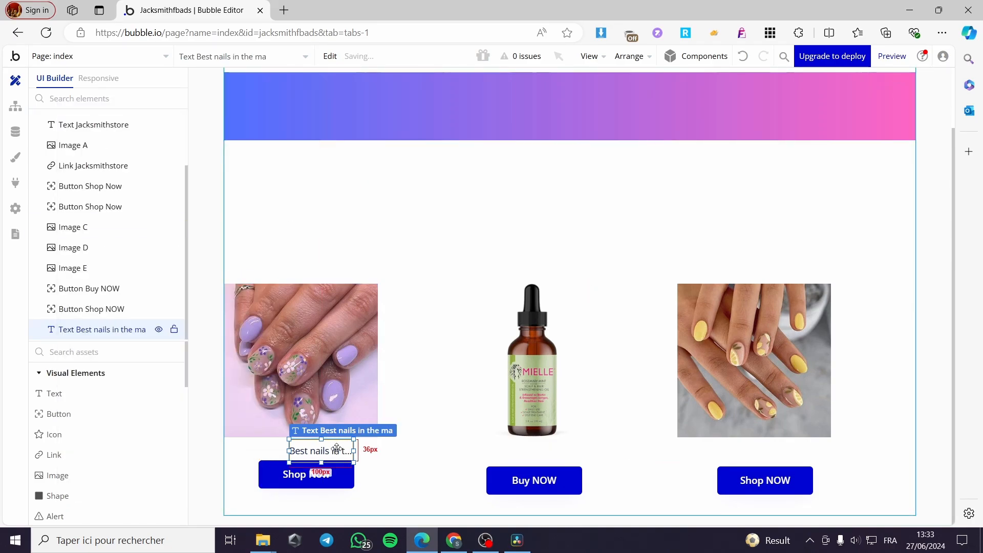
mouse_move(354, 450)
mouse_down()
mouse_move(439, 450)
mouse_move(337, 451)
mouse_up()
click(462, 392)
click(428, 369)
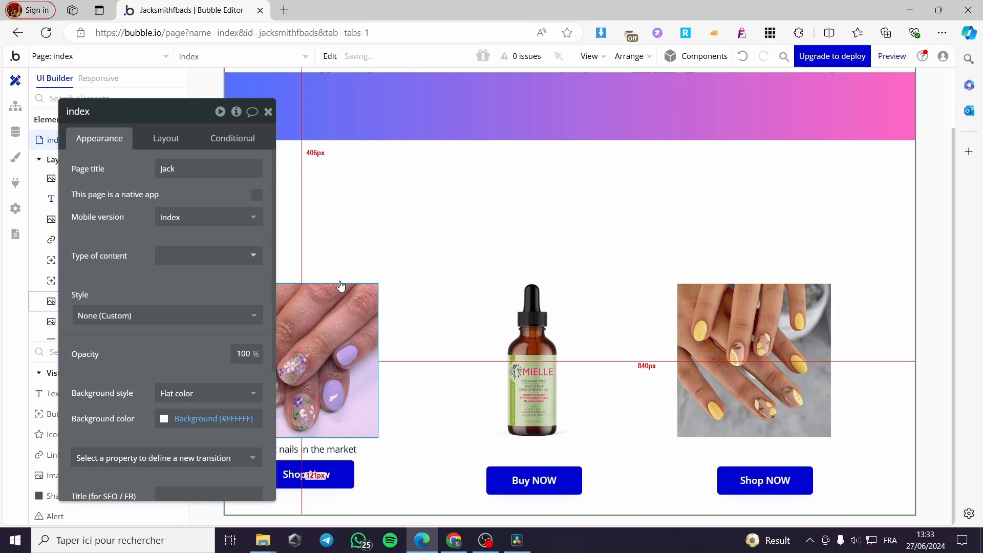
click(272, 117)
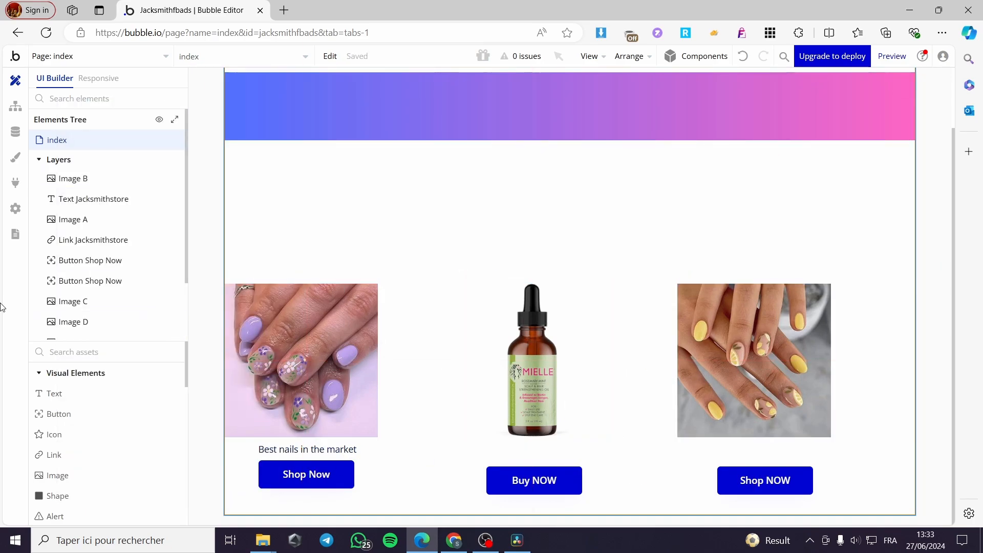
Step: Place an Icon element in the empty area below the banner and delete the duplicate Shop Now button covering the logo
scroll(113, 277, down, 2)
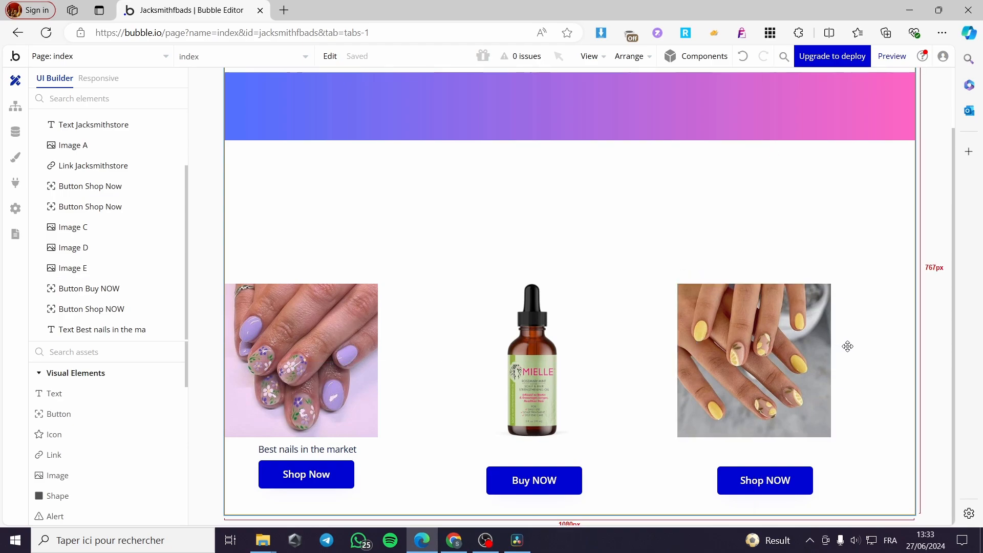
scroll(863, 347, up, 1)
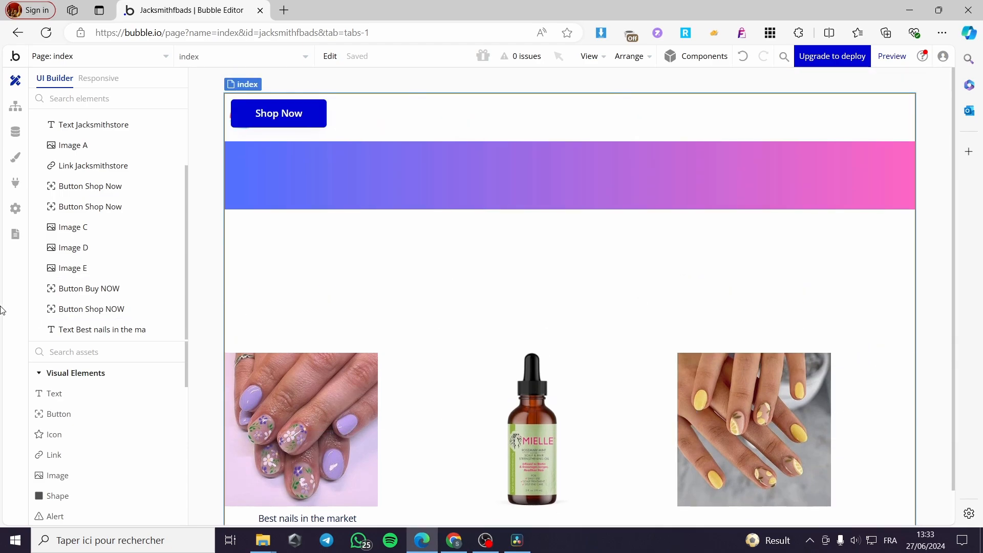
scroll(76, 378, down, 1)
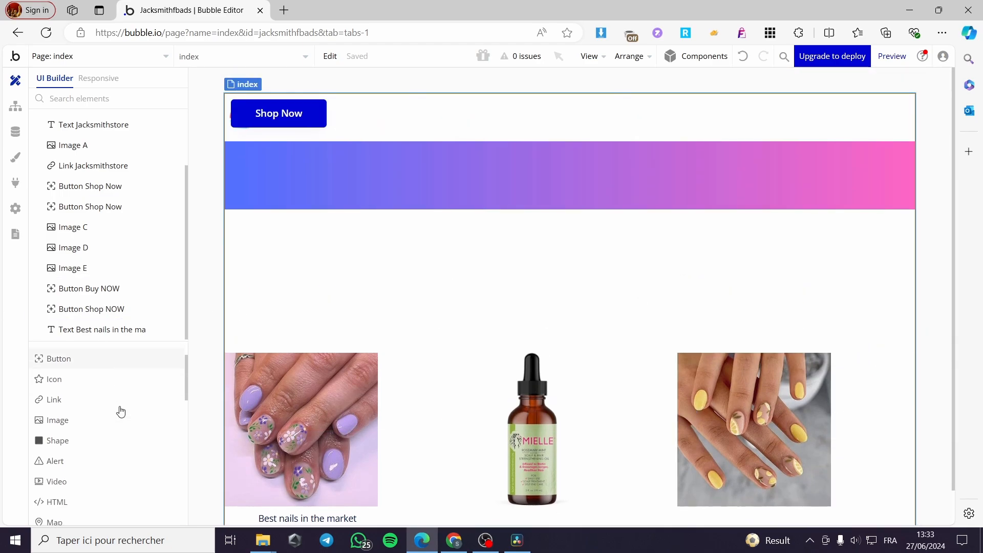
click(76, 378)
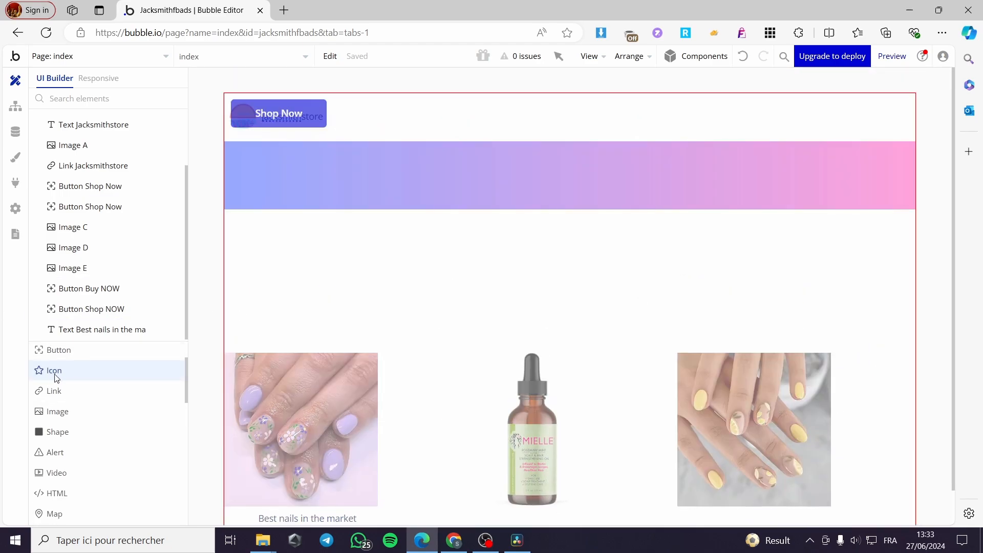
click(358, 256)
click(317, 109)
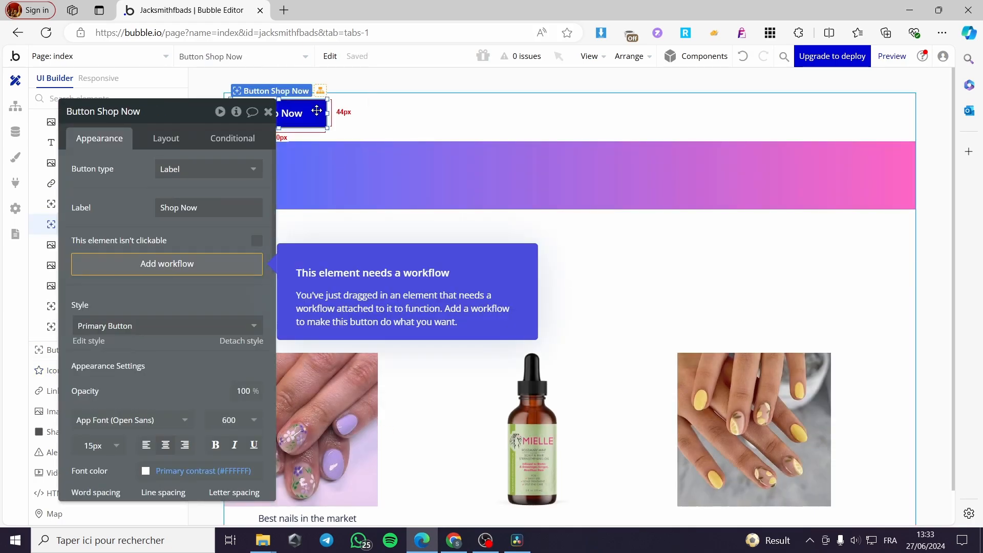
key(Delete)
Step: Change the icon below the banner to the outlined Shield from the Ionic icon set
click(367, 263)
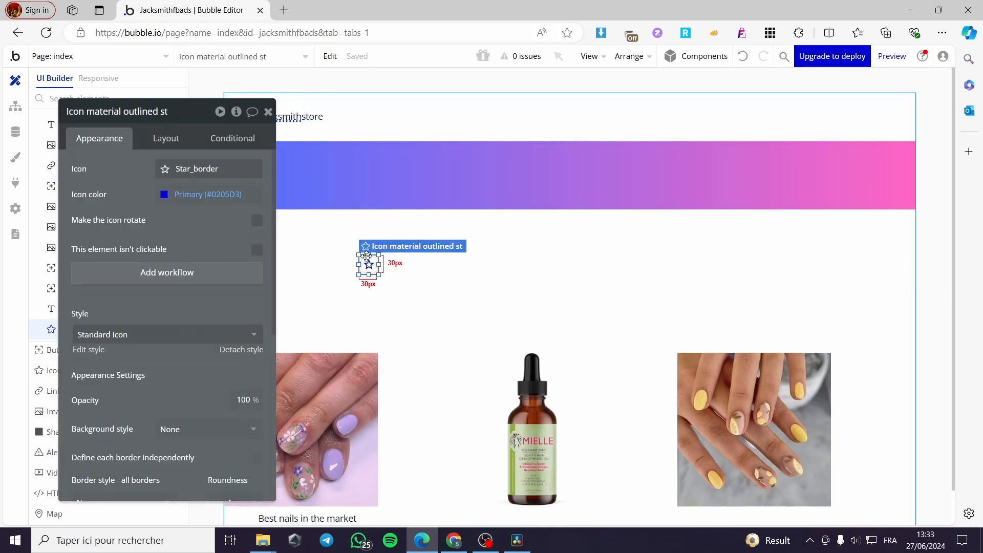
click(184, 169)
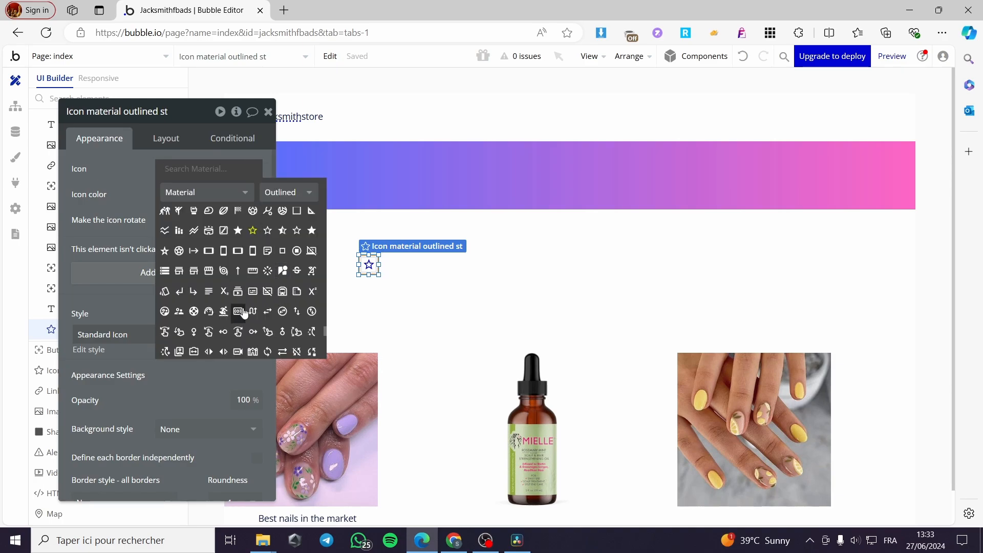
scroll(284, 310, down, 3)
click(315, 193)
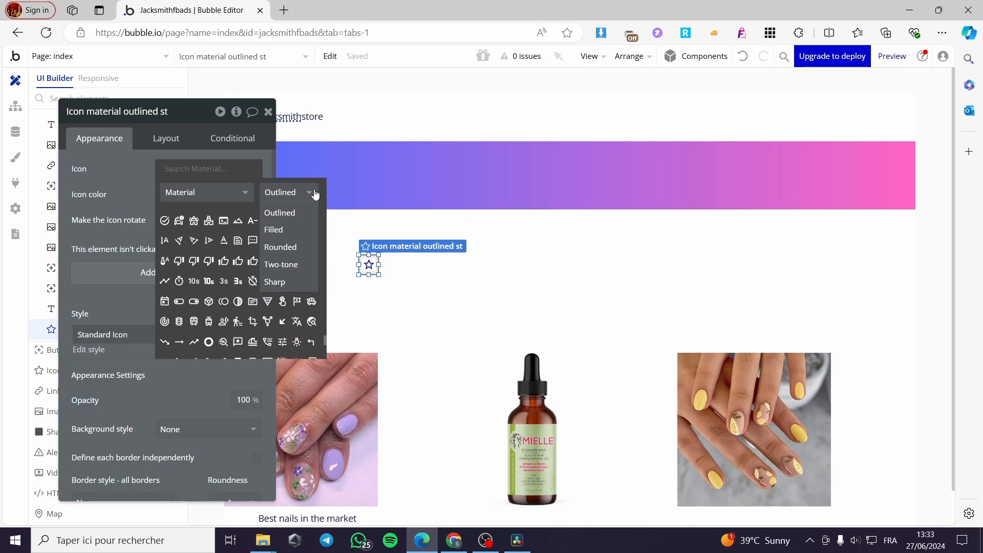
click(238, 195)
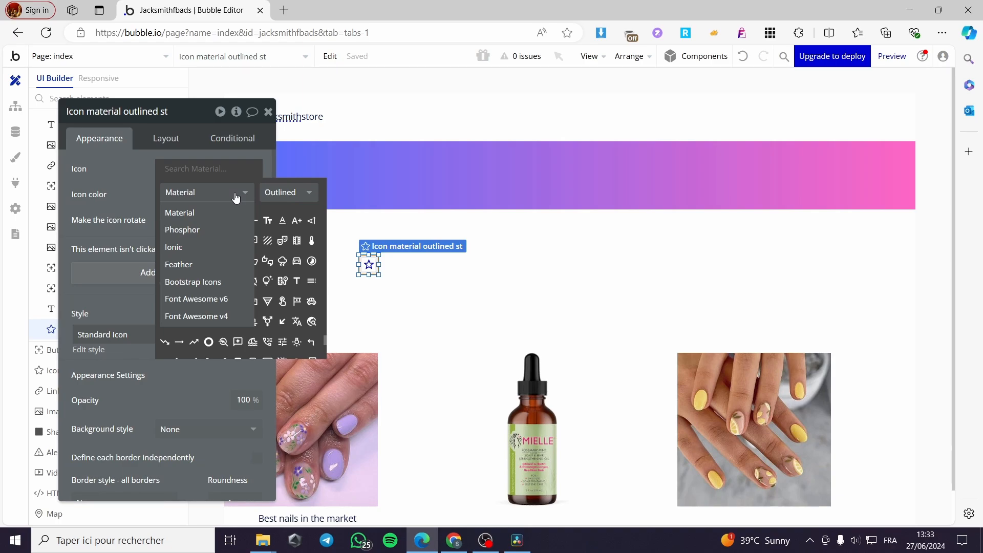
click(228, 246)
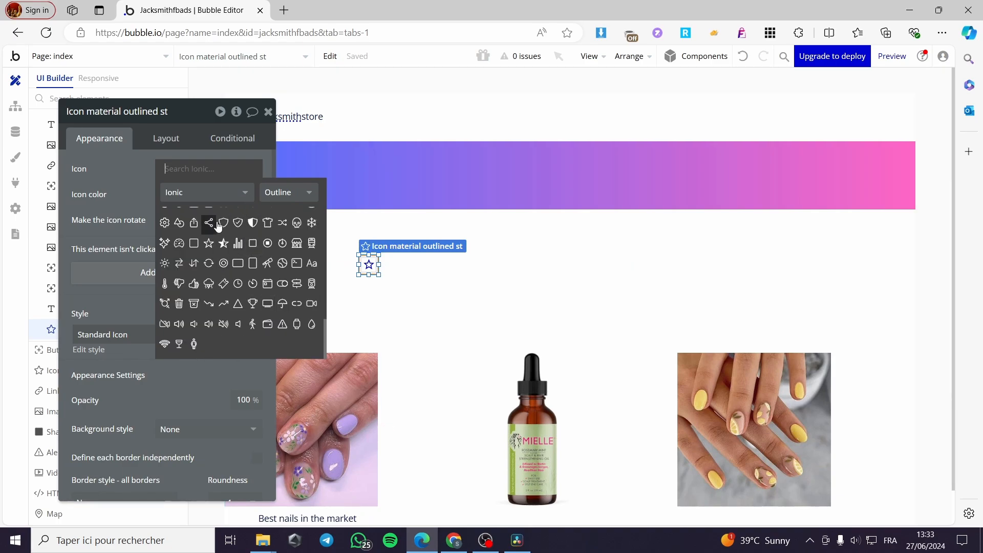
click(223, 228)
click(435, 270)
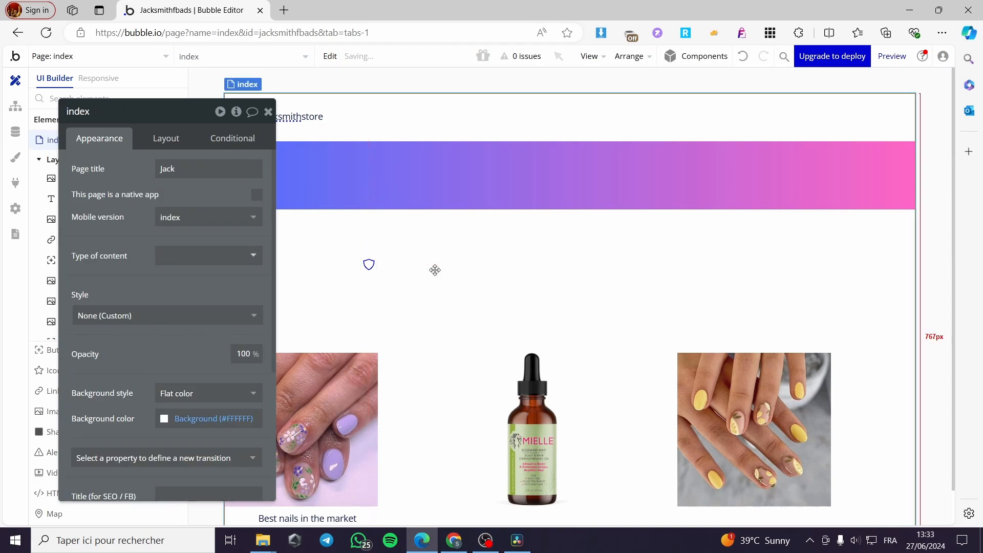
Step: Move the shield icon so it sits above the left nail photo
click(369, 264)
drag(370, 265, 310, 262)
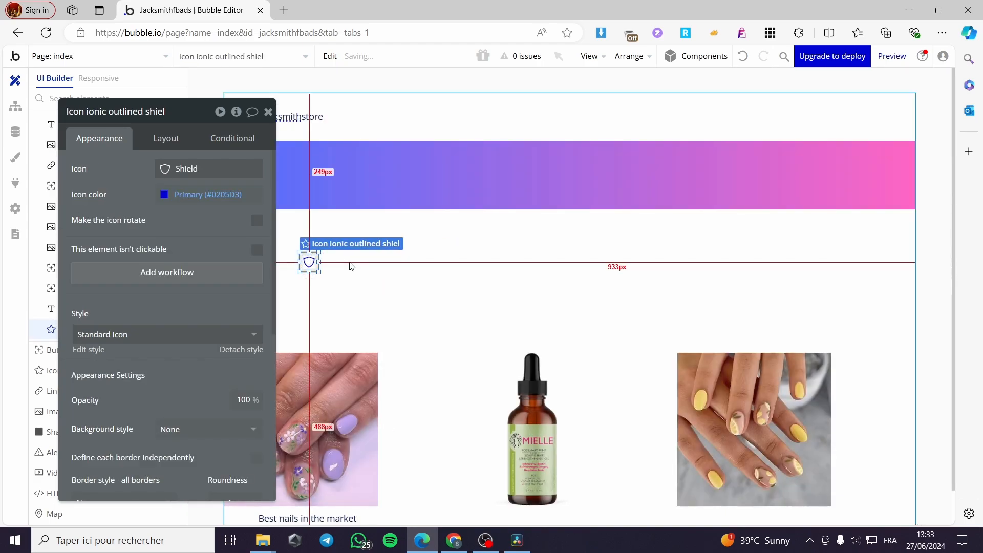
click(269, 112)
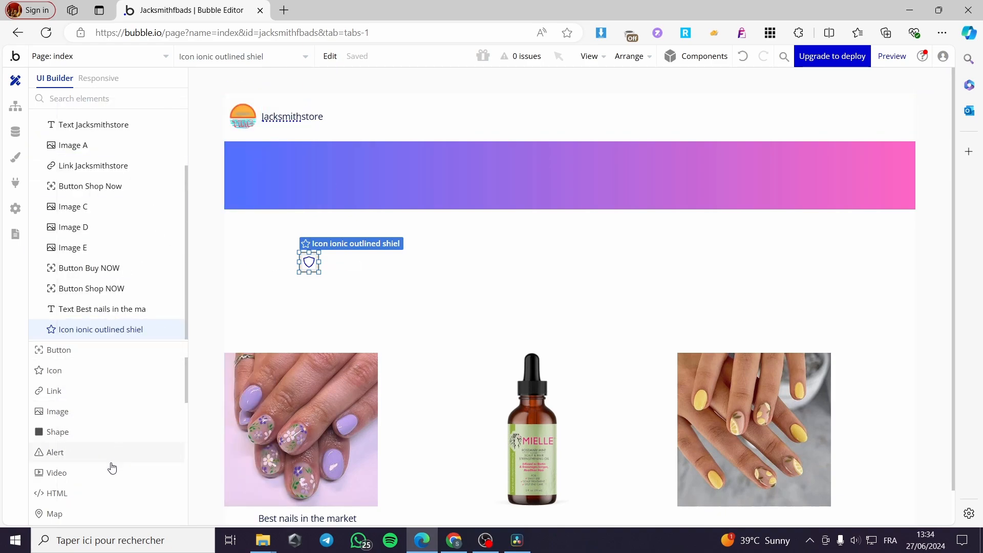
Step: Add a Map element below the banner, dismiss the location request and shrink the map
click(62, 518)
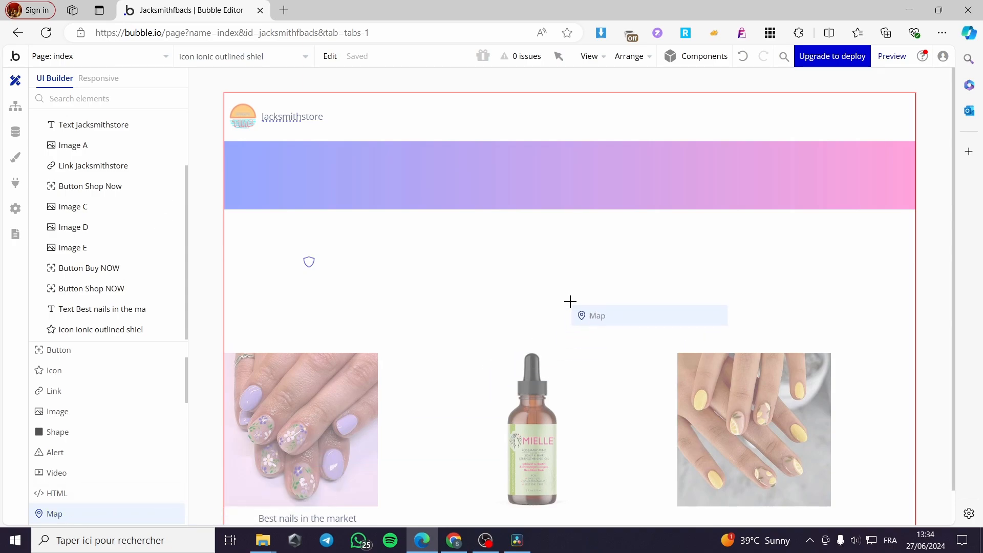
click(569, 285)
drag(685, 323, 514, 218)
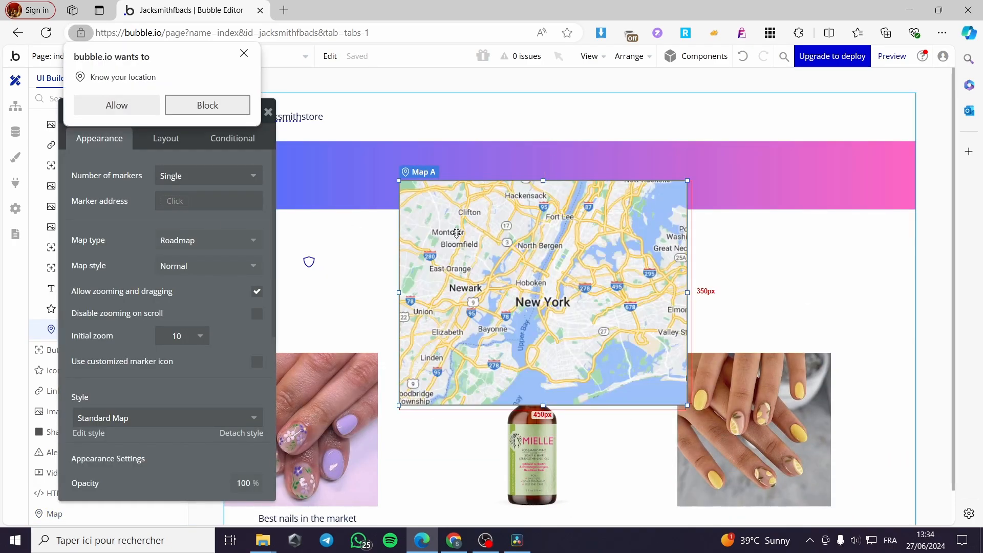
click(243, 53)
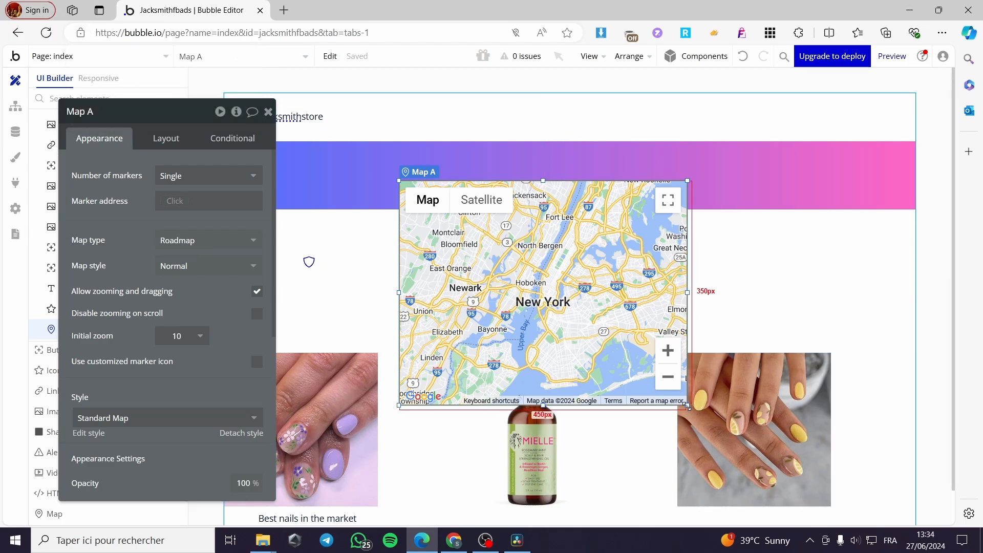
drag(687, 404, 575, 286)
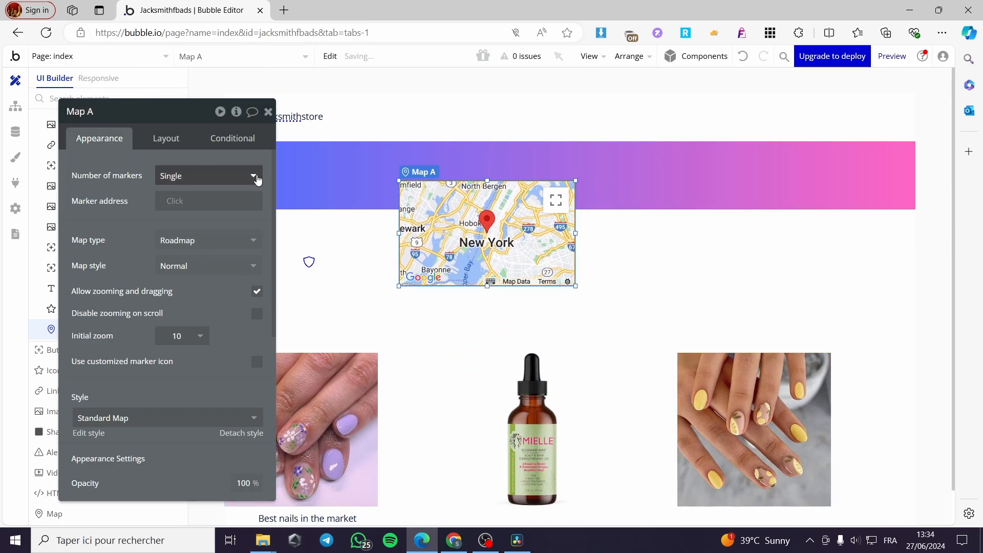
Step: Move the map into the empty space between the banner and the right nail photo
click(267, 112)
scroll(498, 239, down, 1)
scroll(498, 239, down, 1)
drag(504, 171, 774, 208)
click(267, 112)
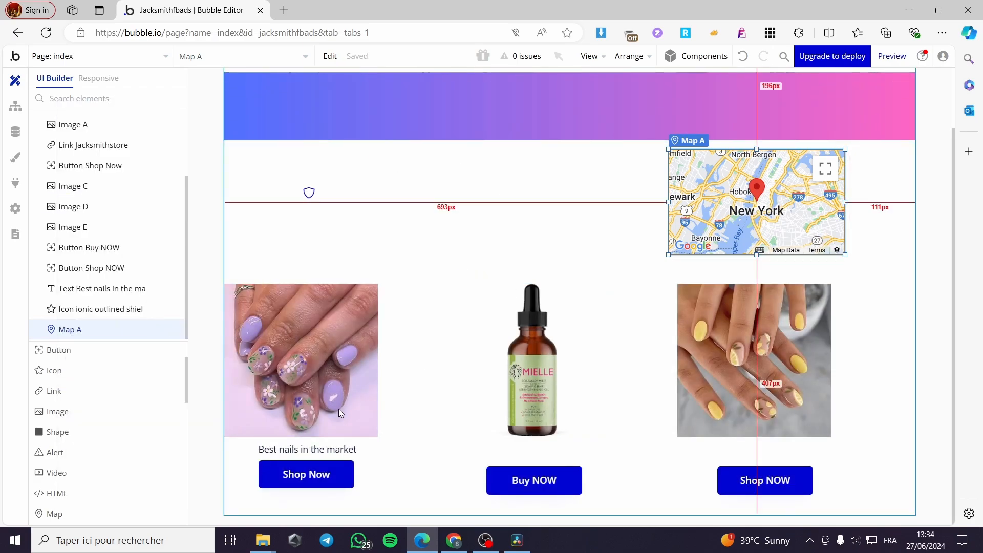
Step: Add a Searchbox element with the placeholder "Search..." and place it just below the banner, beside the map
scroll(113, 414, down, 5)
scroll(115, 468, down, 2)
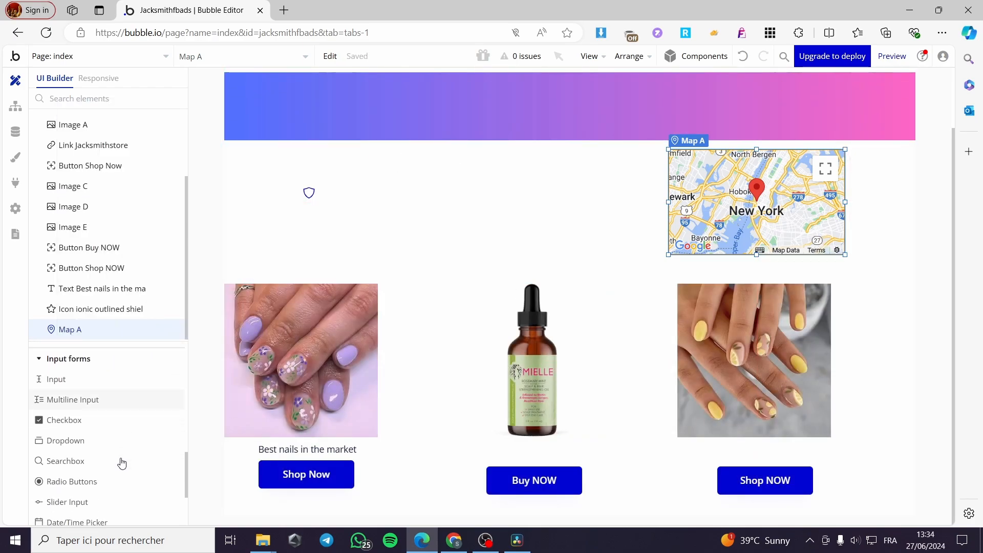
scroll(121, 464, down, 1)
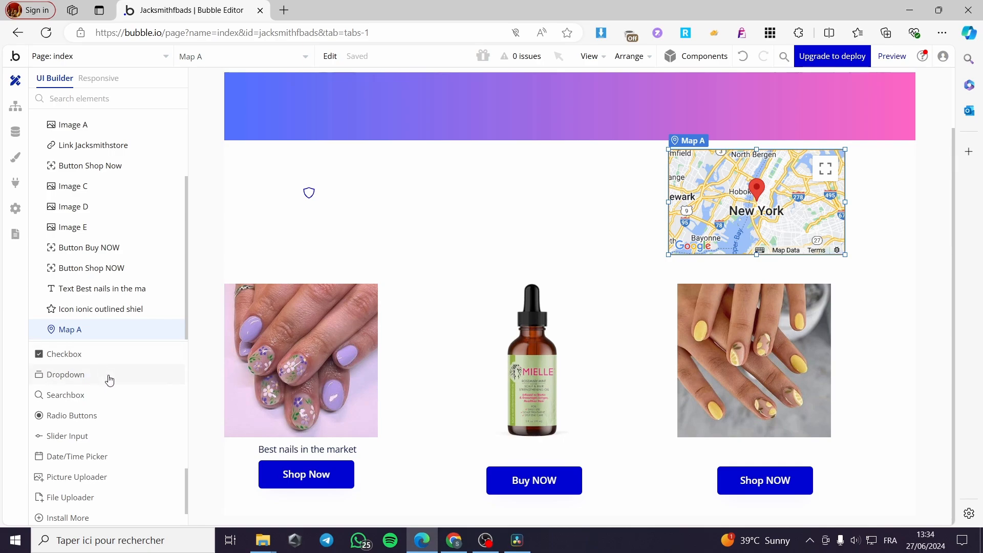
click(75, 359)
click(65, 395)
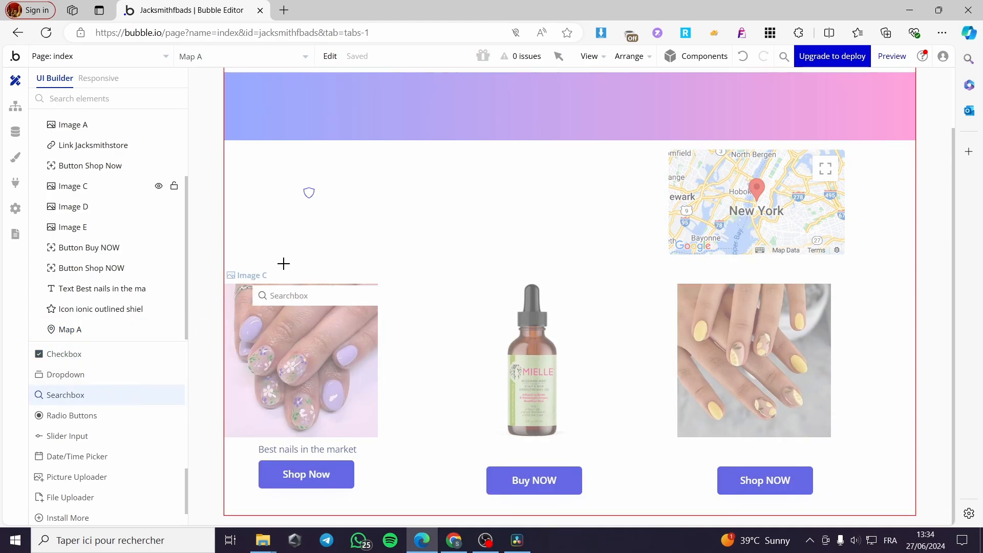
click(369, 205)
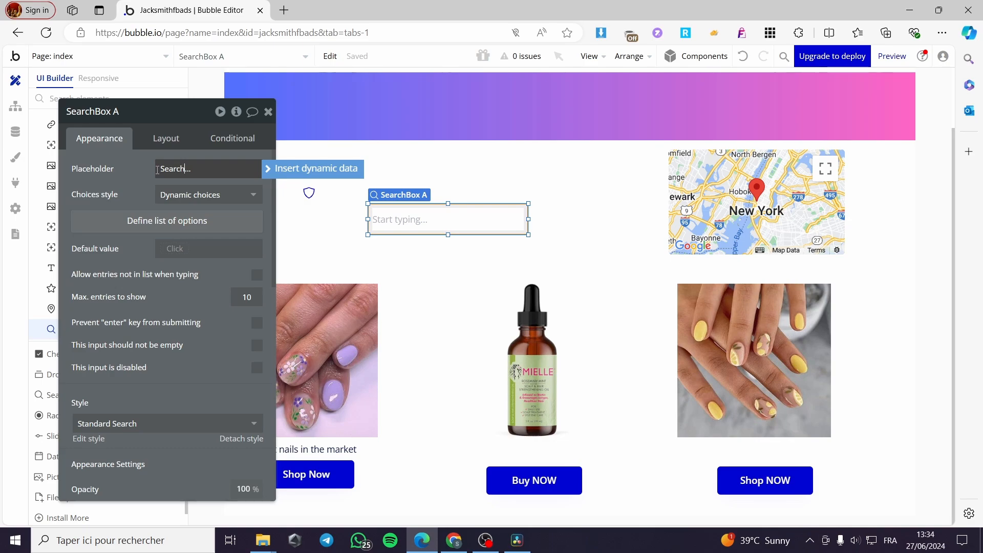
drag(456, 214, 589, 164)
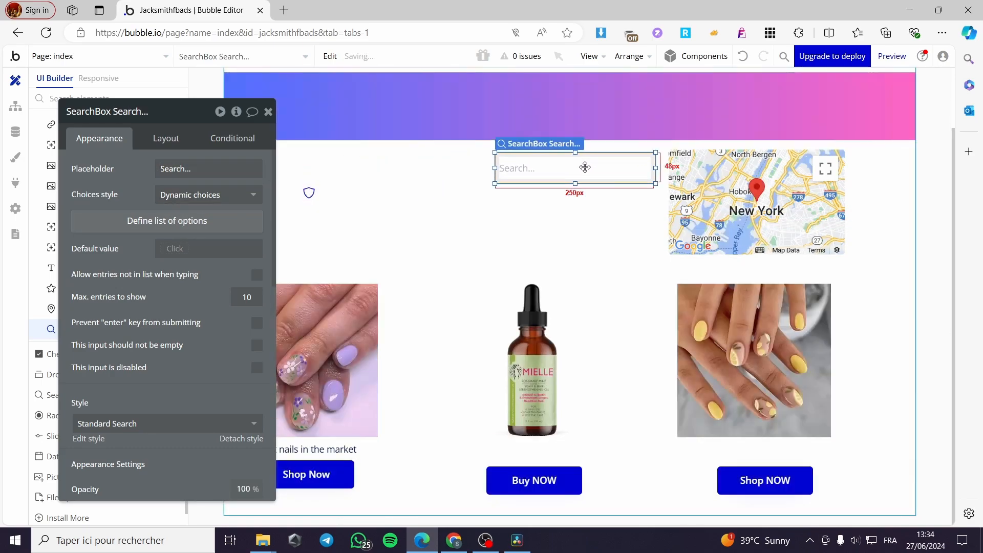
click(268, 112)
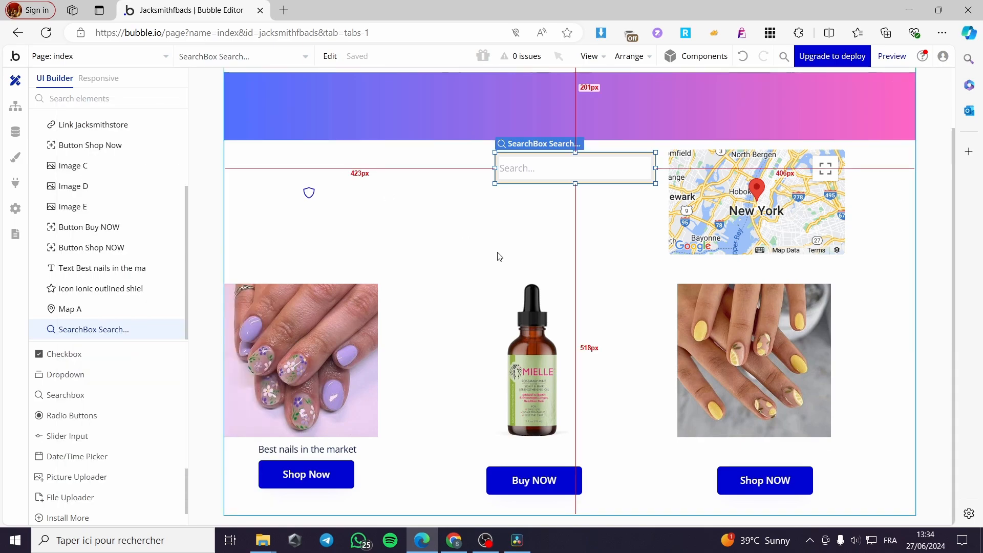
Step: Preview the store page to check its live layout, and return to the editor
scroll(138, 393, down, 1)
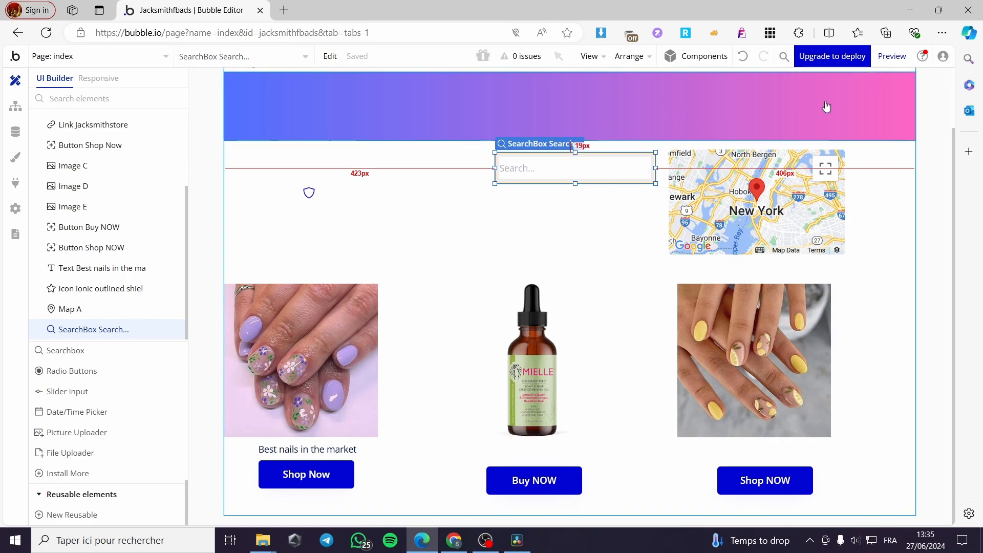
click(900, 60)
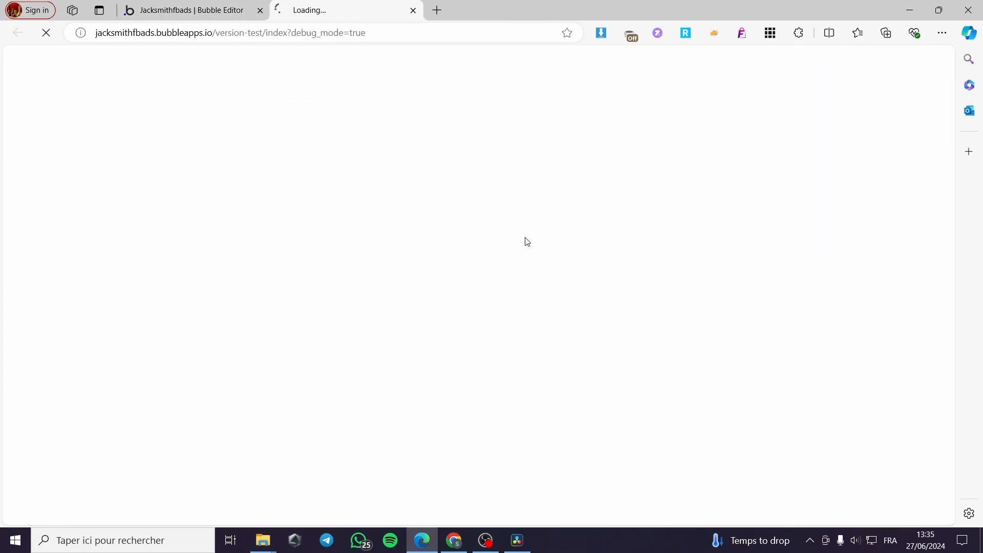
click(181, 8)
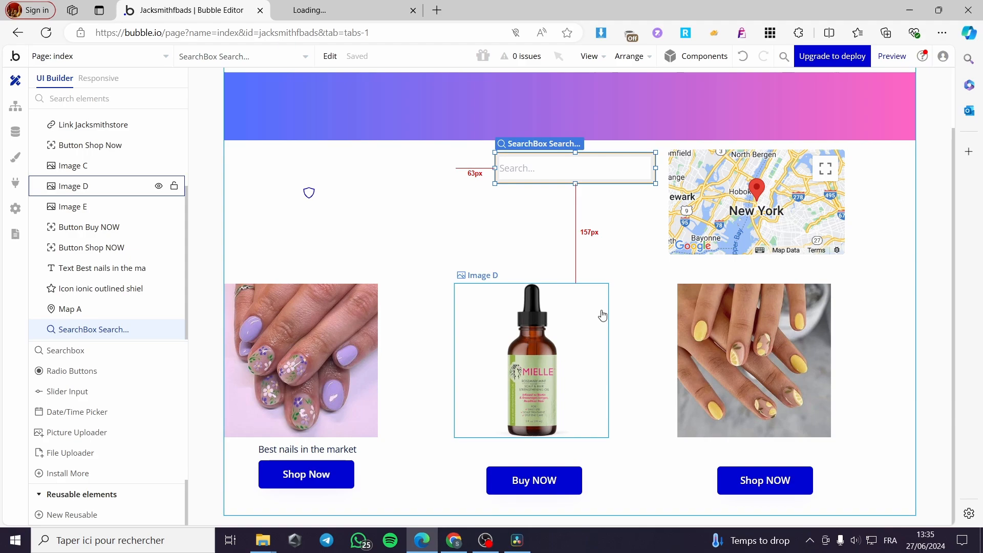
click(290, 6)
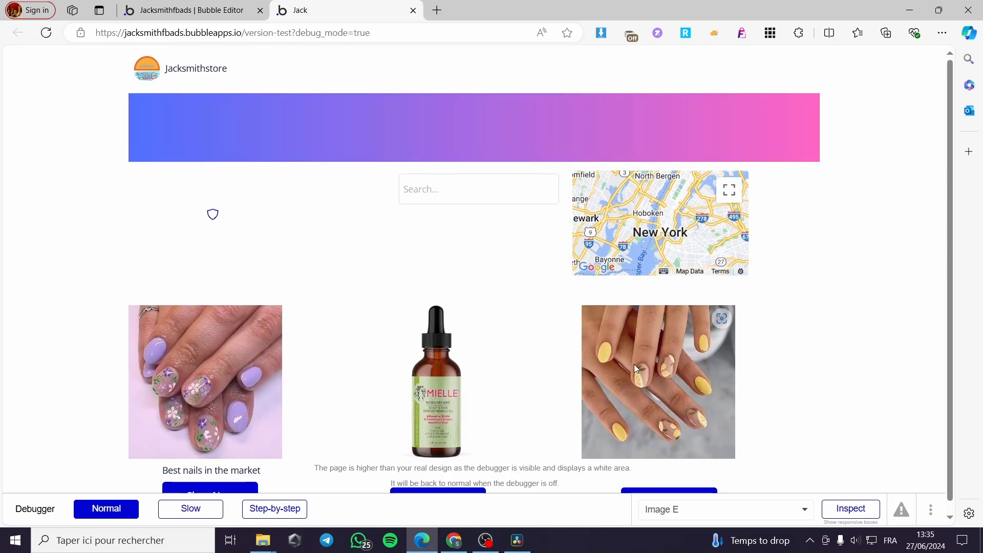
click(414, 10)
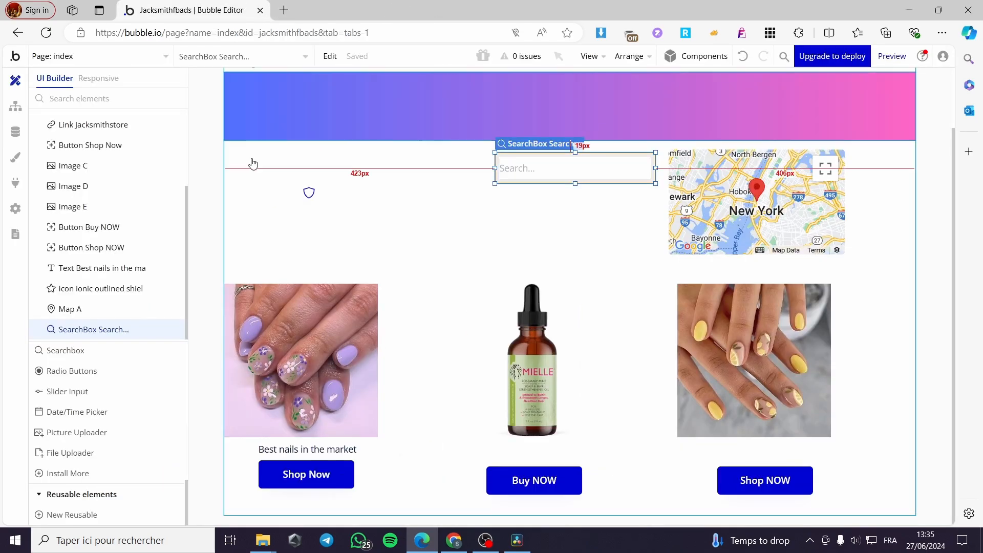
Step: Look through the app's element styles and browse the catalogue of installable plugins
click(15, 157)
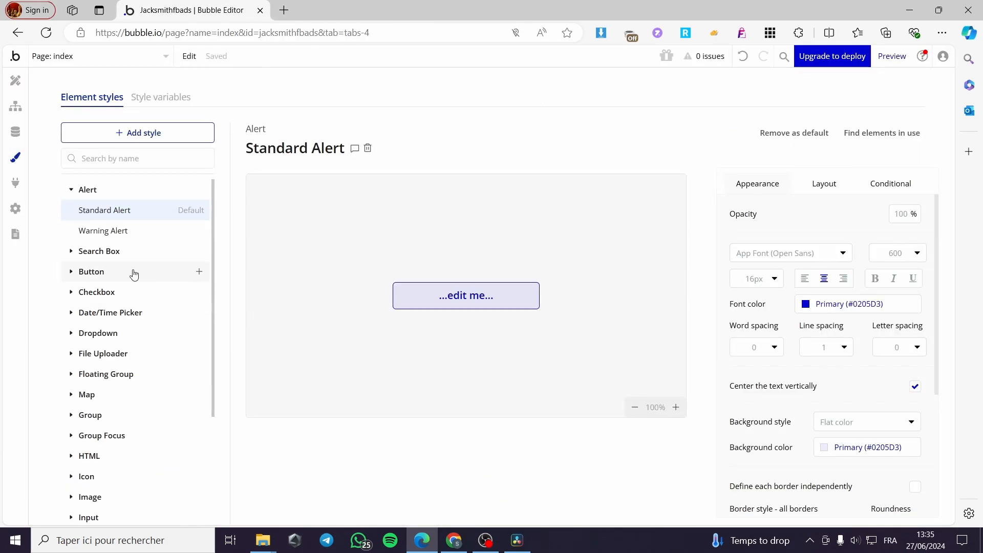
click(14, 184)
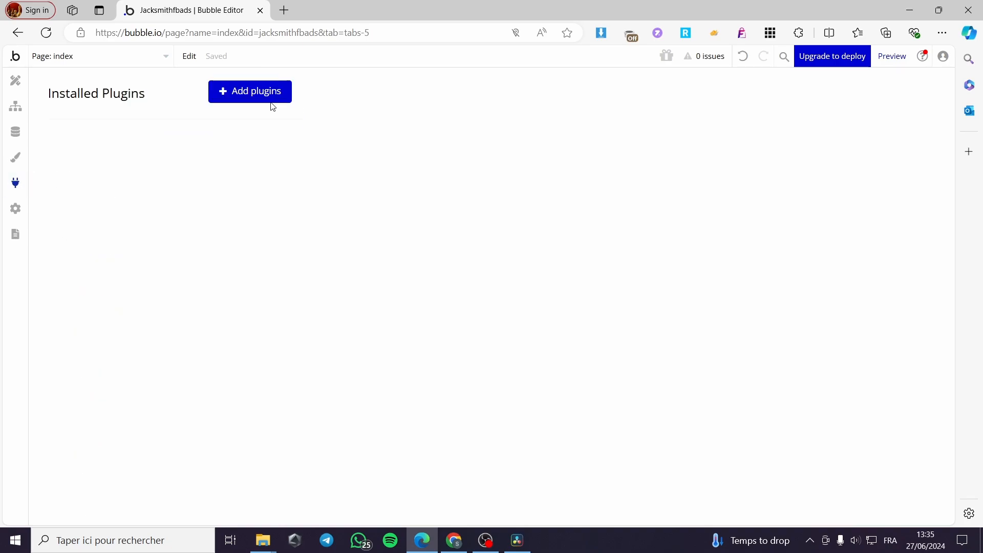
click(237, 94)
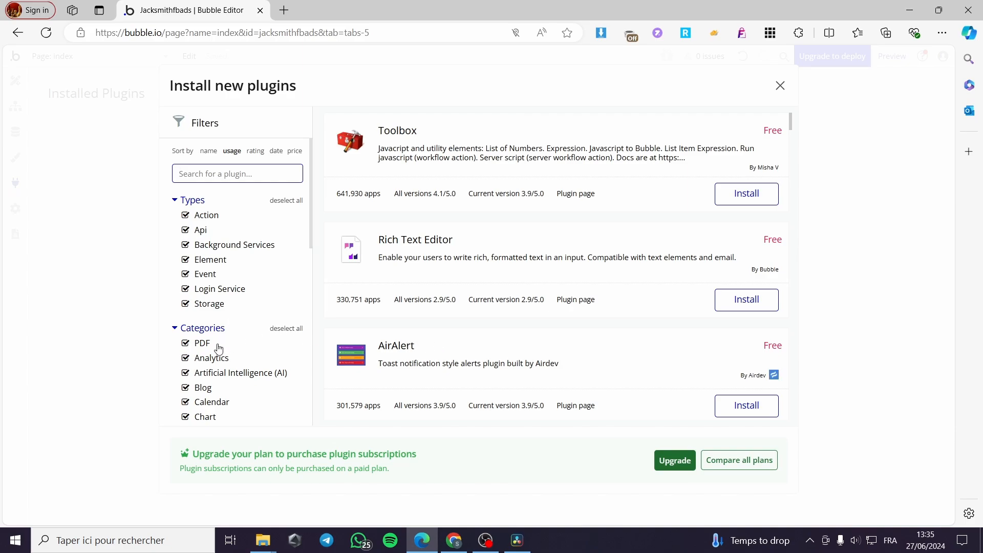
scroll(258, 338, down, 1)
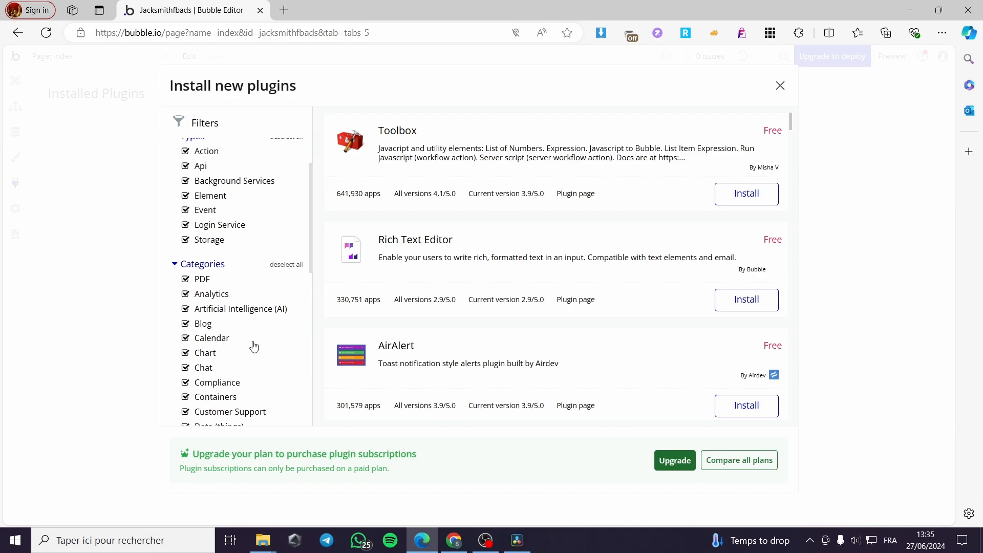
scroll(410, 307, down, 10)
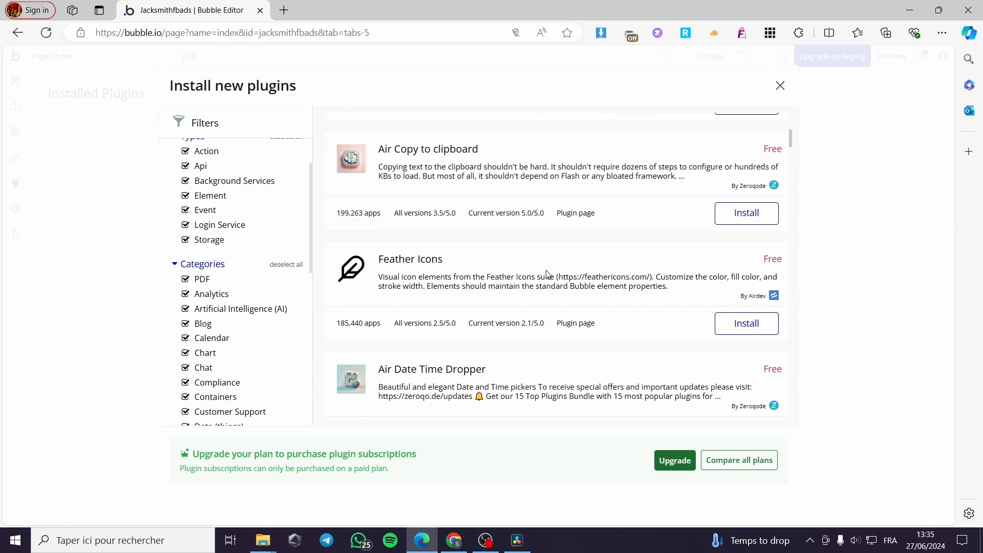
click(779, 85)
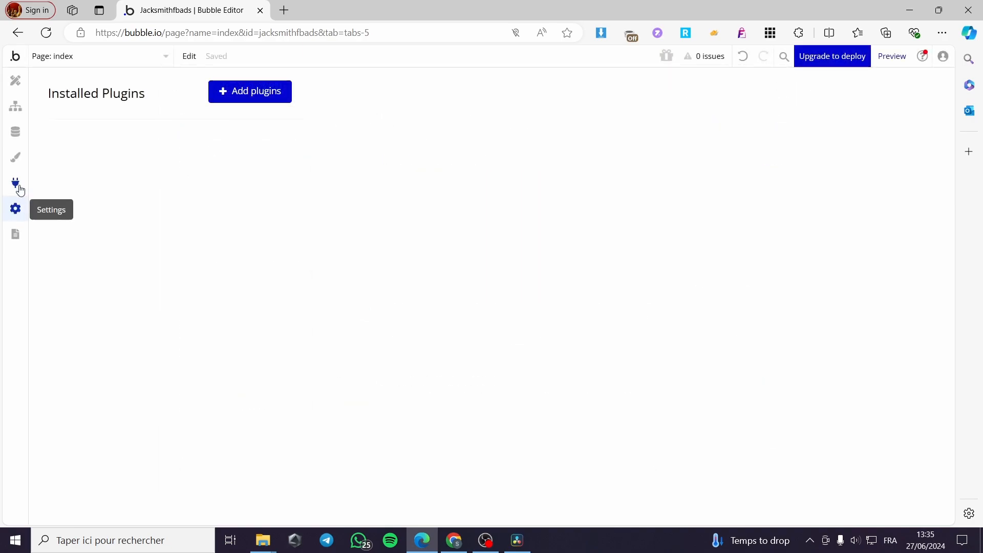
Step: Examine the app's data types and file manager, and return to the page design
click(17, 132)
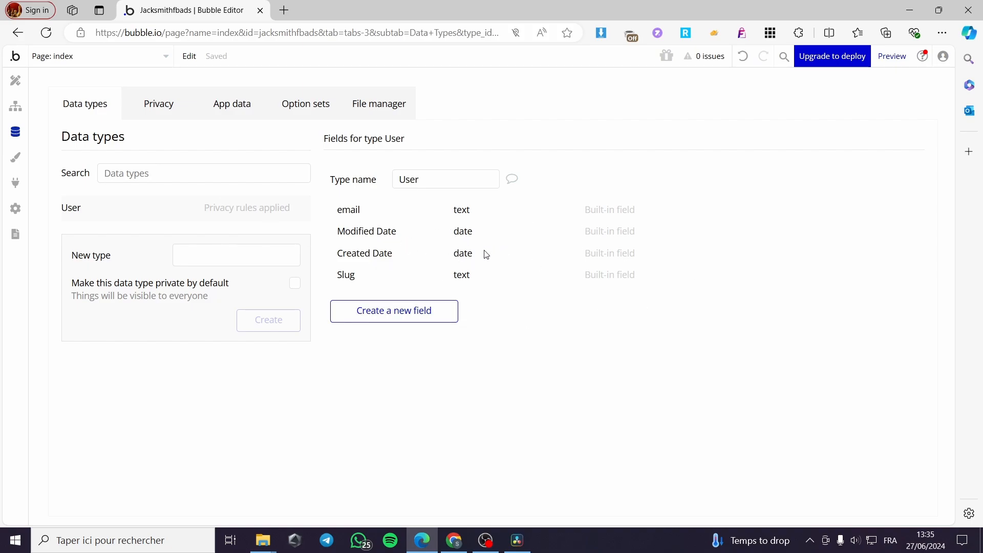
click(384, 105)
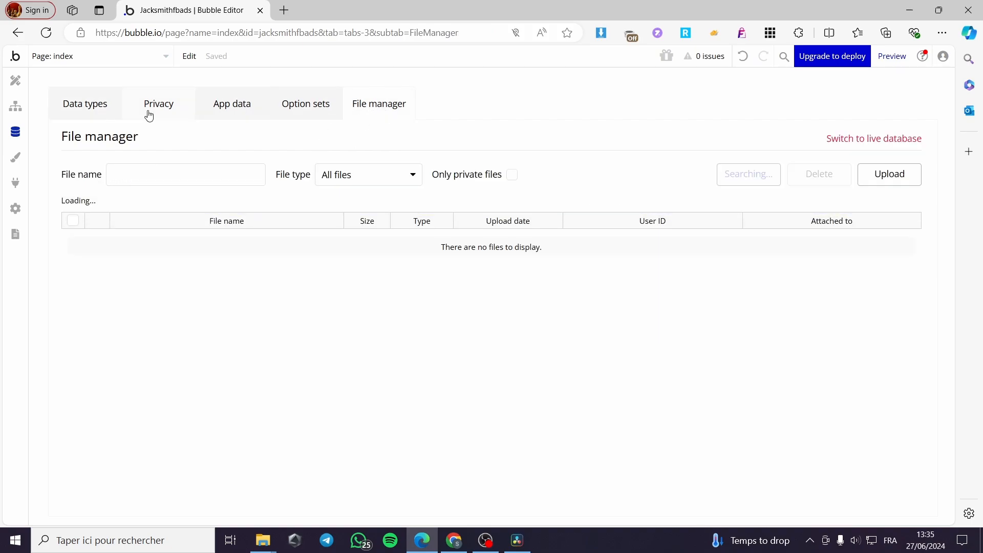
click(15, 80)
scroll(848, 351, up, 2)
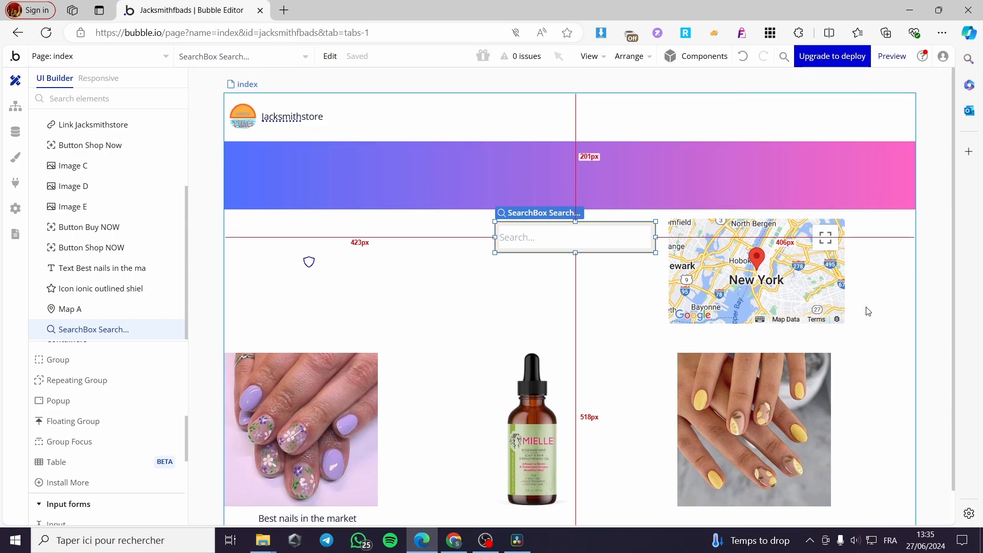